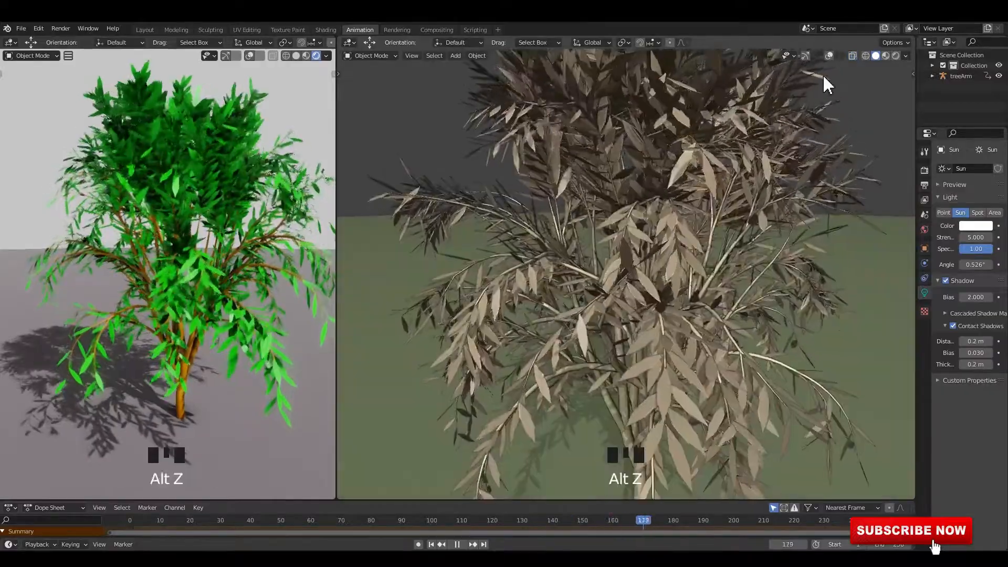
Turn on the overlays in the solid viewport and hide the tree's leaves object to expose the branches
{"action": "left_click", "coordinate": [823, 83]}
{"action": "left_click", "coordinate": [682, 228]}
{"action": "middle_click_drag", "start_coordinate": [683, 227], "coordinate": [677, 227]}
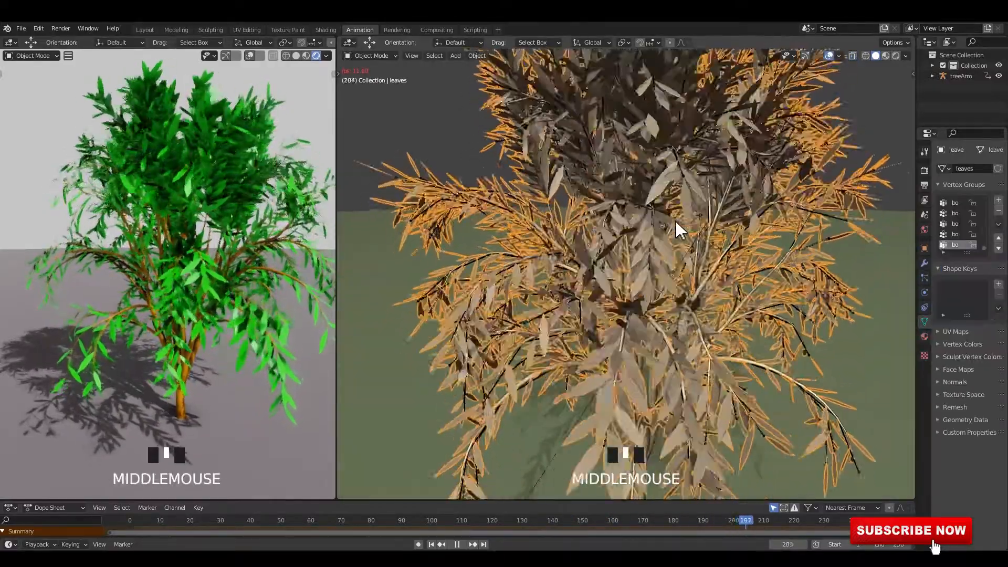
{"action": "key", "text": "alt+z"}
{"action": "scroll", "coordinate": [686, 232], "scroll_direction": "up", "scroll_amount": 3}
{"action": "scroll", "coordinate": [689, 232], "scroll_direction": "down", "scroll_amount": 2}
{"action": "key", "text": "h"}
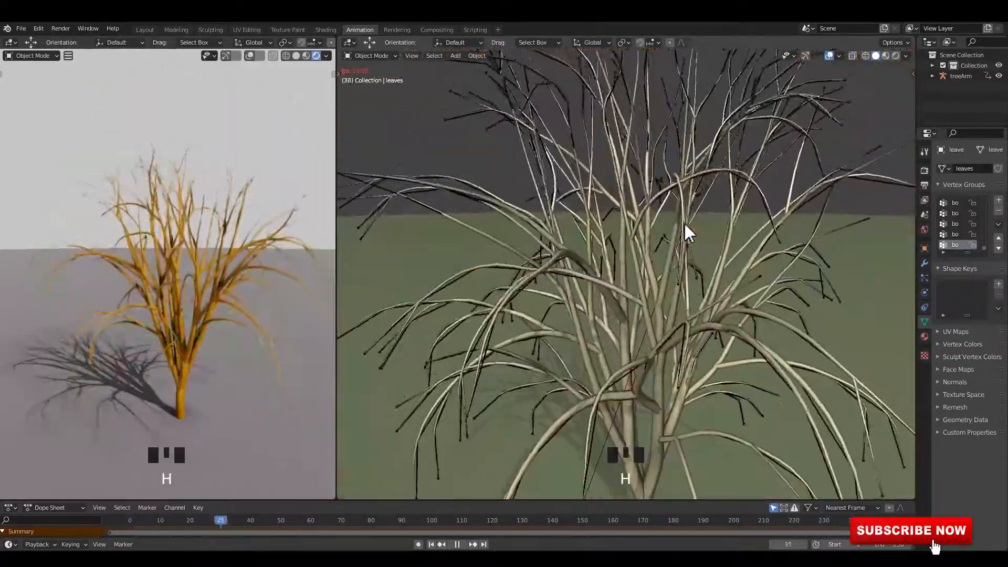
Hide the tree's branch curve so only its armature bones are shown
{"action": "left_click", "coordinate": [636, 262]}
{"action": "scroll", "coordinate": [636, 261], "scroll_direction": "down", "scroll_amount": 1}
{"action": "key", "text": "h"}
{"action": "scroll", "coordinate": [643, 240], "scroll_direction": "down", "scroll_amount": 2}
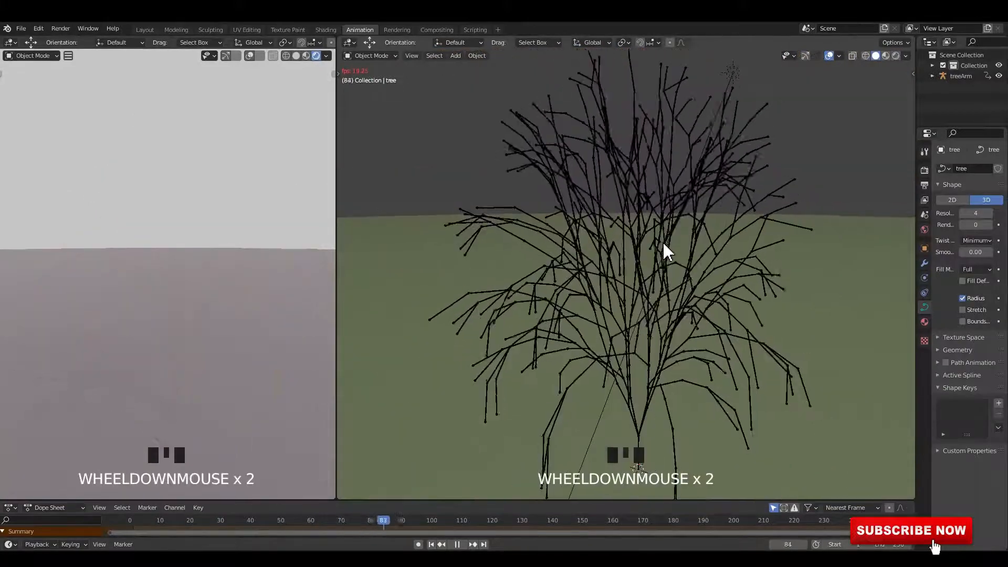
{"action": "mouse_move", "coordinate": [662, 241]}
{"action": "middle_mouse_down"}
{"action": "mouse_move", "coordinate": [600, 242]}
{"action": "mouse_move", "coordinate": [631, 233]}
{"action": "mouse_move", "coordinate": [693, 251]}
{"action": "mouse_move", "coordinate": [669, 253]}
{"action": "middle_mouse_up"}
{"action": "scroll", "coordinate": [673, 250], "scroll_direction": "down", "scroll_amount": 2}
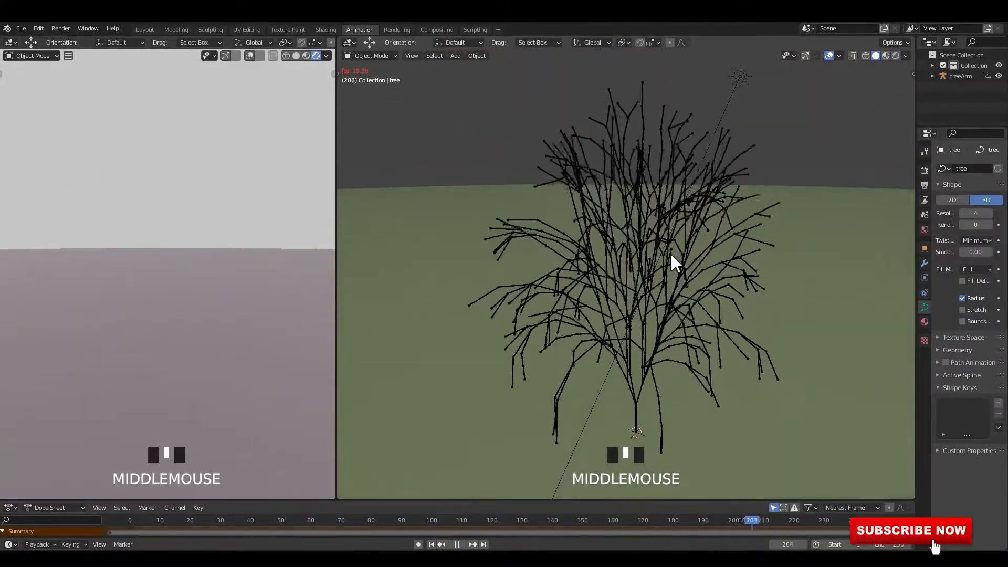
Reveal the hidden leaves and branches of the tree again
{"action": "key", "text": "alt+h"}
{"action": "left_click", "coordinate": [483, 149]}
{"action": "middle_click_drag", "start_coordinate": [703, 204], "coordinate": [667, 207]}
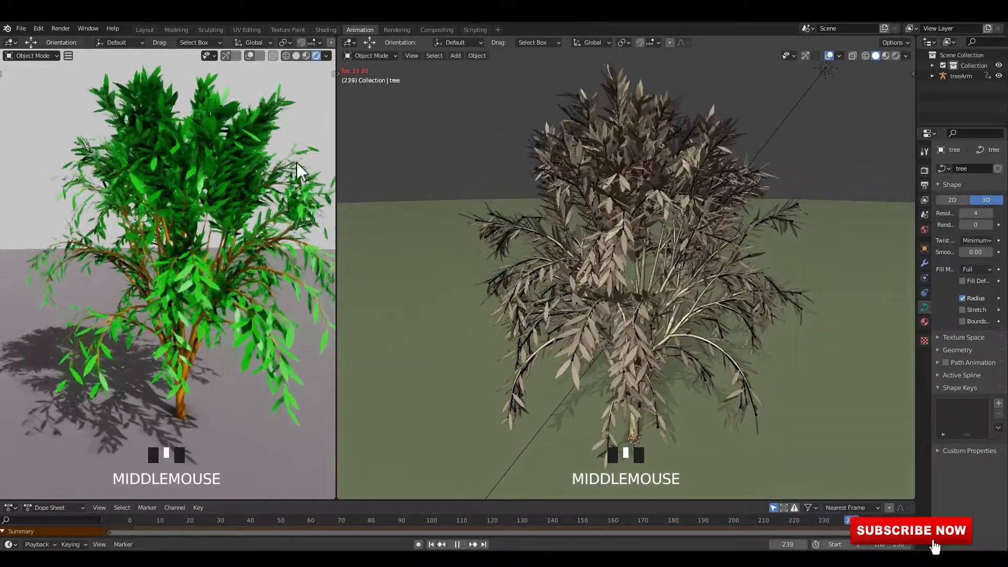
Examine the rendered tree from another angle while starting and stopping the animation playback
{"action": "middle_click_drag", "start_coordinate": [299, 169], "coordinate": [218, 183]}
{"action": "key", "text": "space"}
{"action": "key", "text": "space"}
{"action": "key", "text": "space"}
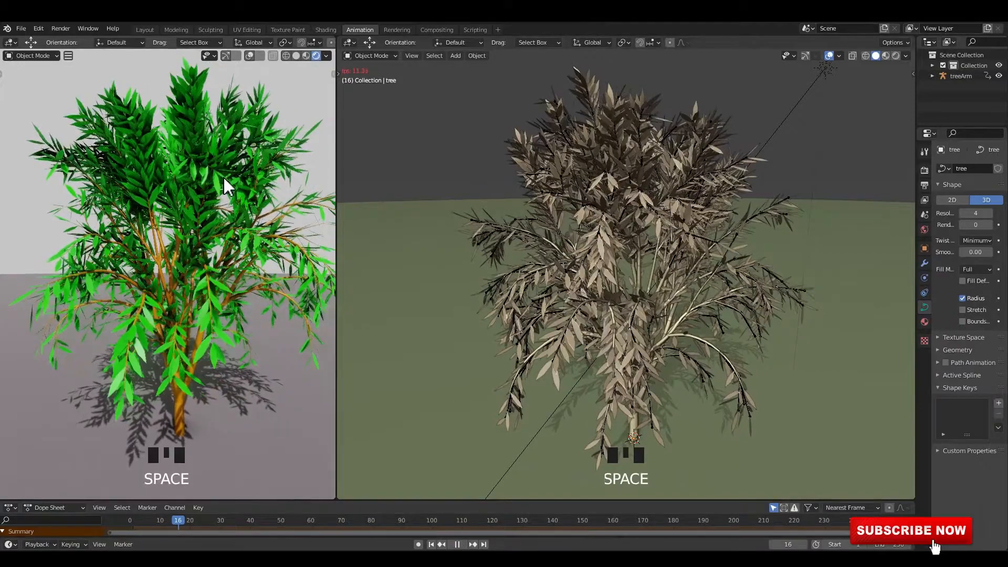
Turn off the overlays in the solid viewport and examine the tree's animation from another angle
{"action": "left_click", "coordinate": [829, 56]}
{"action": "middle_click_drag", "start_coordinate": [745, 168], "coordinate": [722, 184]}
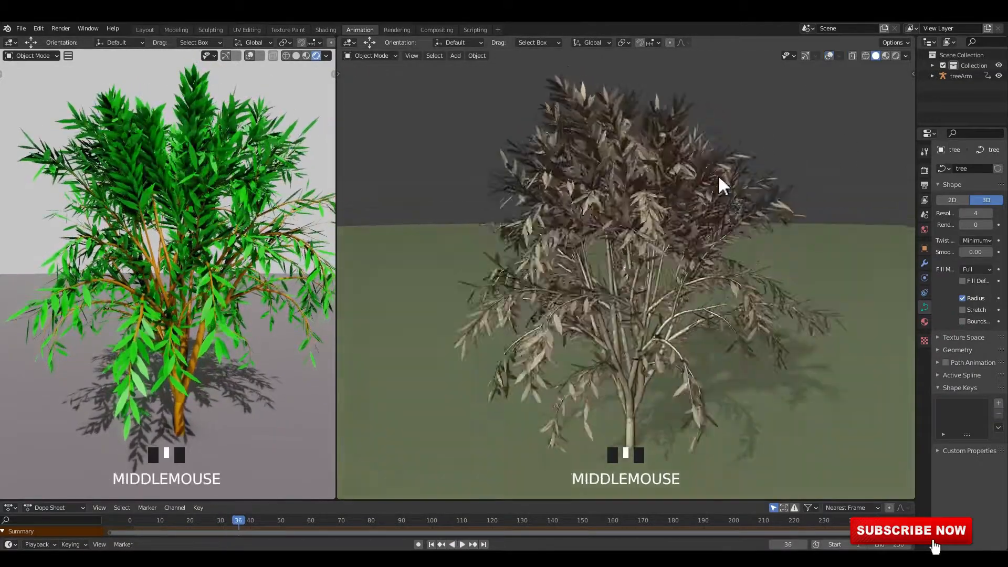
{"action": "key", "text": "space"}
{"action": "mouse_move", "coordinate": [655, 207]}
{"action": "middle_mouse_down"}
{"action": "mouse_move", "coordinate": [686, 207]}
{"action": "mouse_move", "coordinate": [574, 209]}
{"action": "mouse_move", "coordinate": [675, 225]}
{"action": "mouse_move", "coordinate": [641, 225]}
{"action": "middle_mouse_up"}
{"action": "key", "text": "space"}
Switch the solid viewport to Rendered shading and examine the animated tree up close
{"action": "left_click", "coordinate": [896, 56]}
{"action": "left_click", "coordinate": [698, 202]}
{"action": "scroll", "coordinate": [596, 216], "scroll_direction": "up", "scroll_amount": 2}
{"action": "key", "text": "space"}
{"action": "key", "text": "space"}
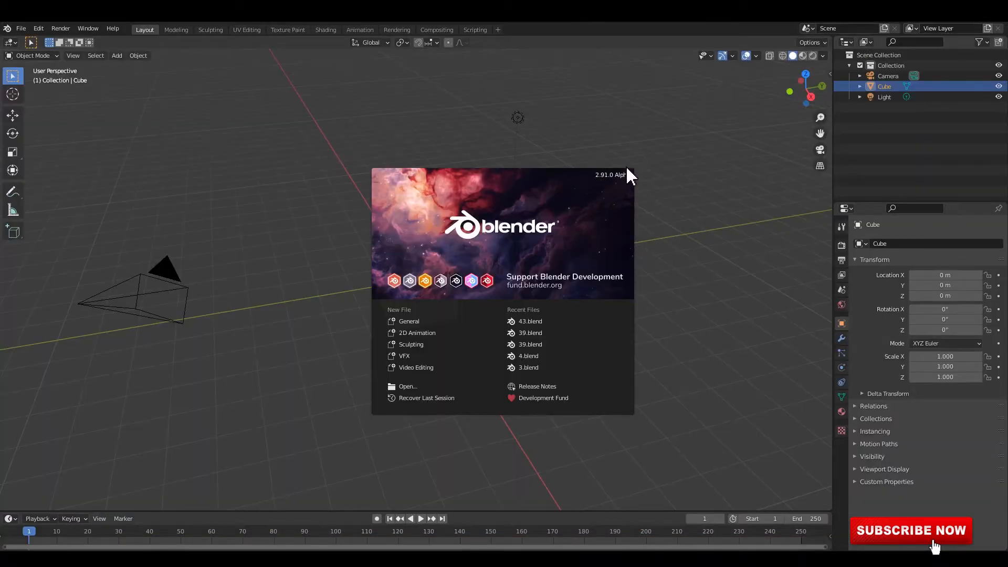
Dismiss the splash screen and start Shortcut VUr from the viewport sidebar
{"action": "left_click", "coordinate": [694, 224]}
{"action": "key", "text": "n"}
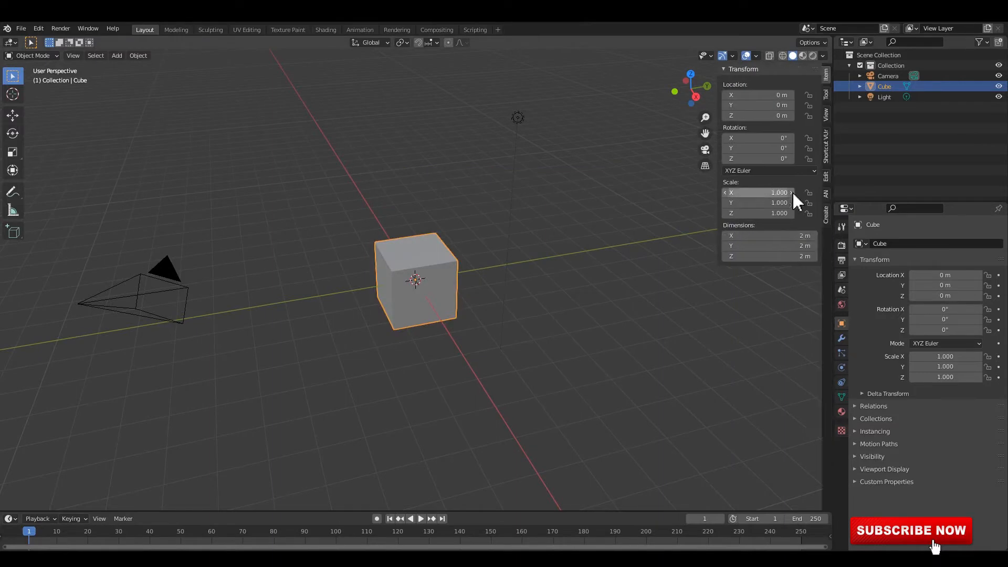
{"action": "left_click", "coordinate": [826, 147]}
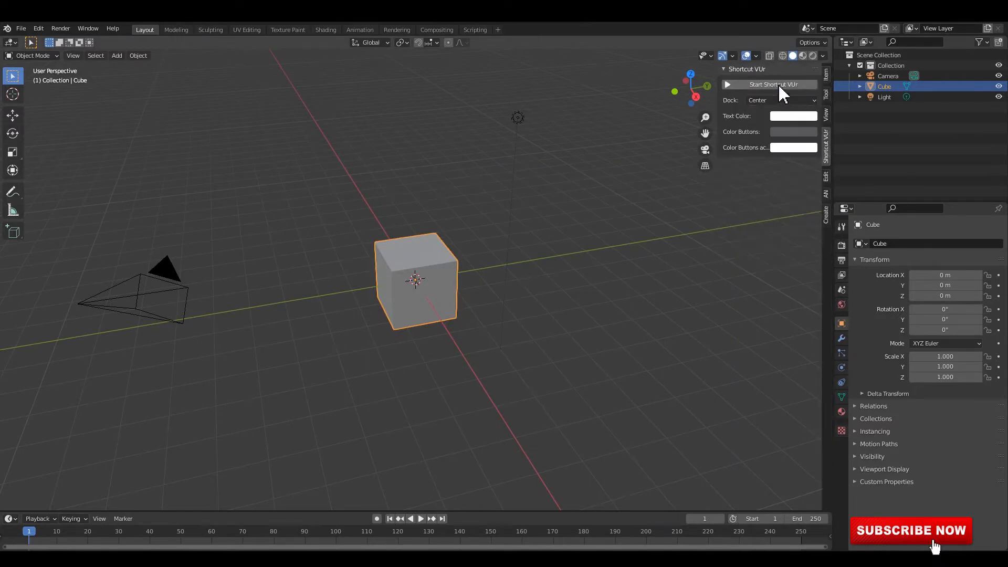
Set the viewport shading to Random color and World background, with Screen-type Cavity enabled
{"action": "left_click", "coordinate": [823, 56]}
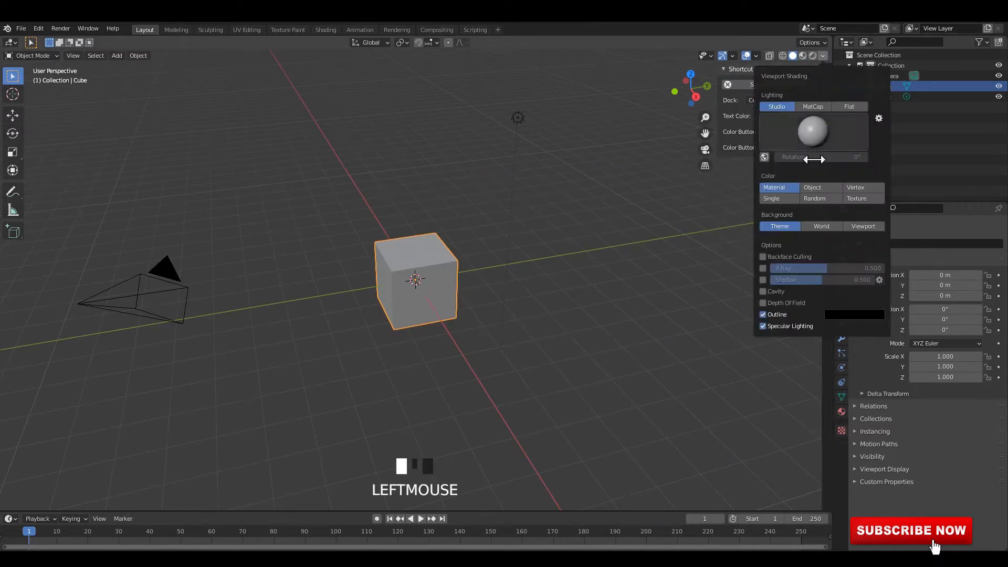
{"action": "left_click", "coordinate": [821, 204]}
{"action": "left_click", "coordinate": [762, 292]}
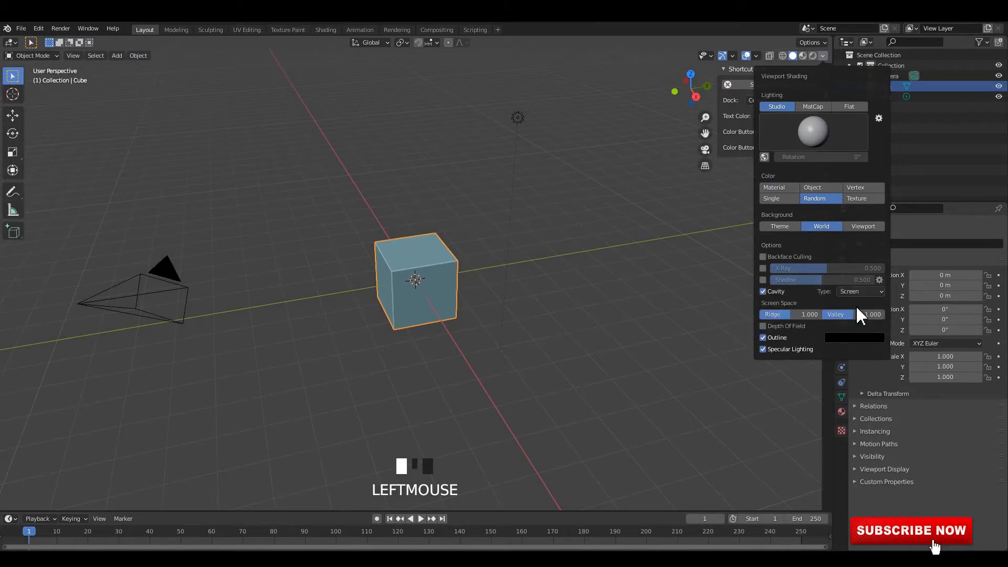
{"action": "left_click", "coordinate": [859, 327]}
Hide the viewport sidebar and delete all the default objects from the scene
{"action": "mouse_move", "coordinate": [535, 265]}
{"action": "middle_mouse_down"}
{"action": "mouse_move", "coordinate": [486, 250]}
{"action": "mouse_move", "coordinate": [515, 244]}
{"action": "mouse_move", "coordinate": [542, 263]}
{"action": "mouse_move", "coordinate": [578, 266]}
{"action": "mouse_move", "coordinate": [378, 235]}
{"action": "mouse_move", "coordinate": [419, 215]}
{"action": "mouse_move", "coordinate": [473, 240]}
{"action": "mouse_move", "coordinate": [419, 228]}
{"action": "middle_mouse_up"}
{"action": "key", "text": "n"}
{"action": "key", "text": "a"}
{"action": "key", "text": "x"}
{"action": "left_click", "coordinate": [578, 266]}
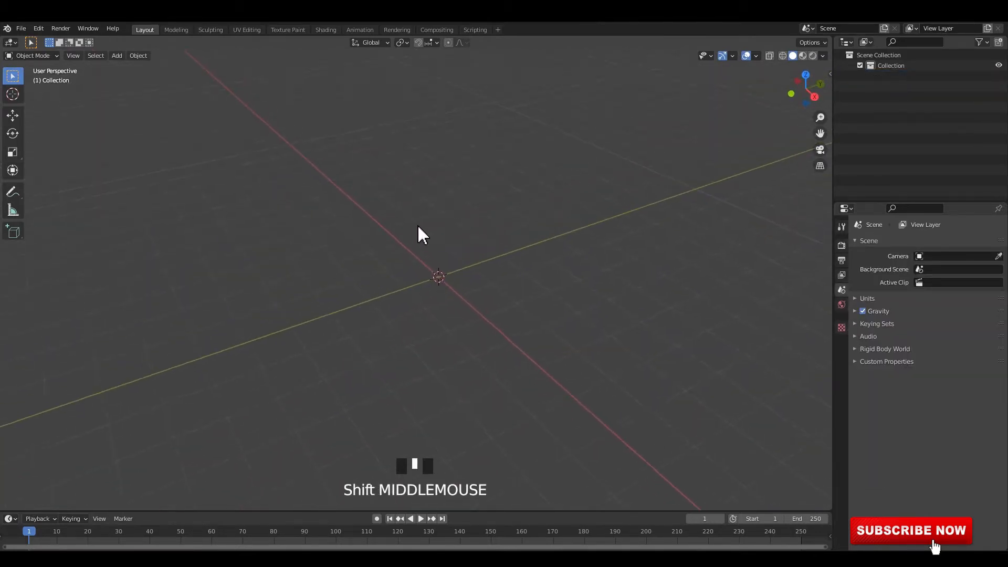
{"action": "key", "text": "shift+a"}
{"action": "mouse_move", "coordinate": [354, 124]}
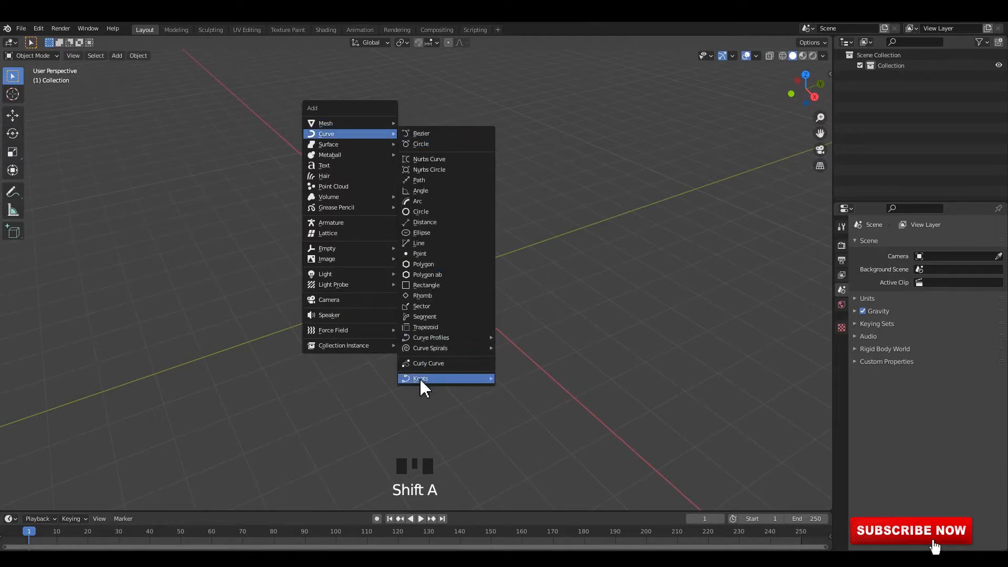
{"action": "mouse_move", "coordinate": [476, 382]}
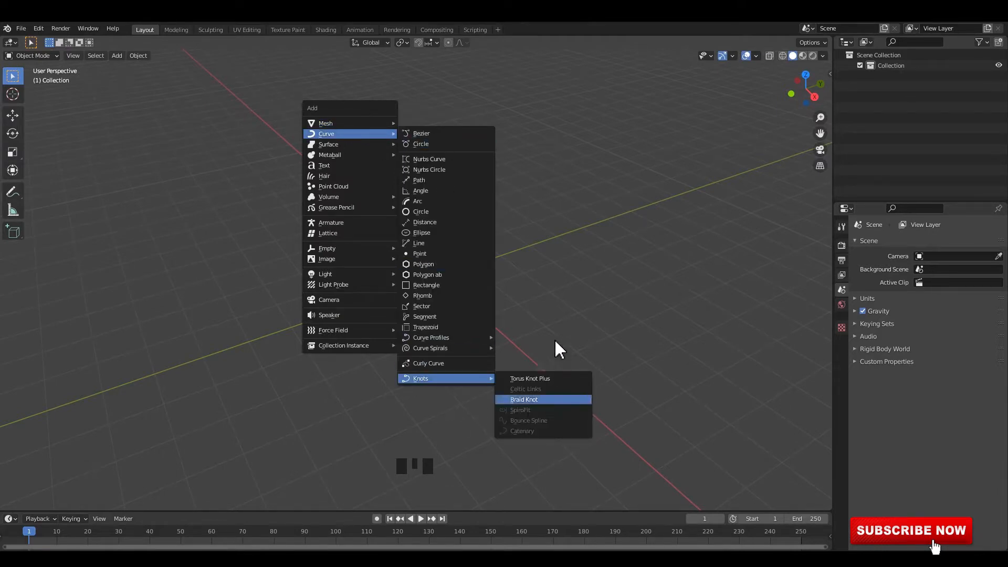
Find the add-on with the search term "tree", enable Add Curve: Sapling Tree Gen and save the preferences
{"action": "key", "text": "F4"}
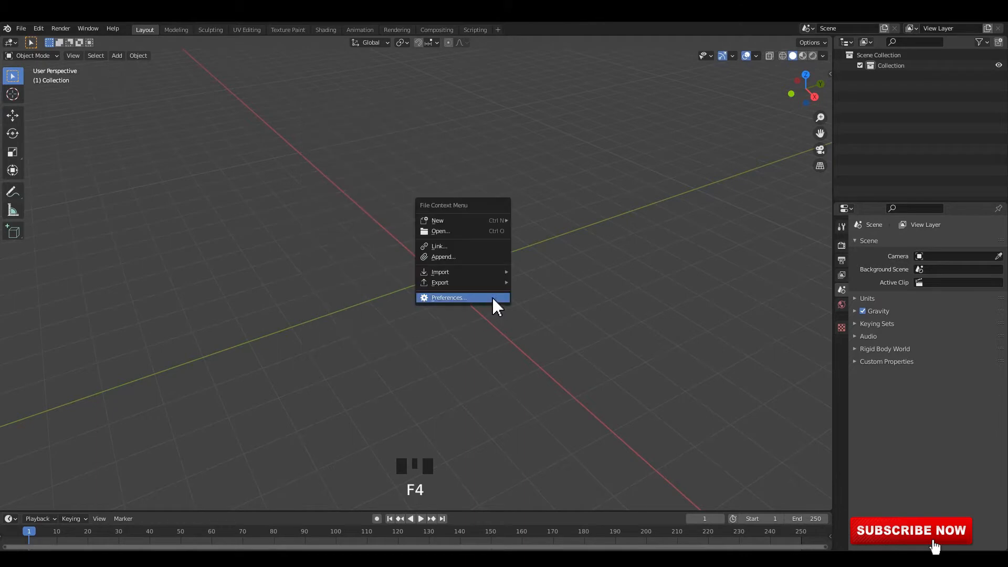
{"action": "left_click", "coordinate": [446, 295]}
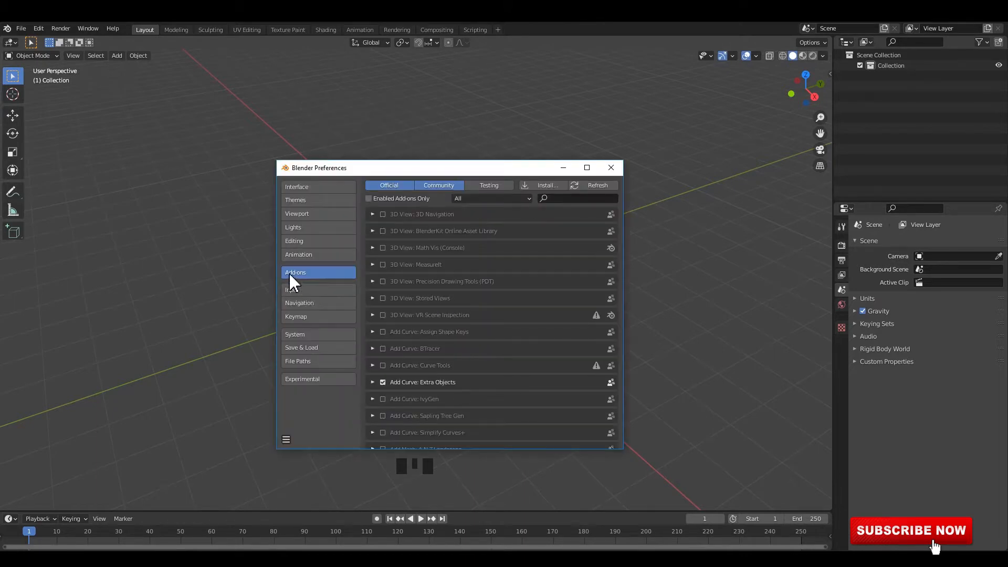
{"action": "left_click", "coordinate": [568, 198]}
{"action": "type", "text": "tree"}
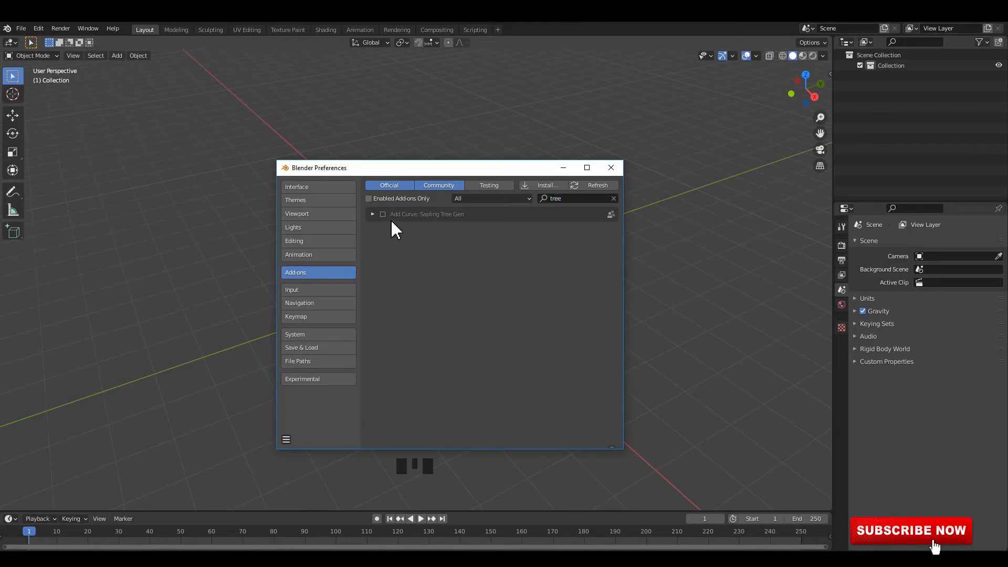
{"action": "left_click", "coordinate": [383, 214]}
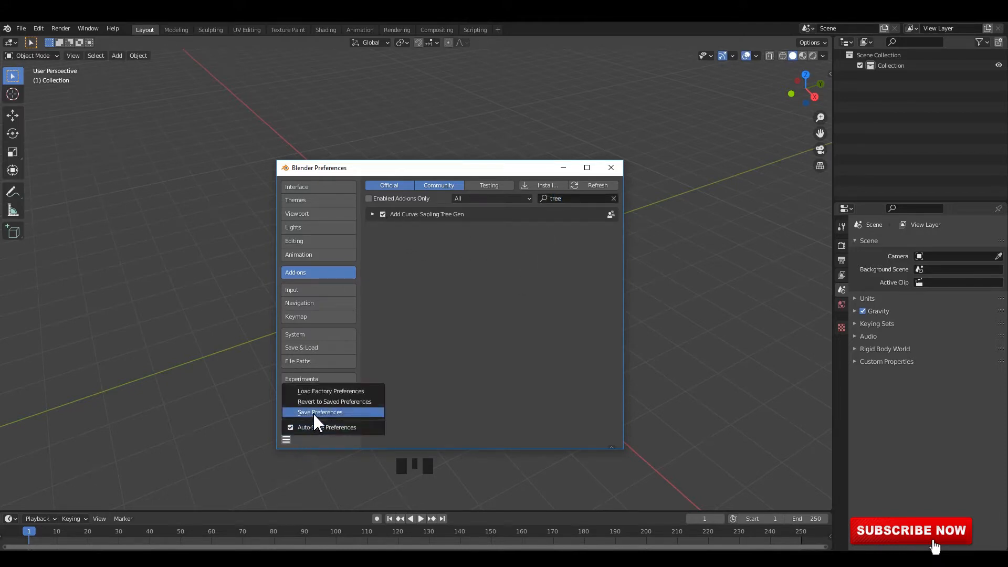
{"action": "left_click", "coordinate": [312, 412]}
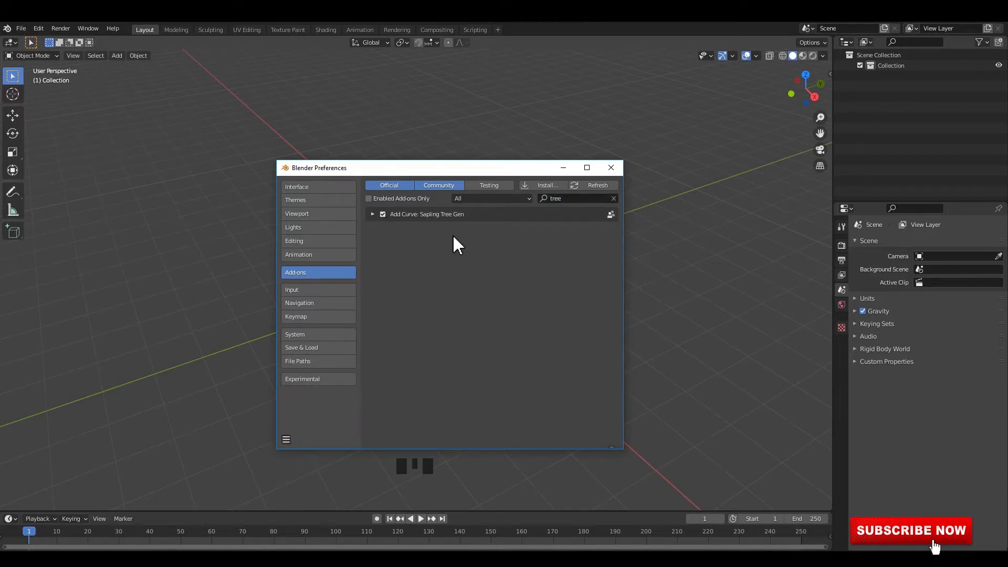
{"action": "left_click", "coordinate": [611, 167]}
{"action": "key", "text": "F4"}
{"action": "left_click", "coordinate": [358, 208], "text": "shift"}
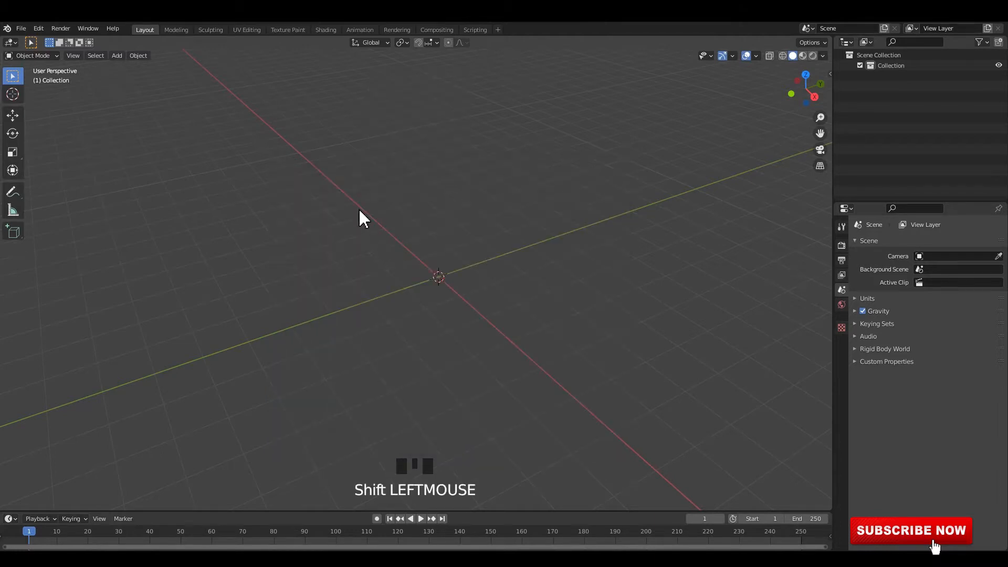
Add a Sapling Tree Gen curve to the empty scene and expand its Sapling: Add Tree settings
{"action": "key", "text": "shift+a"}
{"action": "mouse_move", "coordinate": [358, 209]}
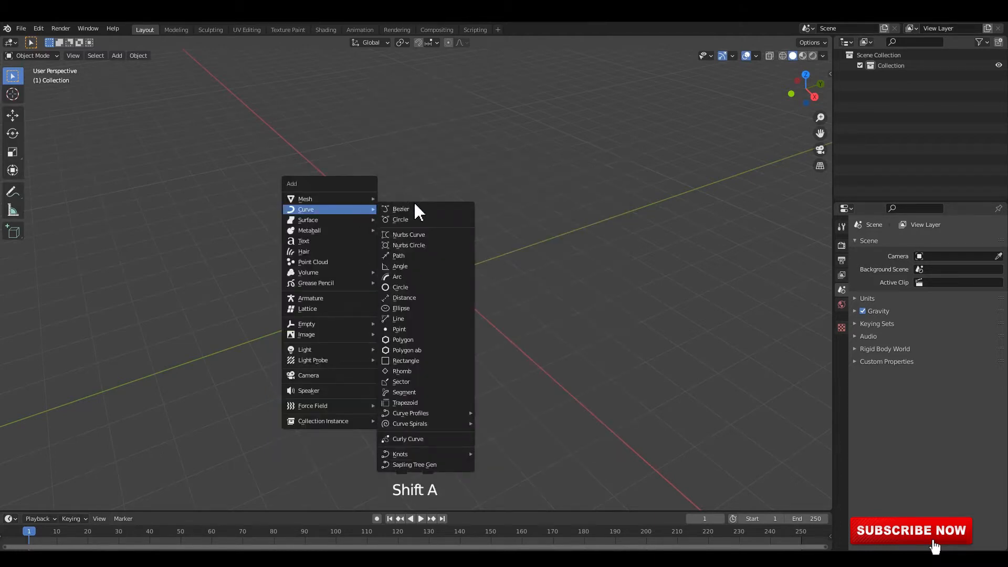
{"action": "left_click", "coordinate": [424, 462]}
{"action": "scroll", "coordinate": [491, 323], "scroll_direction": "up", "scroll_amount": 3}
{"action": "middle_click_drag", "start_coordinate": [491, 323], "coordinate": [440, 295]}
{"action": "middle_click_drag", "start_coordinate": [440, 295], "coordinate": [439, 302], "text": "shift"}
{"action": "middle_click_drag", "start_coordinate": [439, 301], "coordinate": [419, 276]}
{"action": "middle_click_drag", "start_coordinate": [420, 316], "coordinate": [447, 267], "text": "ctrl"}
{"action": "left_click", "coordinate": [56, 502]}
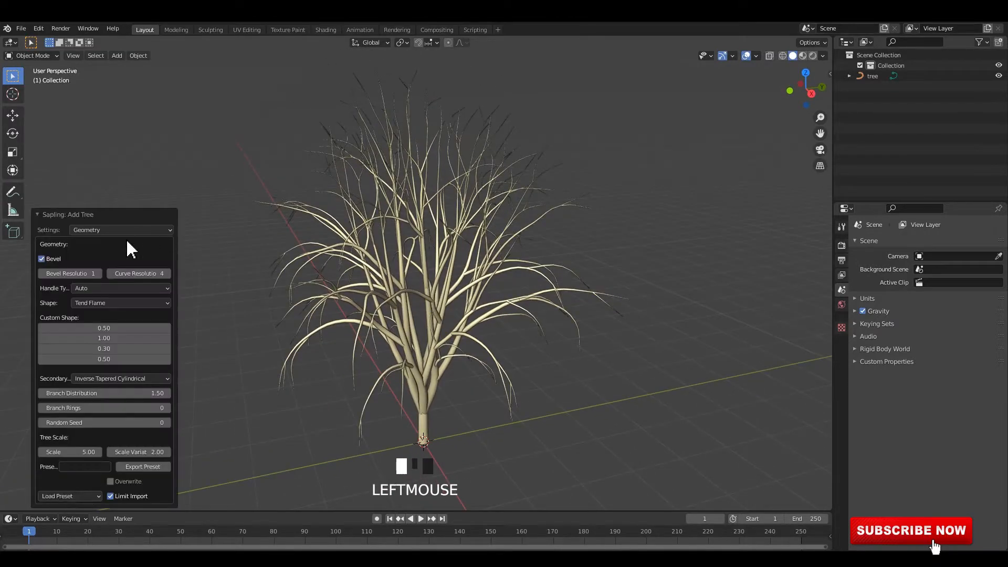
Cycle the tree's Shape through options such as Inverse Conical, Hemispherical and Custom Shape to compare the results
{"action": "left_click", "coordinate": [112, 304]}
{"action": "left_click", "coordinate": [113, 306]}
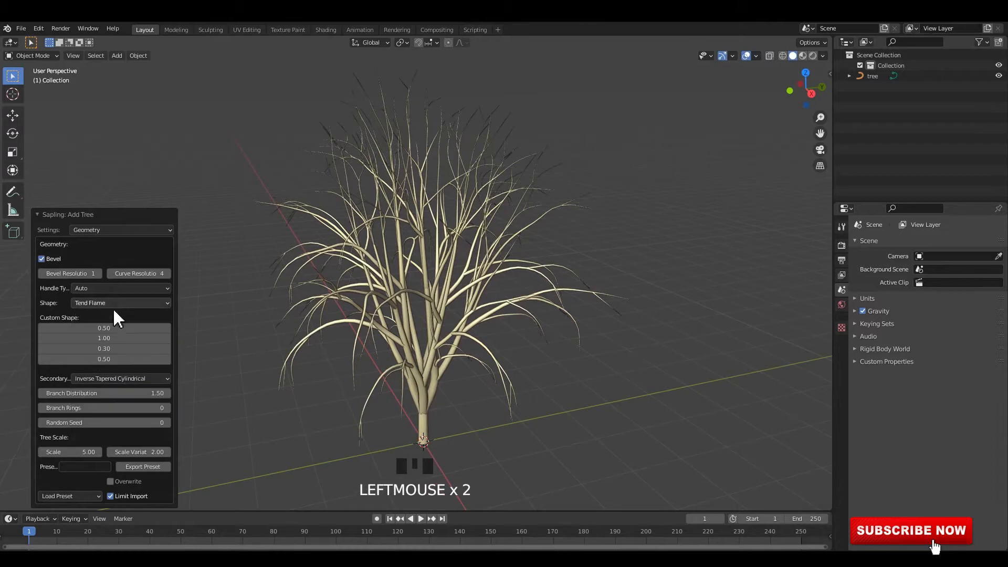
{"action": "left_click", "coordinate": [113, 306]}
{"action": "scroll", "coordinate": [112, 304], "scroll_direction": "down", "scroll_amount": 4, "text": "ctrl"}
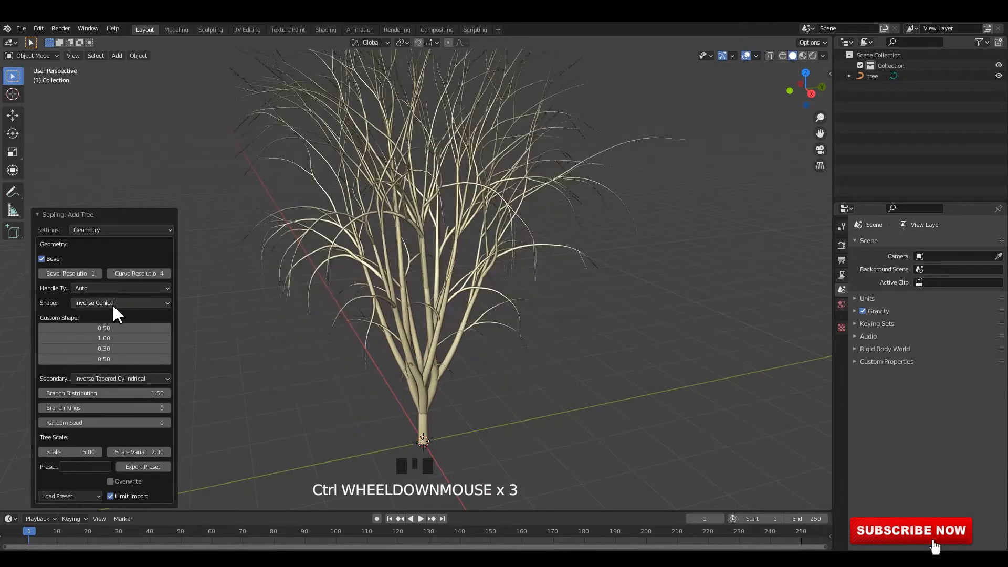
{"action": "scroll", "coordinate": [113, 303], "scroll_direction": "down", "scroll_amount": 1, "text": "ctrl"}
{"action": "scroll", "coordinate": [112, 304], "scroll_direction": "up", "scroll_amount": 5, "text": "ctrl"}
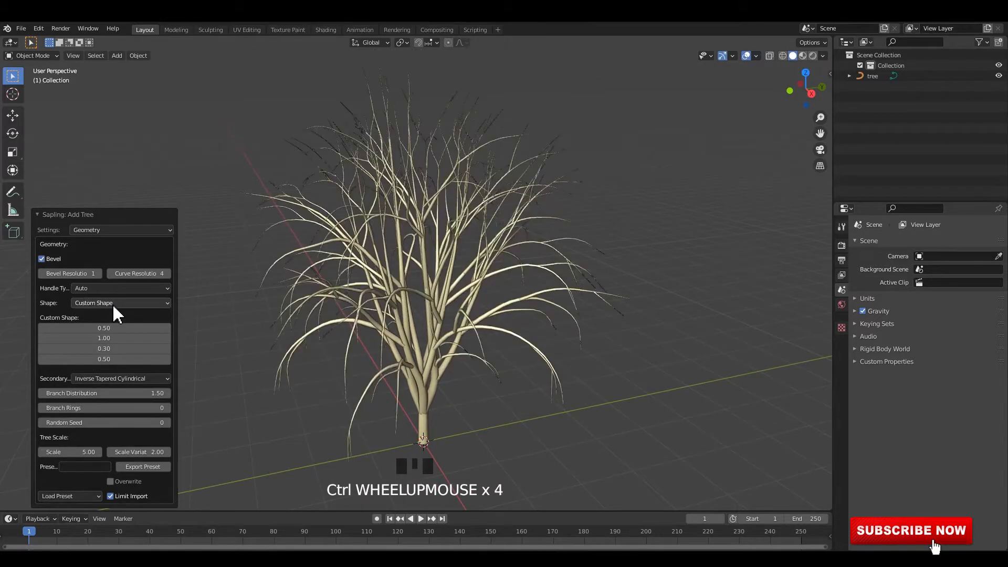
{"action": "scroll", "coordinate": [112, 303], "scroll_direction": "down", "scroll_amount": 7, "text": "ctrl"}
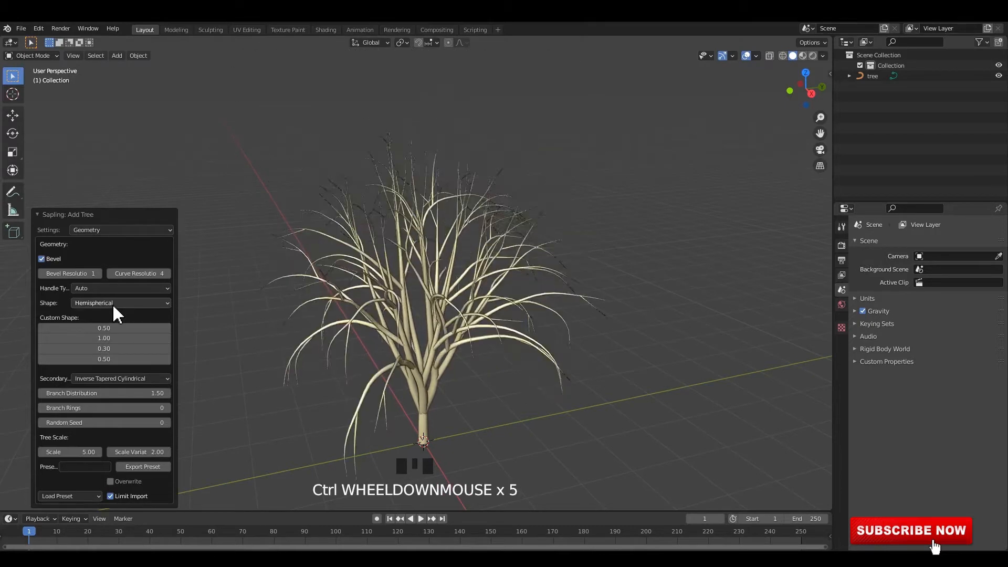
{"action": "scroll", "coordinate": [113, 304], "scroll_direction": "down", "scroll_amount": 4, "text": "ctrl"}
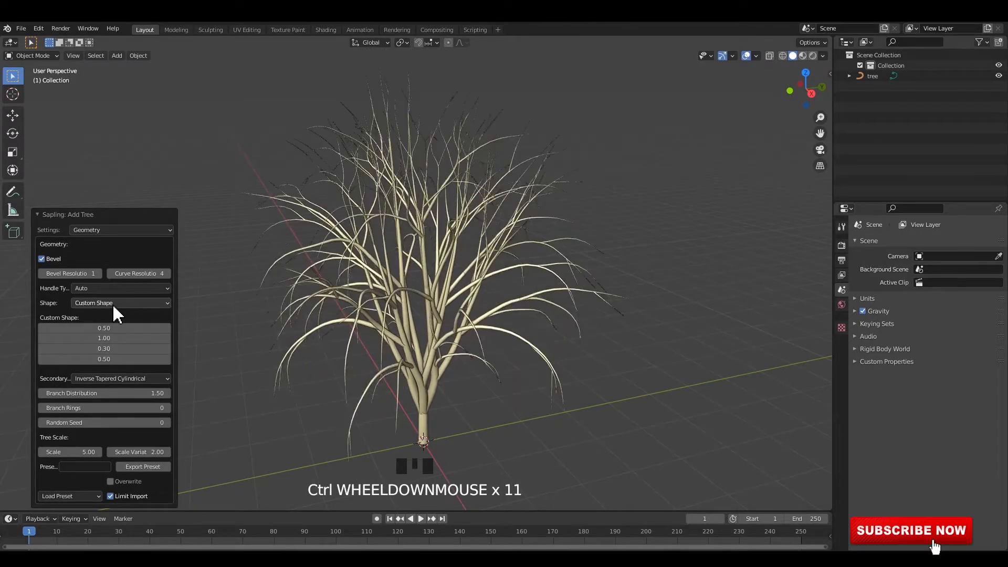
{"action": "scroll", "coordinate": [112, 303], "scroll_direction": "up", "scroll_amount": 1, "text": "ctrl"}
Try the Conical shape on the tree and switch it to Custom Shape
{"action": "left_click", "coordinate": [113, 307]}
{"action": "left_click", "coordinate": [106, 317]}
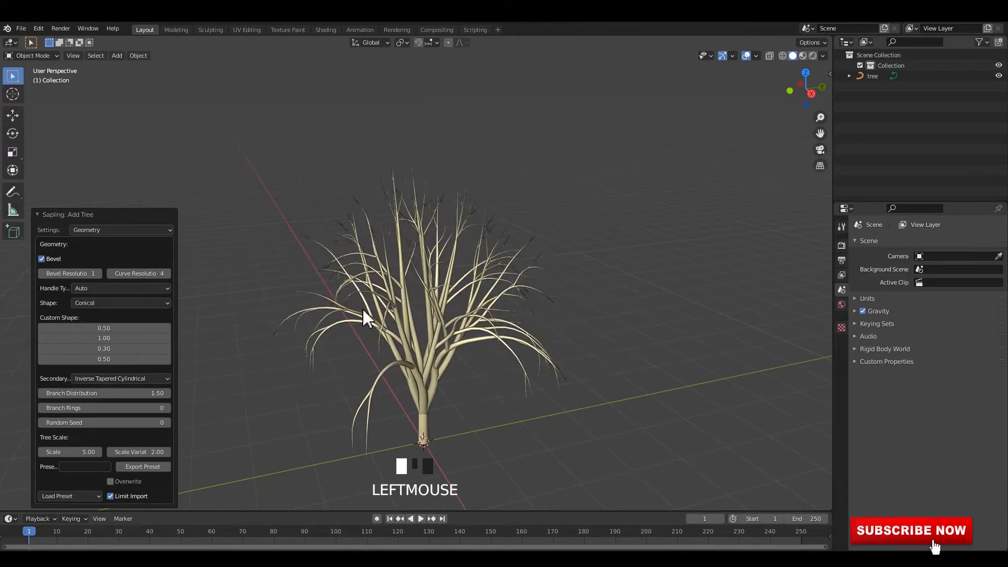
{"action": "middle_click_drag", "start_coordinate": [363, 310], "coordinate": [352, 286]}
{"action": "left_click", "coordinate": [99, 303]}
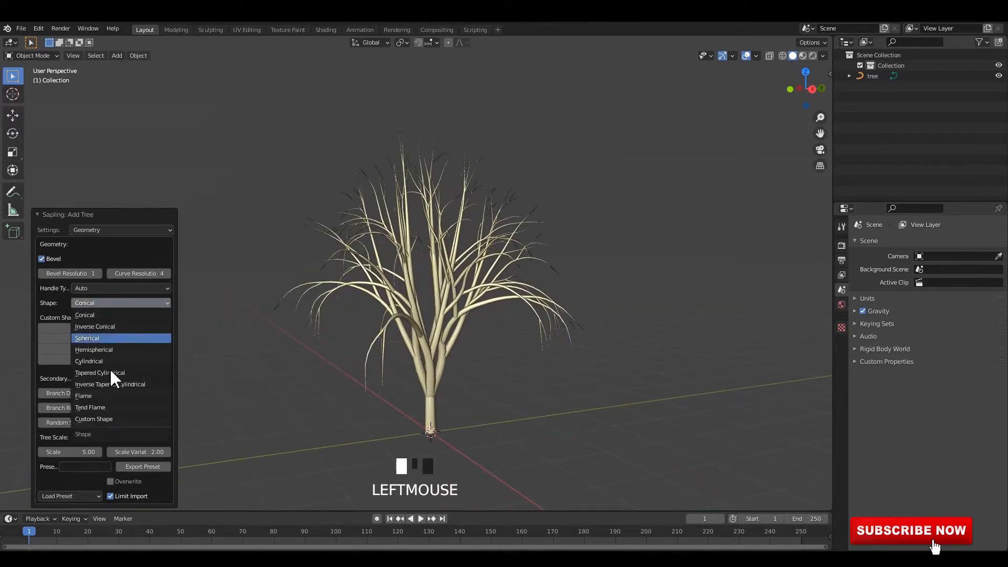
{"action": "left_click", "coordinate": [105, 420]}
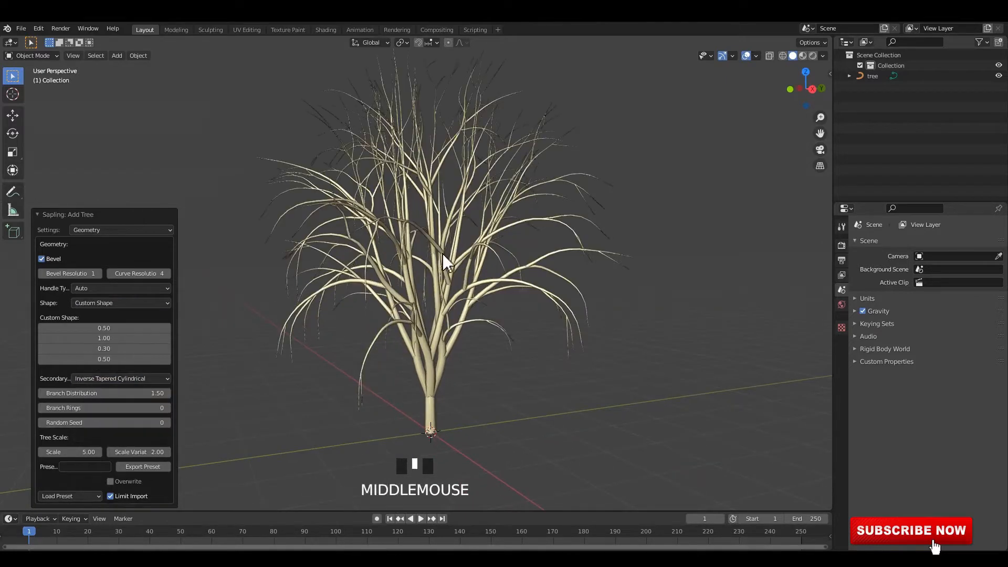
{"action": "middle_click_drag", "start_coordinate": [443, 254], "coordinate": [447, 255]}
Load the quaking_aspen preset for the sapling tree and view the whole tree
{"action": "left_click", "coordinate": [58, 495]}
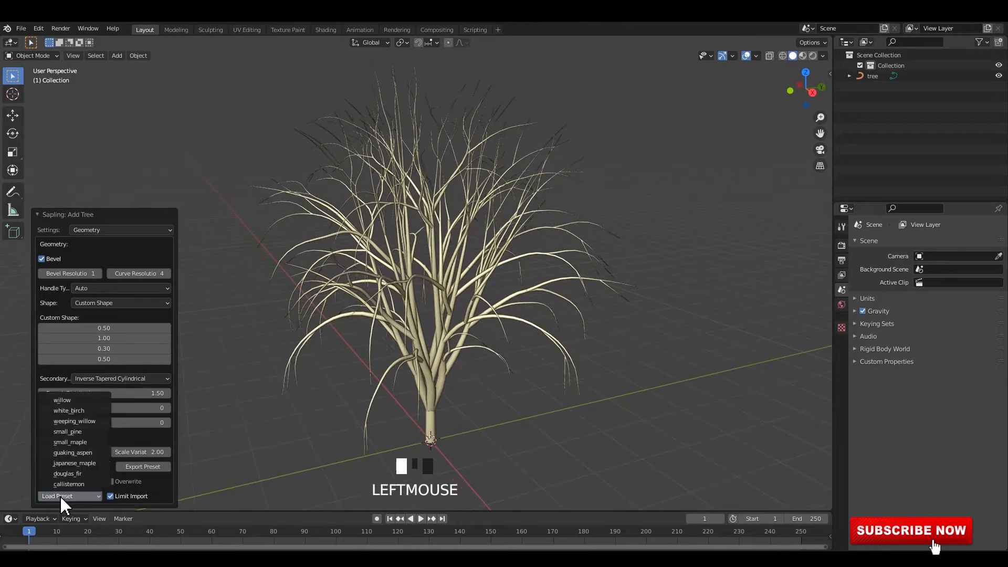
{"action": "left_click", "coordinate": [83, 455]}
{"action": "scroll", "coordinate": [532, 235], "scroll_direction": "down", "scroll_amount": 4}
{"action": "middle_click_drag", "start_coordinate": [531, 235], "coordinate": [282, 353]}
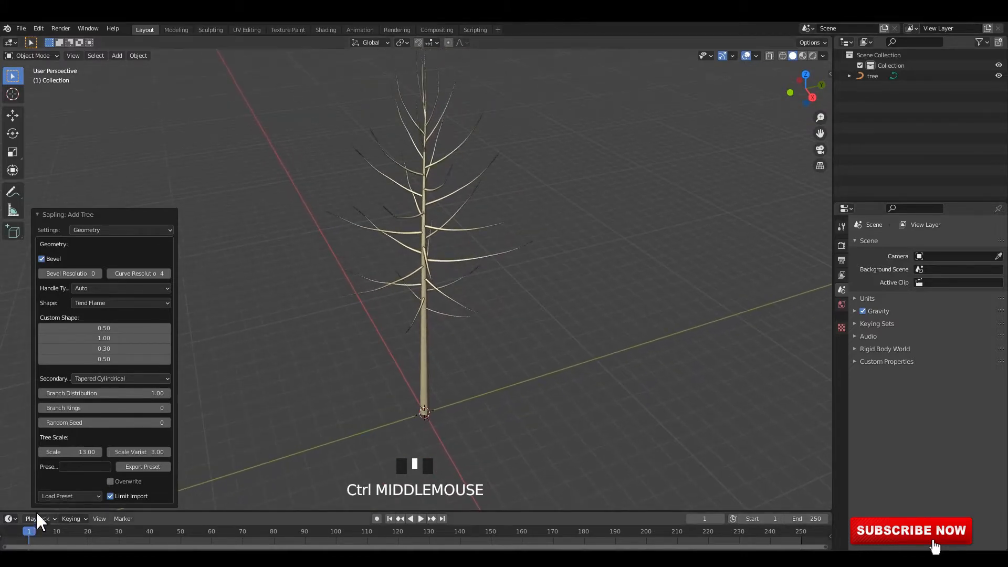
Load the japanese_maple preset for the sapling tree and view it up close
{"action": "left_click", "coordinate": [66, 496]}
{"action": "left_click", "coordinate": [76, 463]}
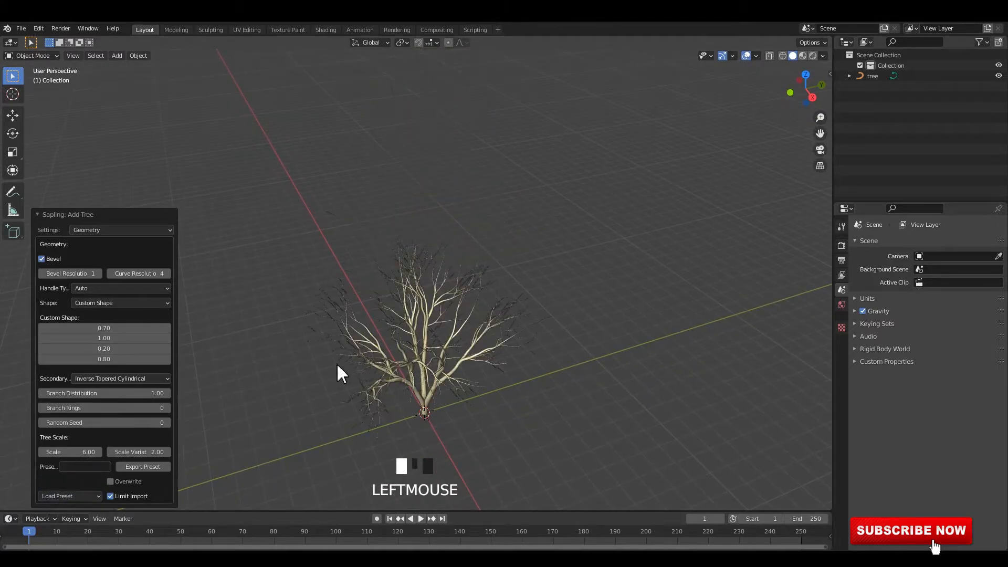
{"action": "middle_click_drag", "start_coordinate": [338, 365], "coordinate": [456, 347]}
{"action": "scroll", "coordinate": [471, 332], "scroll_direction": "up", "scroll_amount": 2}
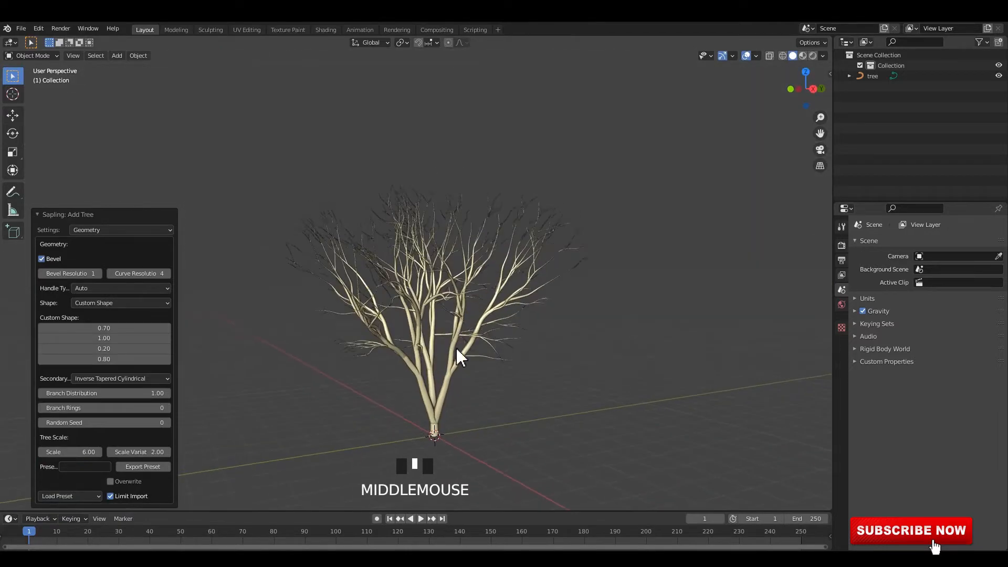
Load the sapling preset with a Cylindrical shape and a scale of 15 and view the tree from another angle
{"action": "left_click", "coordinate": [65, 497]}
{"action": "left_click", "coordinate": [73, 401]}
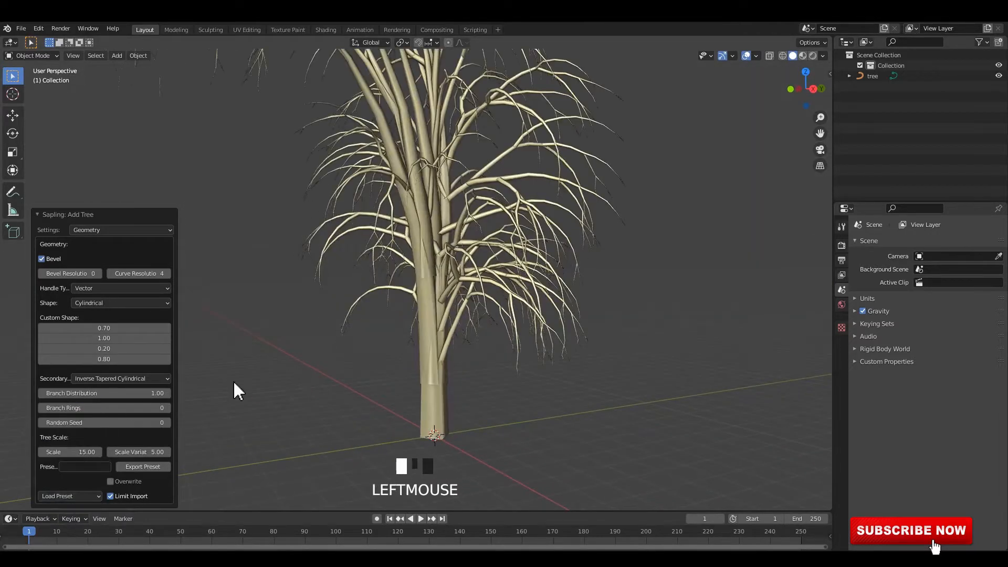
{"action": "scroll", "coordinate": [468, 292], "scroll_direction": "down", "scroll_amount": 3}
{"action": "middle_click_drag", "start_coordinate": [468, 292], "coordinate": [360, 365]}
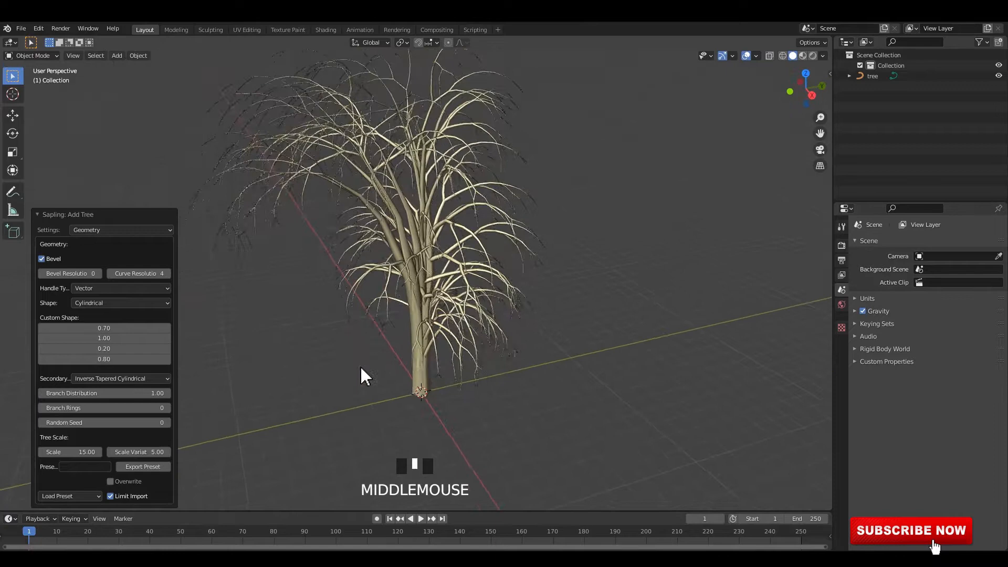
Load the sapling preset with a Tend Flame shape and a scale of 5 and view the whole tree
{"action": "left_click", "coordinate": [69, 496]}
{"action": "left_click", "coordinate": [74, 484]}
{"action": "scroll", "coordinate": [407, 377], "scroll_direction": "up", "scroll_amount": 5}
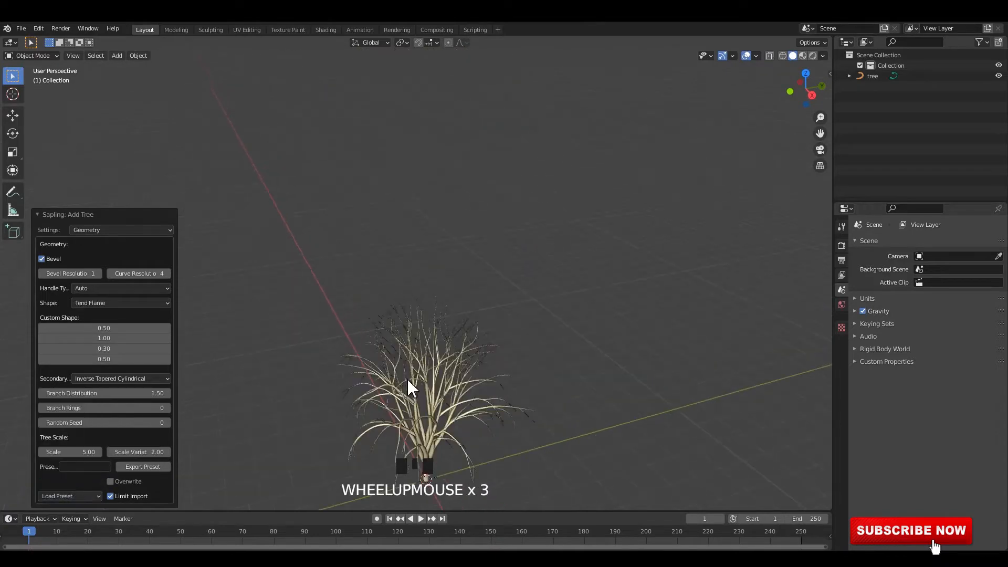
{"action": "middle_click_drag", "start_coordinate": [427, 331], "coordinate": [473, 354]}
{"action": "middle_click_drag", "start_coordinate": [473, 355], "coordinate": [431, 300], "text": "shift"}
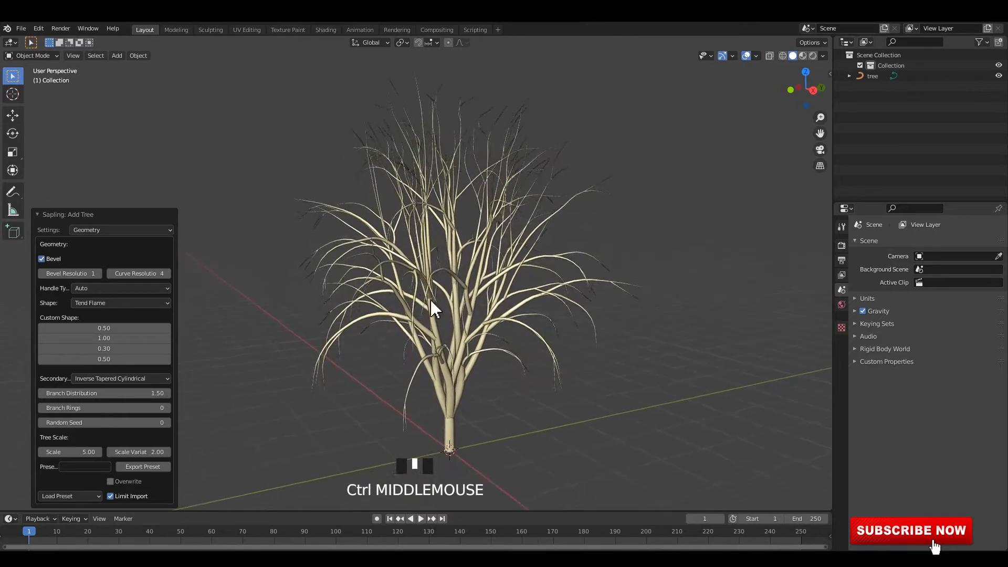
Try 3 branch Levels in the tree's Branch Splitting settings, and set Levels back to 2
{"action": "left_click", "coordinate": [122, 228]}
{"action": "left_click", "coordinate": [101, 265]}
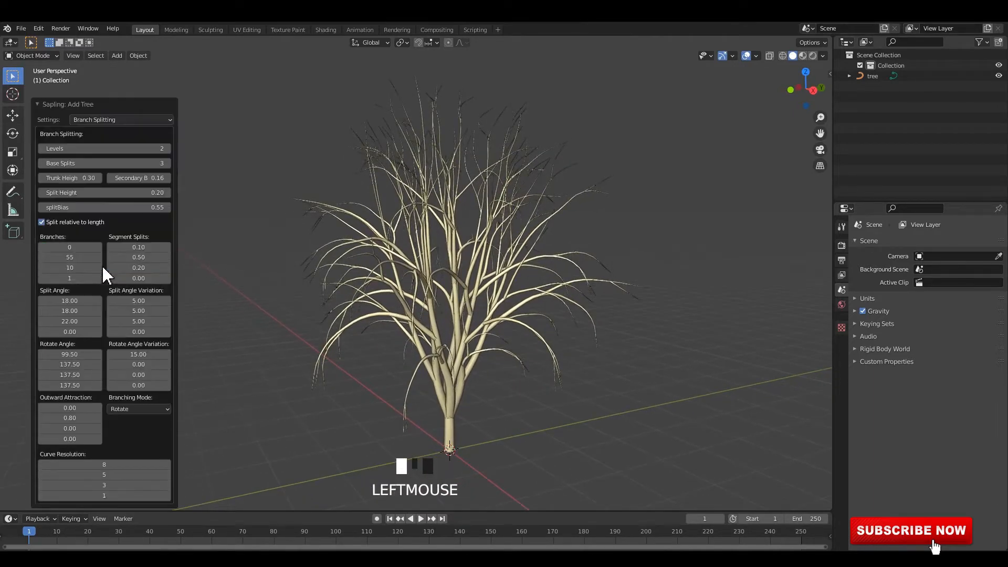
{"action": "left_click", "coordinate": [169, 148]}
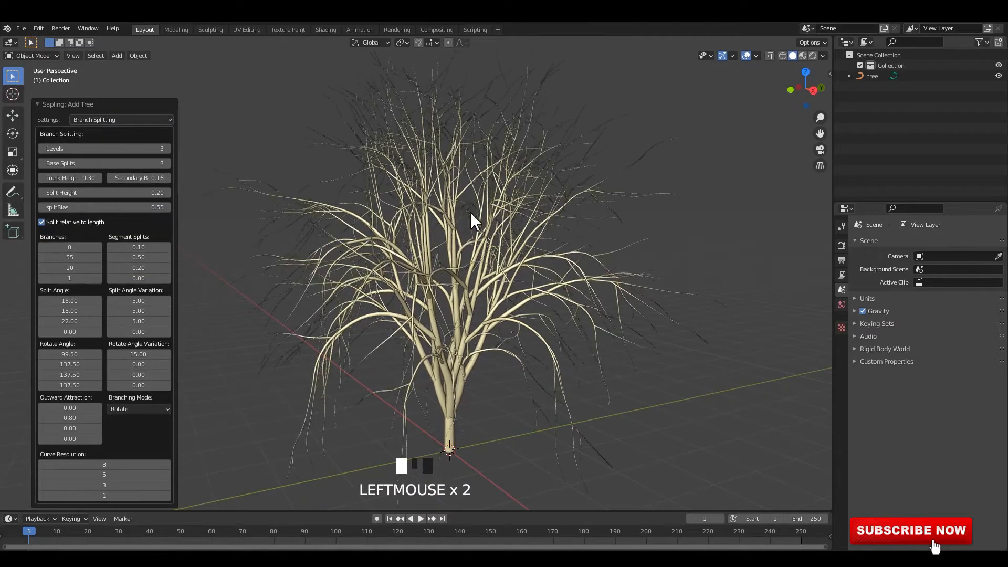
{"action": "middle_click_drag", "start_coordinate": [470, 215], "coordinate": [440, 317]}
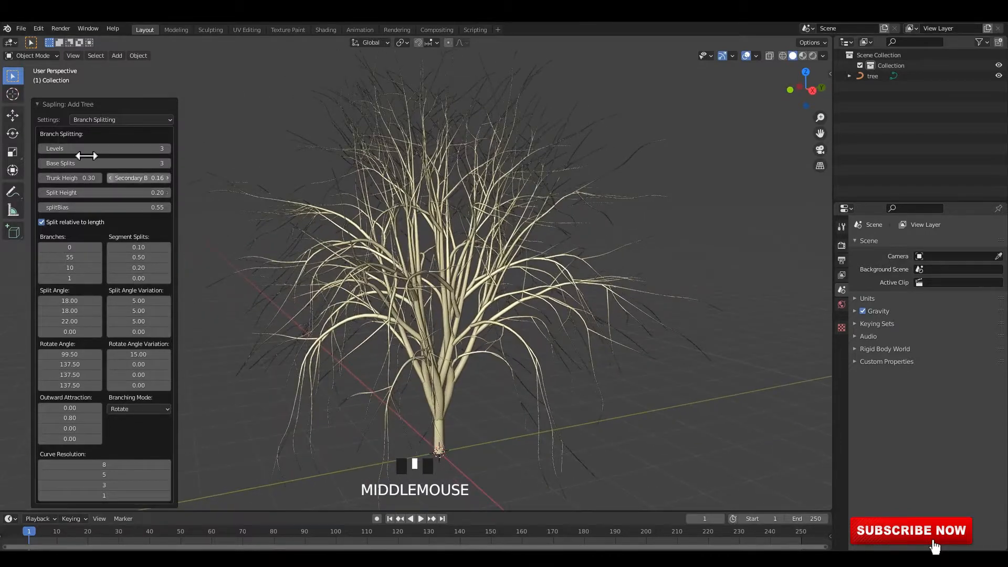
{"action": "left_click", "coordinate": [41, 148]}
Enable Show Leaves in the tree's Leaves settings and view the foliage up close
{"action": "left_click", "coordinate": [120, 119]}
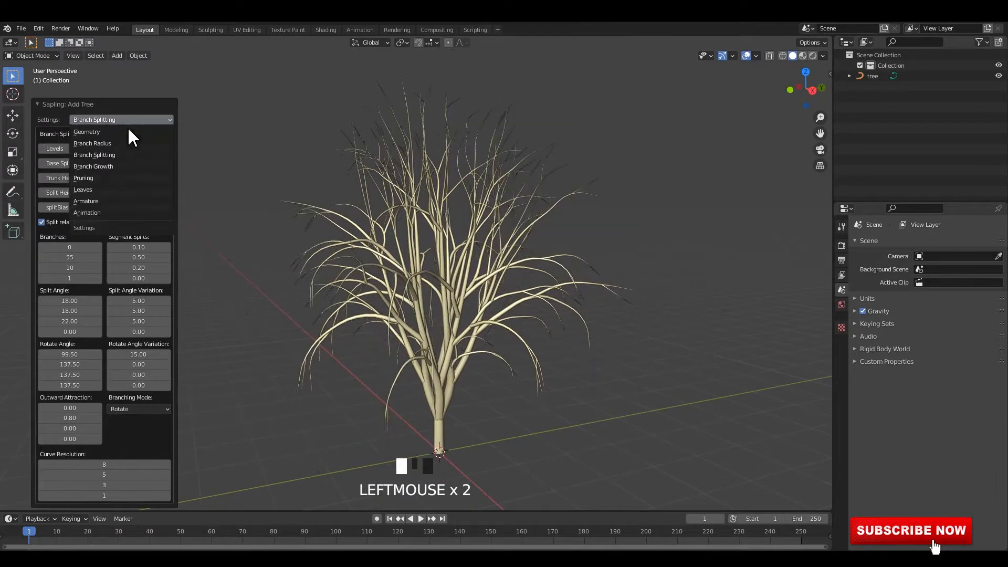
{"action": "left_click", "coordinate": [113, 190]}
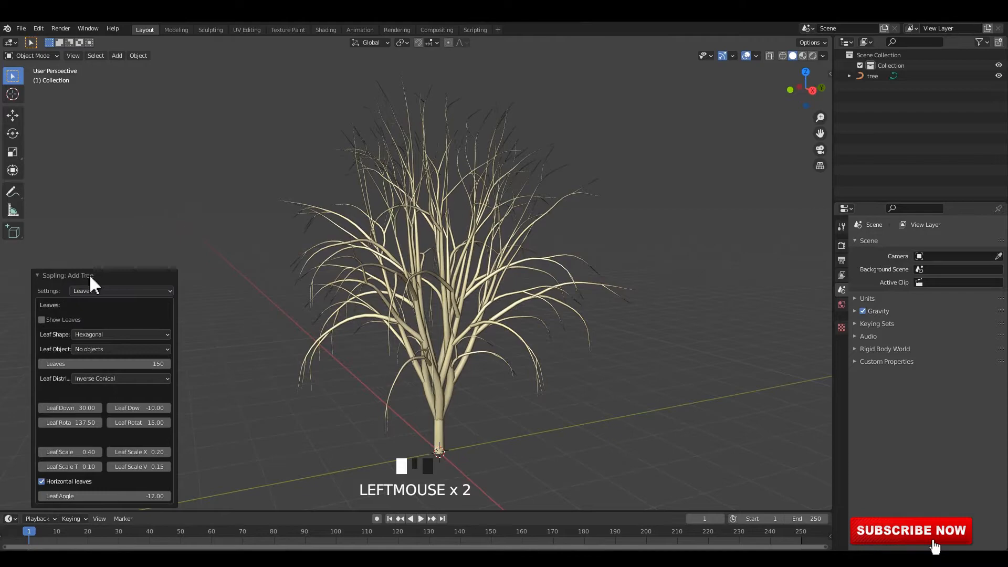
{"action": "left_click", "coordinate": [42, 319]}
{"action": "middle_click_drag", "start_coordinate": [465, 323], "coordinate": [434, 316]}
{"action": "scroll", "coordinate": [461, 328], "scroll_direction": "up", "scroll_amount": 3}
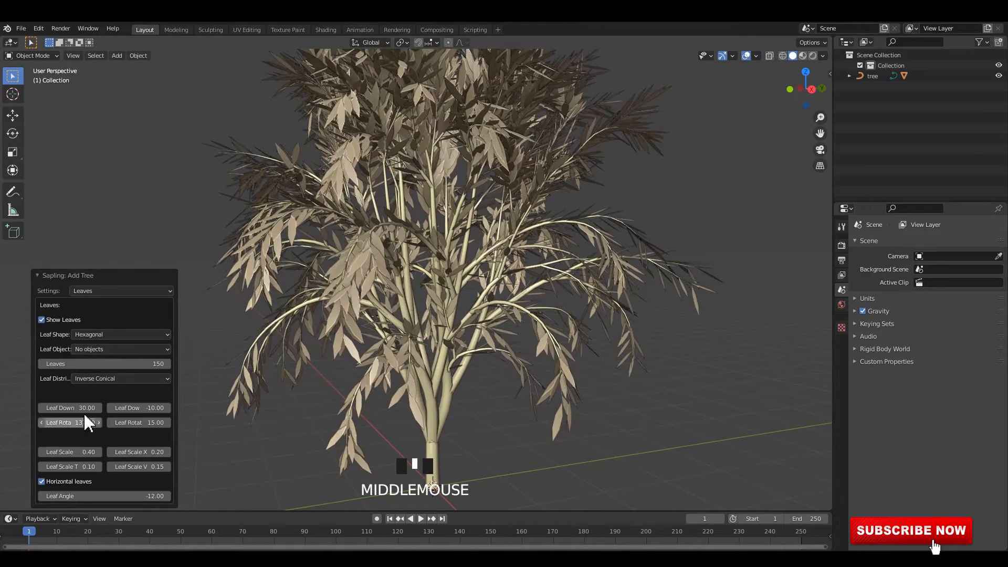
Set the leaves' down angle to 40 and its variation to -15
{"action": "key", "text": "Return"}
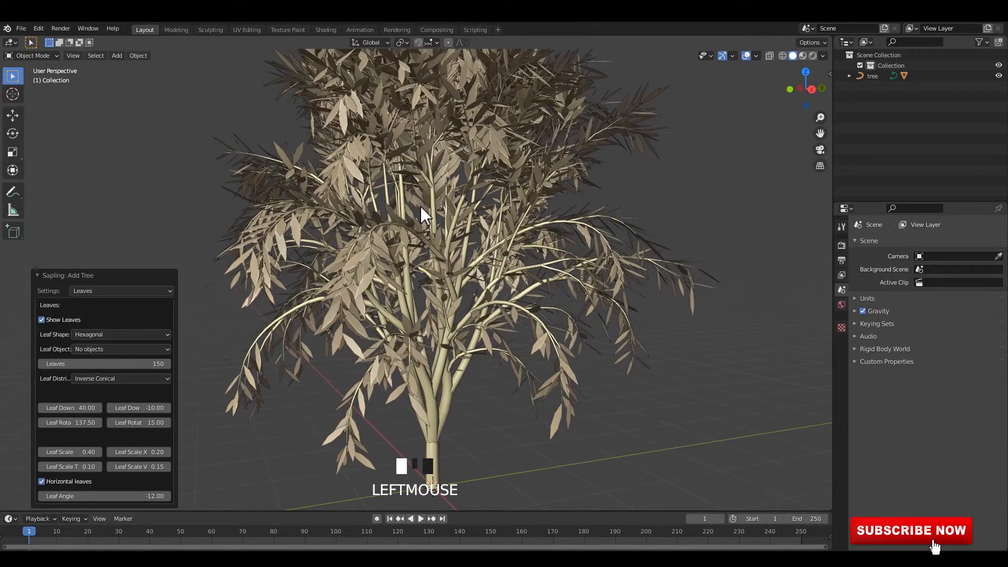
{"action": "middle_click_drag", "start_coordinate": [422, 208], "coordinate": [430, 257]}
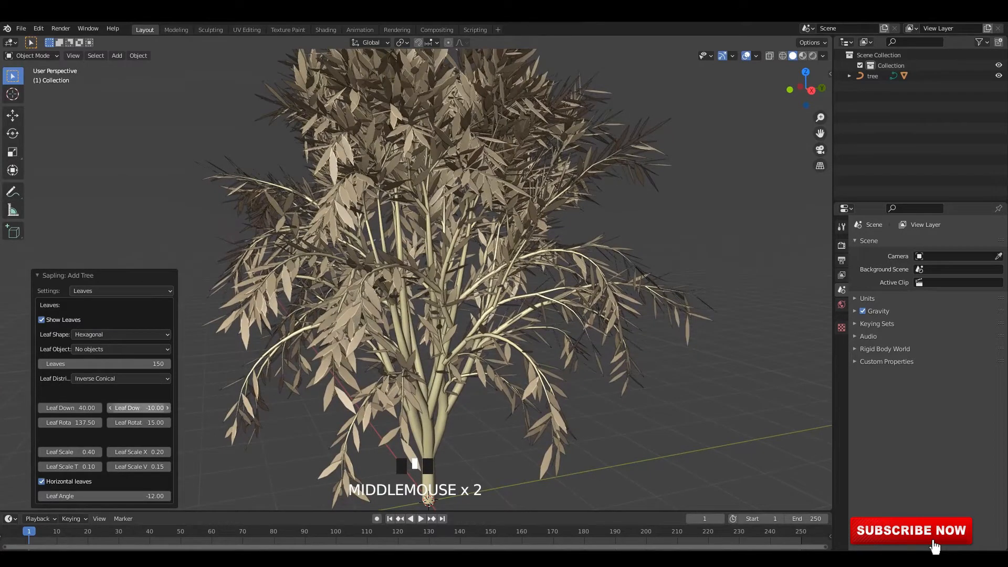
{"action": "key", "text": "Return"}
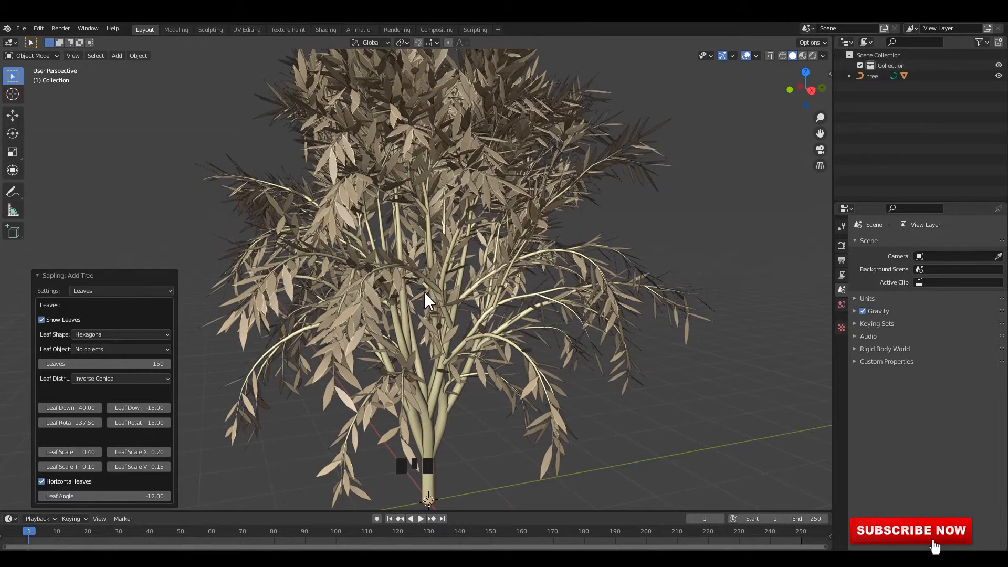
{"action": "middle_click_drag", "start_coordinate": [426, 299], "coordinate": [431, 293]}
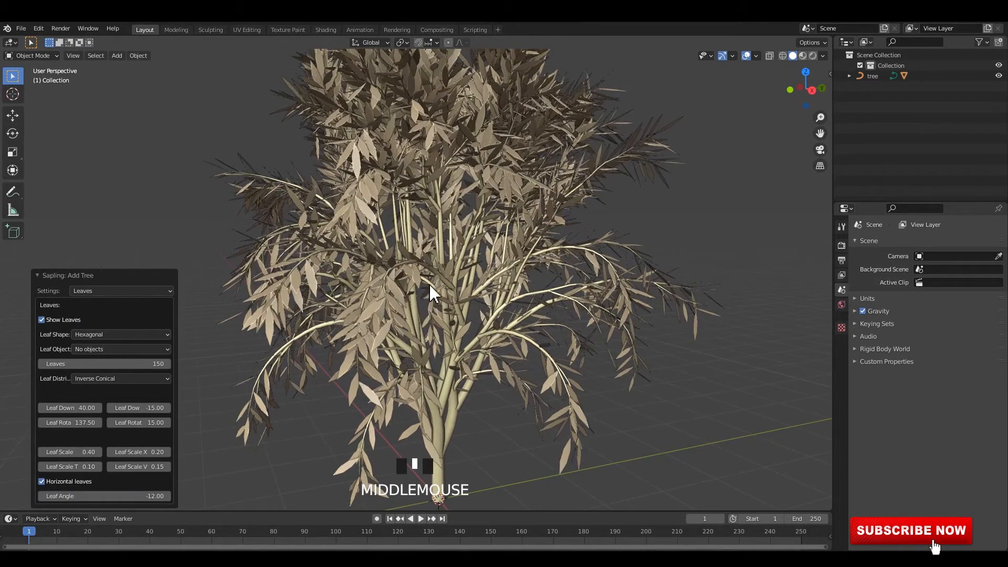
Set the Leaf Scale Taper to 0.20 and view the whole tree
{"action": "left_click", "coordinate": [87, 467]}
{"action": "type", "text": "0"}
{"action": "key", "text": "Return"}
{"action": "mouse_move", "coordinate": [403, 226]}
{"action": "middle_mouse_down"}
{"action": "mouse_move", "coordinate": [376, 225]}
{"action": "mouse_move", "coordinate": [414, 241]}
{"action": "middle_mouse_up"}
{"action": "scroll", "coordinate": [398, 231], "scroll_direction": "down", "scroll_amount": 2}
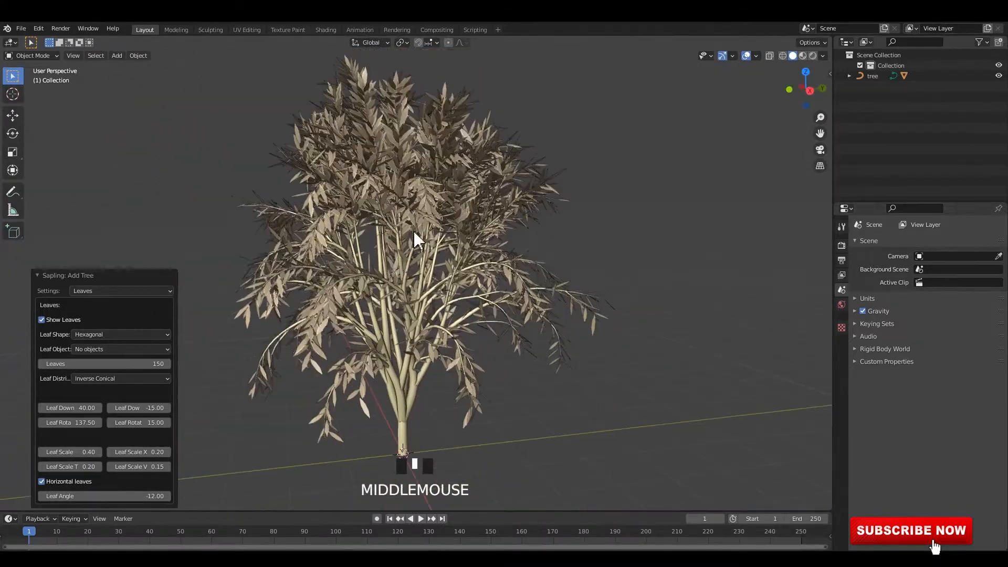
Enable Use Armature in the tree's Armature settings and inspect the bones along the branches
{"action": "left_click", "coordinate": [102, 291]}
{"action": "left_click", "coordinate": [96, 374]}
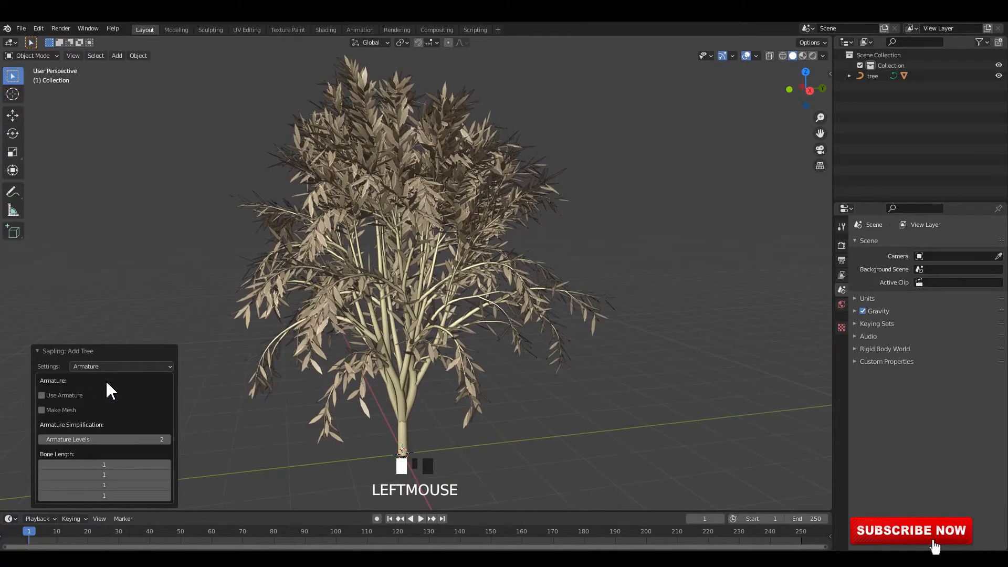
{"action": "left_click", "coordinate": [41, 395]}
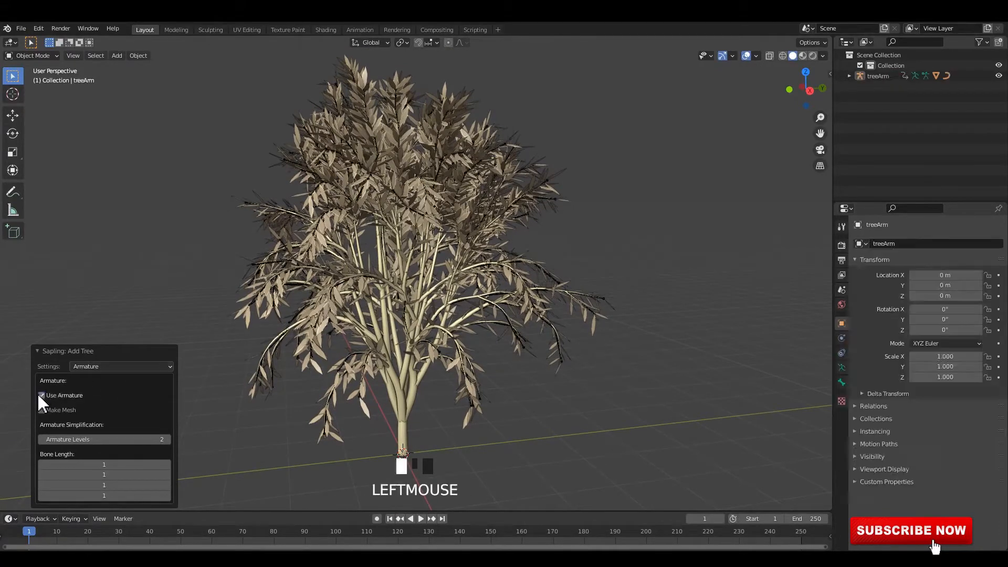
{"action": "scroll", "coordinate": [428, 264], "scroll_direction": "up", "scroll_amount": 5}
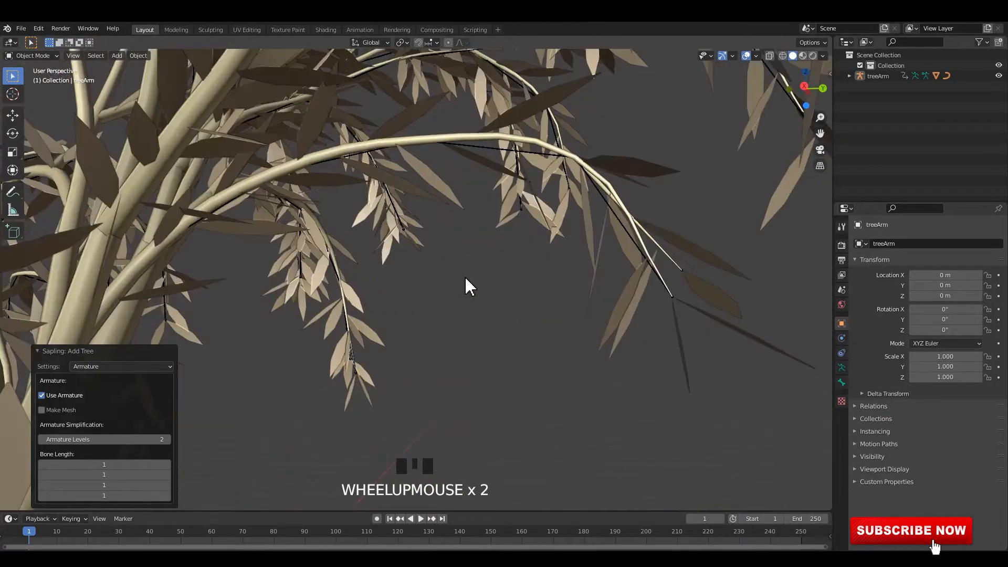
{"action": "middle_click_drag", "start_coordinate": [465, 278], "coordinate": [513, 252]}
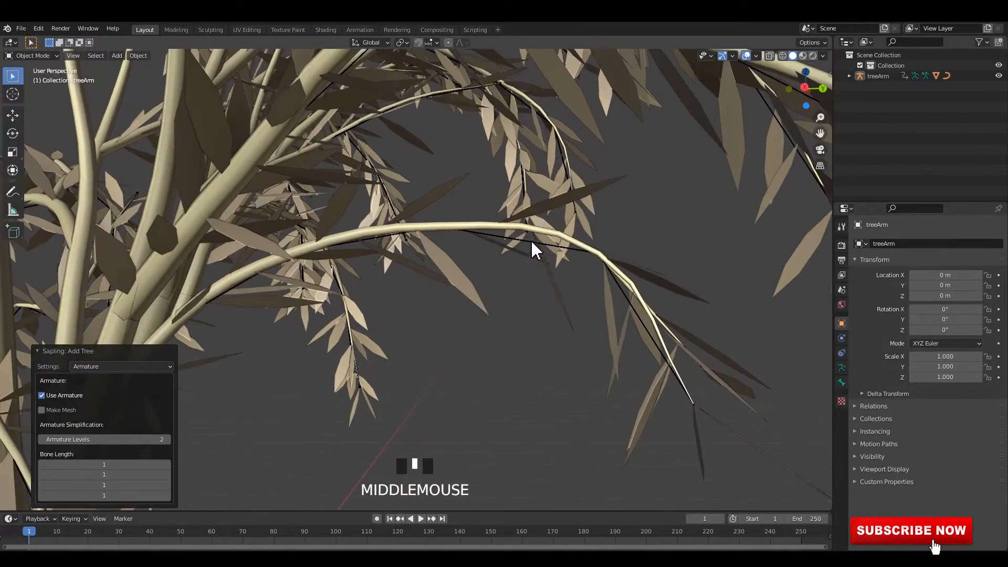
{"action": "scroll", "coordinate": [478, 250], "scroll_direction": "down", "scroll_amount": 4}
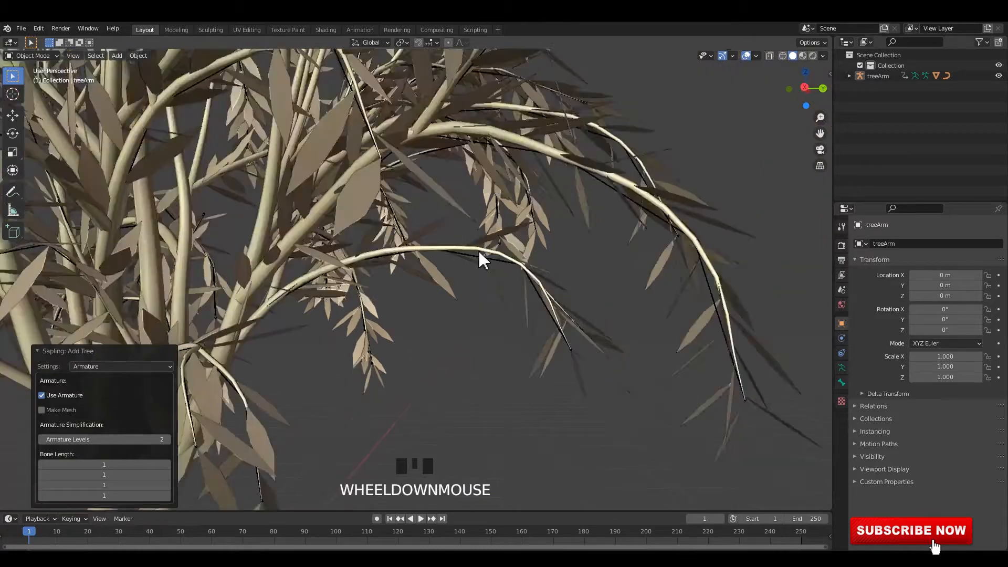
{"action": "middle_click_drag", "start_coordinate": [477, 250], "coordinate": [472, 256]}
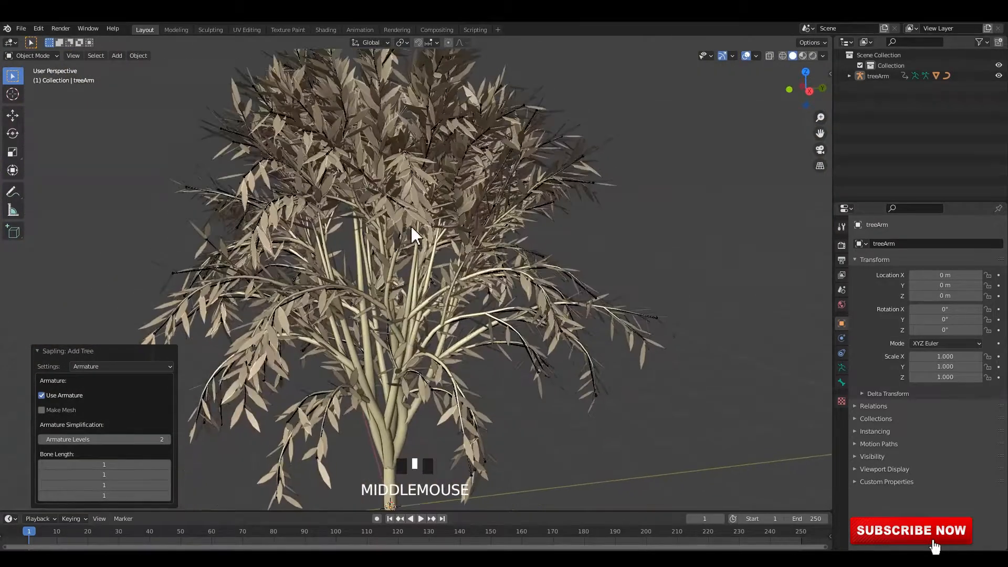
Enable Armature Animation in the tree's Animation settings and view the tree from another side
{"action": "left_click", "coordinate": [89, 366]}
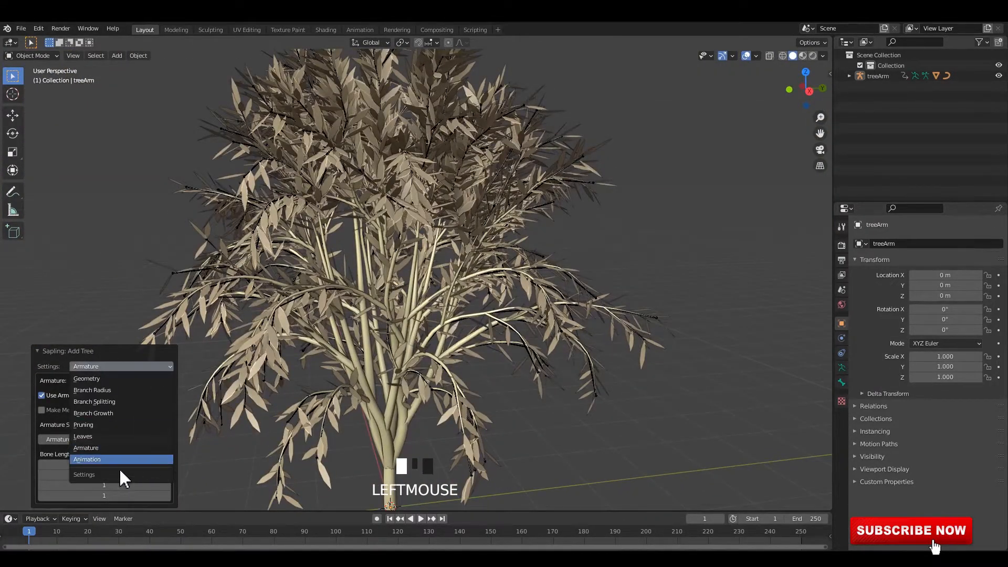
{"action": "left_click", "coordinate": [100, 458]}
{"action": "scroll", "coordinate": [387, 259], "scroll_direction": "down", "scroll_amount": 3}
{"action": "middle_click_drag", "start_coordinate": [387, 258], "coordinate": [367, 278]}
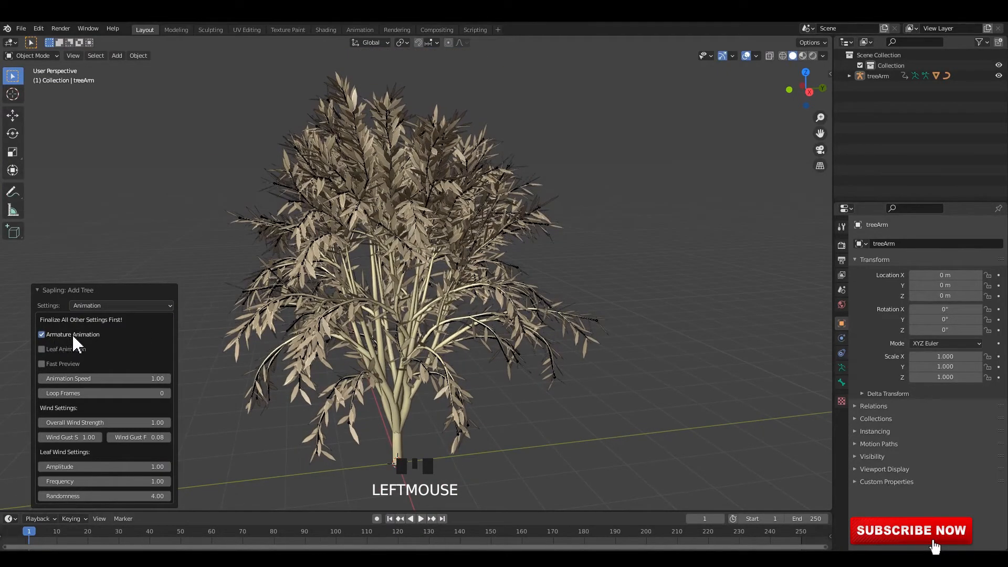
{"action": "middle_click_drag", "start_coordinate": [468, 308], "coordinate": [434, 286]}
{"action": "scroll", "coordinate": [494, 297], "scroll_direction": "up", "scroll_amount": 3}
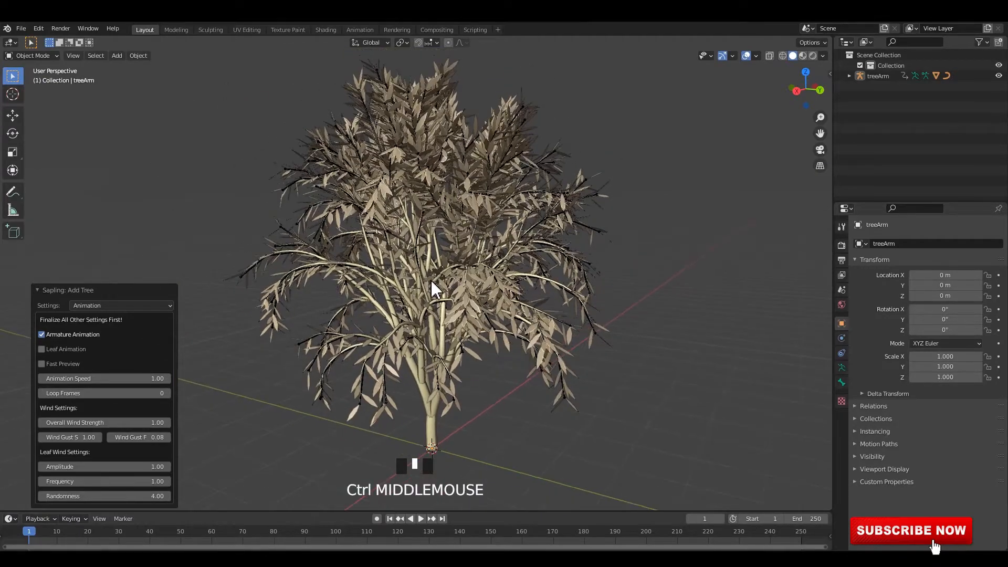
Play the wind animation on the timeline and watch the tree's branches and leaves from several angles
{"action": "key", "text": "space"}
{"action": "left_click", "coordinate": [625, 286]}
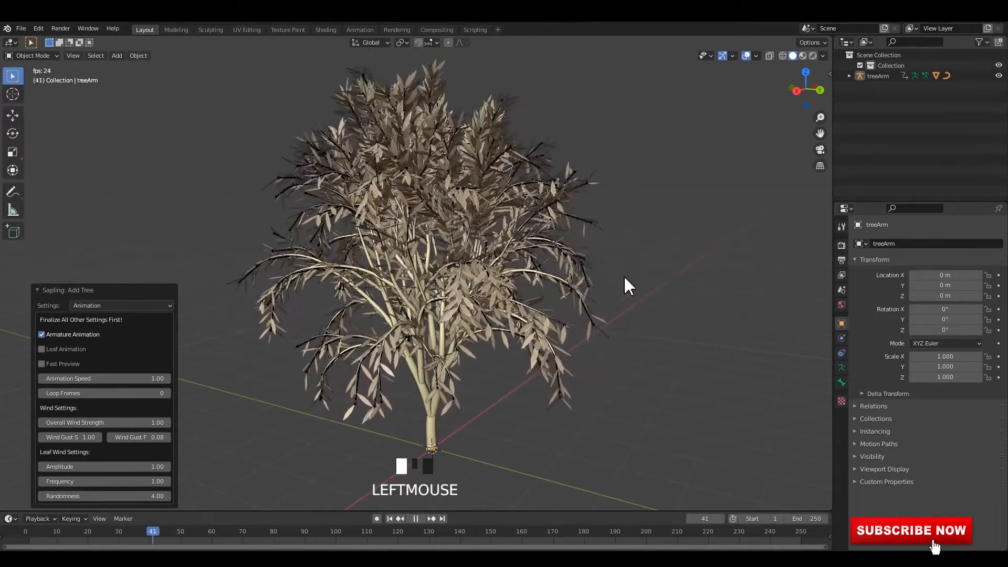
{"action": "key", "text": "space"}
{"action": "middle_click_drag", "start_coordinate": [464, 301], "coordinate": [695, 308]}
{"action": "left_click", "coordinate": [681, 311]}
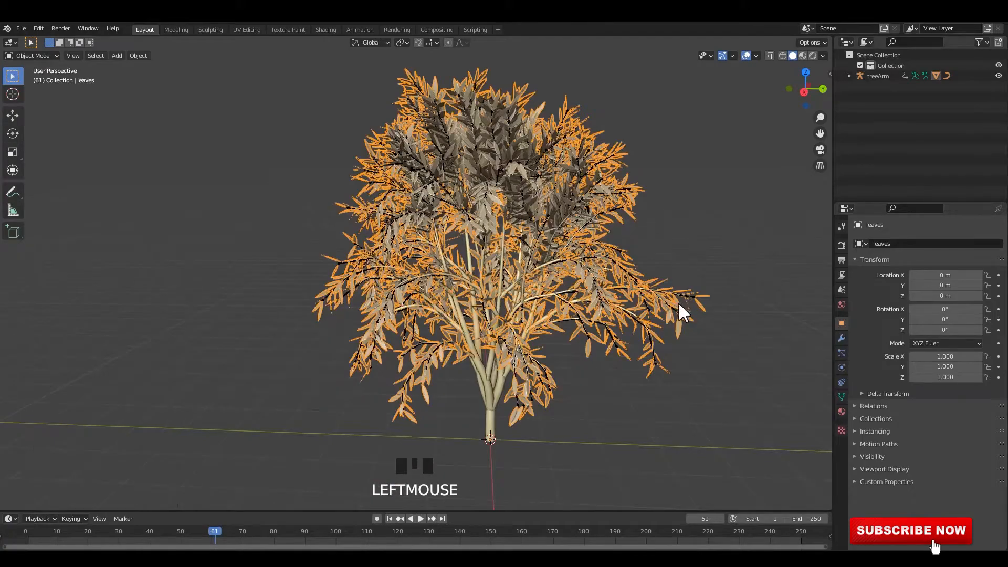
{"action": "left_click", "coordinate": [691, 239]}
{"action": "scroll", "coordinate": [580, 276], "scroll_direction": "up", "scroll_amount": 2}
{"action": "key", "text": "space"}
{"action": "scroll", "coordinate": [580, 281], "scroll_direction": "down", "scroll_amount": 2}
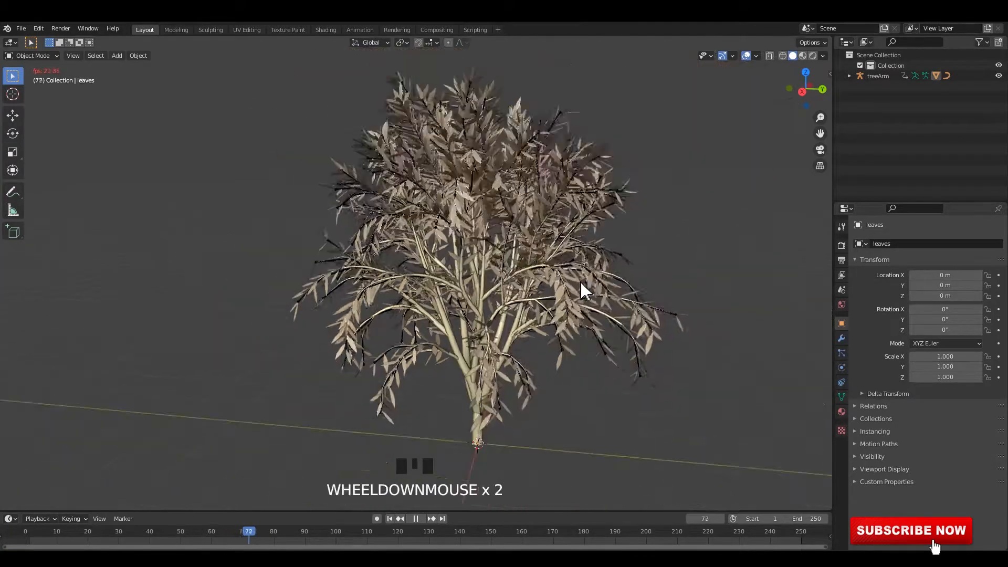
{"action": "middle_click_drag", "start_coordinate": [581, 284], "coordinate": [563, 283], "text": "shift"}
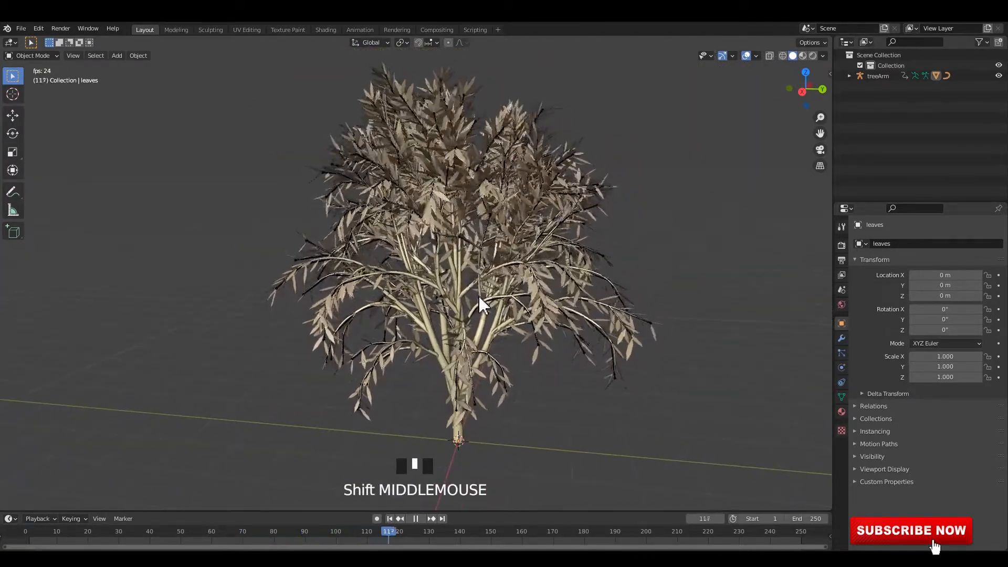
{"action": "key", "text": "space"}
Isolate the tree trunk and branches in local view and return to the full scene
{"action": "left_click", "coordinate": [465, 302]}
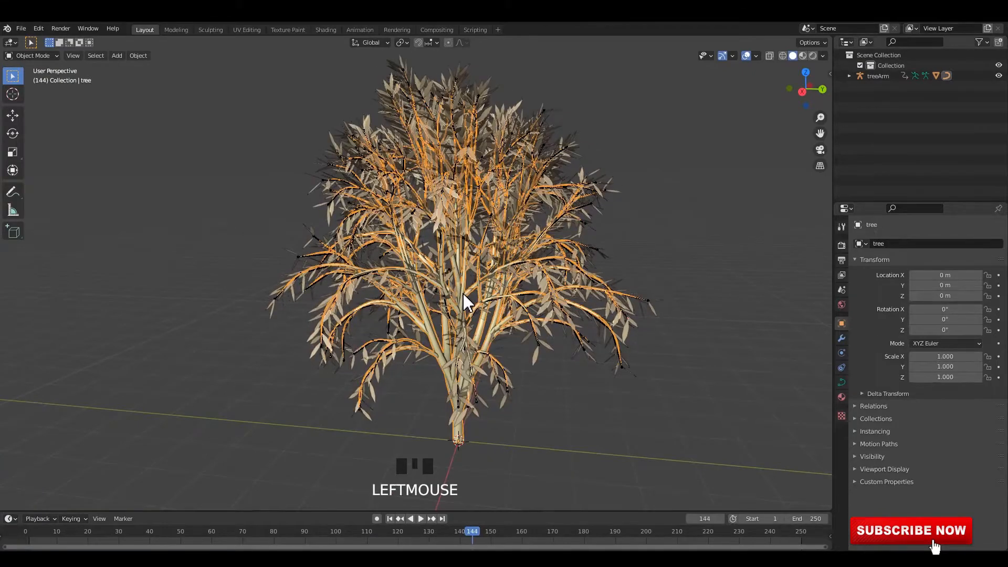
{"action": "key", "text": "slash"}
Isolate the treeArm armature in local view, examine its bones during playback, and return to the full scene
{"action": "key", "text": "slash"}
{"action": "left_click", "coordinate": [420, 326]}
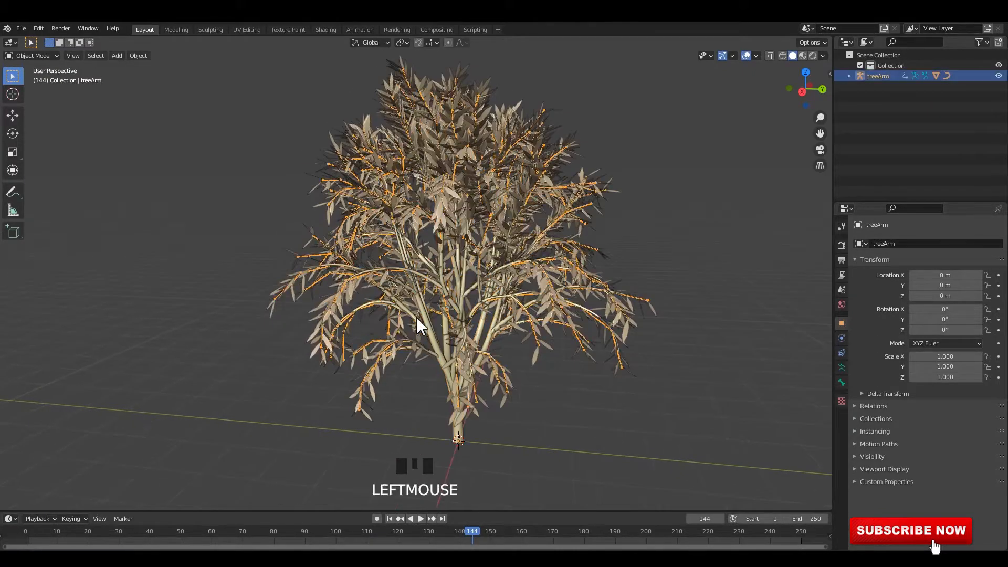
{"action": "key", "text": "slash"}
{"action": "middle_click_drag", "start_coordinate": [456, 315], "coordinate": [470, 320]}
{"action": "left_click", "coordinate": [479, 313]}
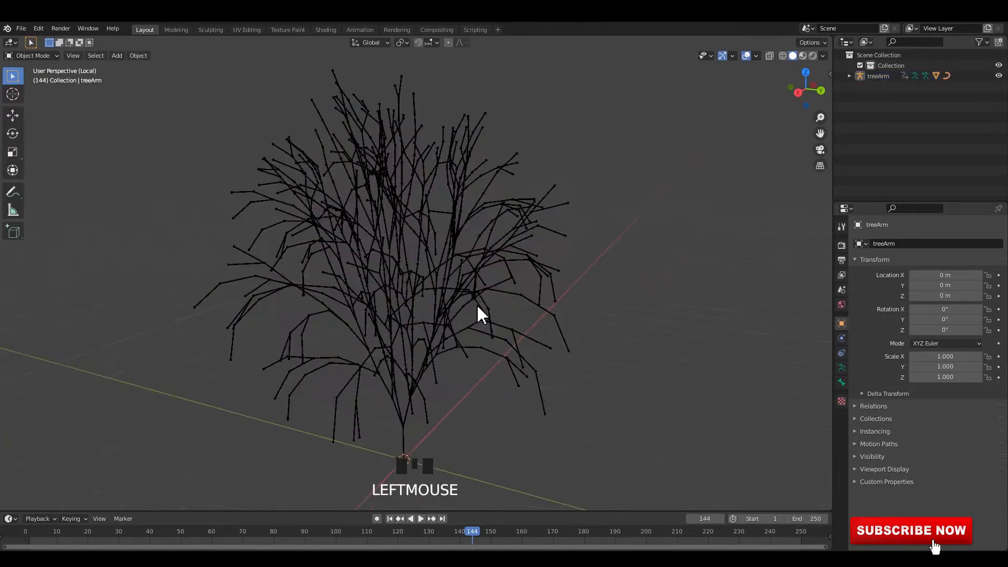
{"action": "key", "text": "space"}
{"action": "scroll", "coordinate": [521, 300], "scroll_direction": "up", "scroll_amount": 3}
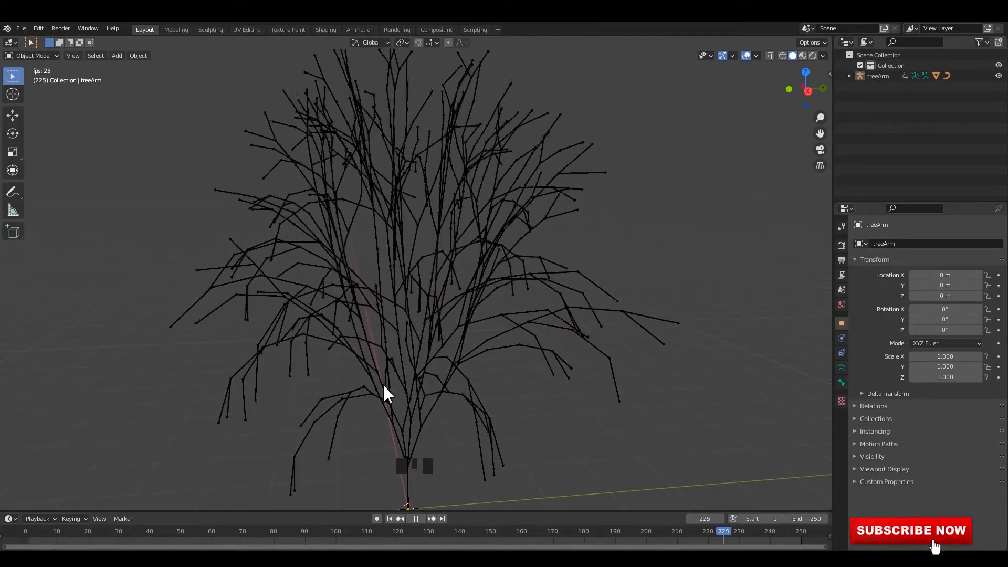
{"action": "mouse_move", "coordinate": [527, 356]}
{"action": "middle_mouse_down"}
{"action": "mouse_move", "coordinate": [522, 315]}
{"action": "mouse_move", "coordinate": [465, 373]}
{"action": "mouse_move", "coordinate": [468, 333]}
{"action": "mouse_move", "coordinate": [502, 306]}
{"action": "mouse_move", "coordinate": [495, 299]}
{"action": "middle_mouse_up"}
{"action": "scroll", "coordinate": [495, 300], "scroll_direction": "up", "scroll_amount": 2}
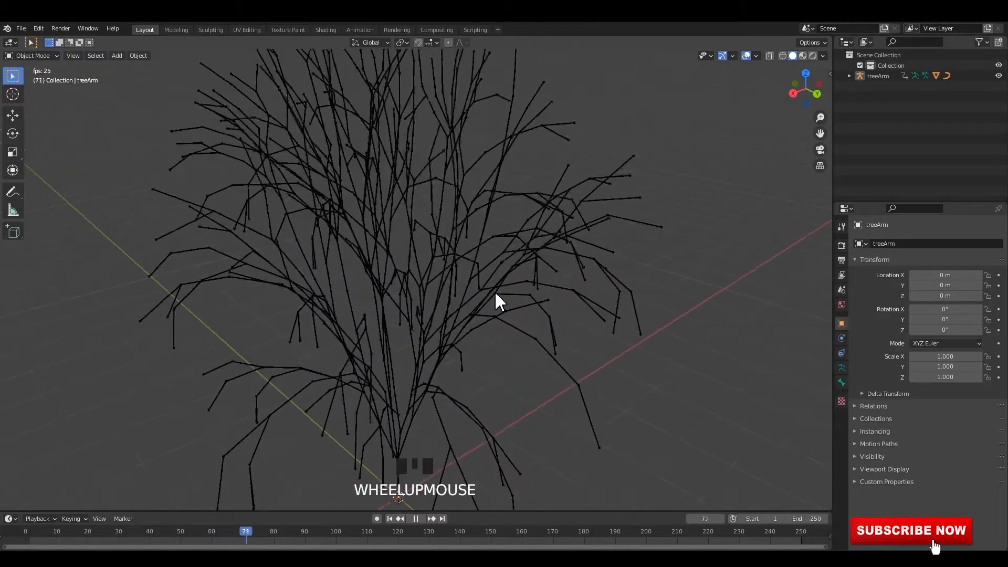
{"action": "key", "text": "slash"}
Switch to the Animation workspace and frame the moving tree up close in the smaller viewport
{"action": "left_click", "coordinate": [684, 329]}
{"action": "middle_click_drag", "start_coordinate": [684, 329], "coordinate": [386, 36]}
{"action": "key", "text": "space"}
{"action": "left_click", "coordinate": [360, 30]}
{"action": "scroll", "coordinate": [165, 210], "scroll_direction": "up", "scroll_amount": 3}
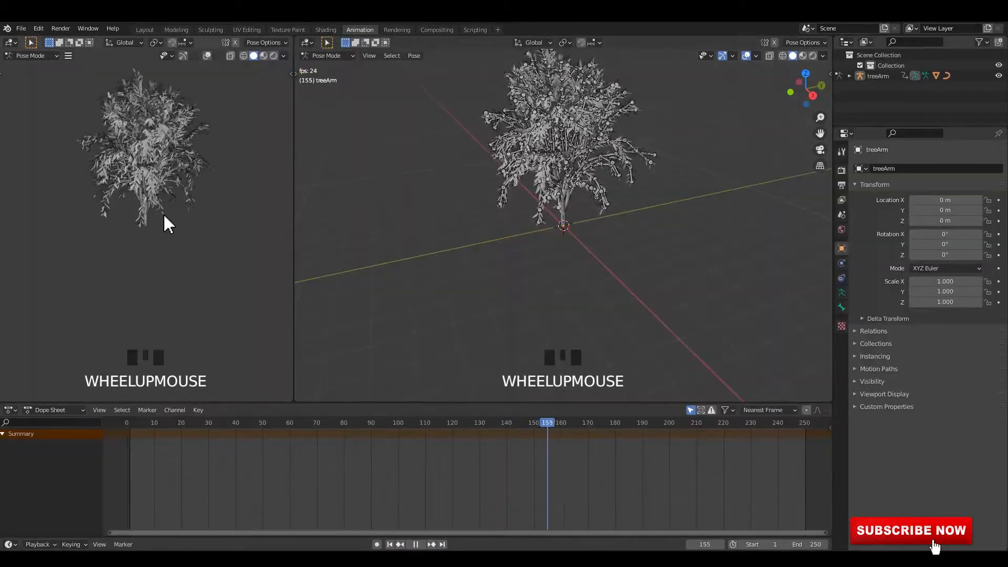
{"action": "middle_click_drag", "start_coordinate": [173, 156], "coordinate": [161, 260], "text": "shift"}
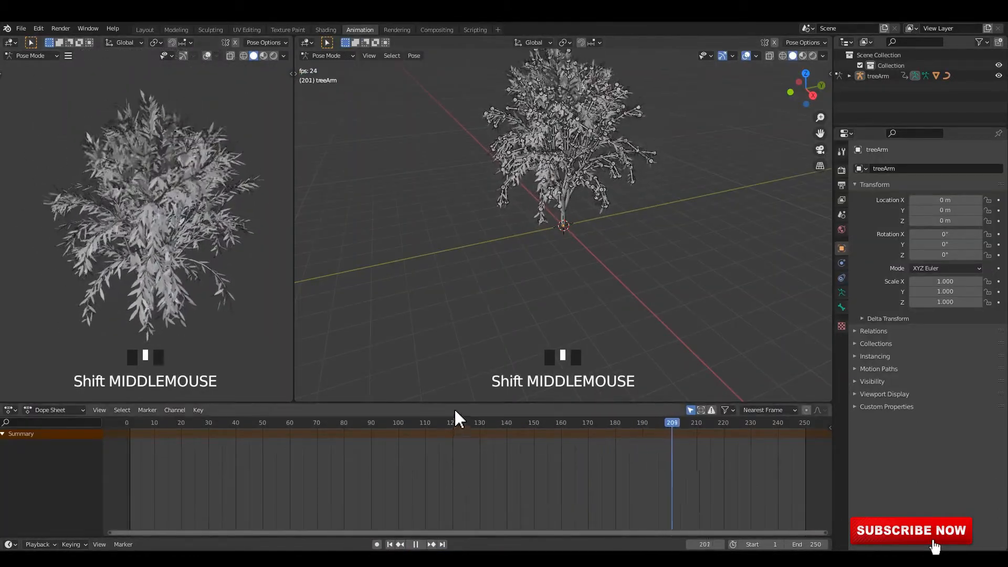
Shrink the Dope Sheet area so both 3D viewports gain height, and frame the tree closely in the larger one
{"action": "left_click_drag", "start_coordinate": [461, 403], "coordinate": [459, 487]}
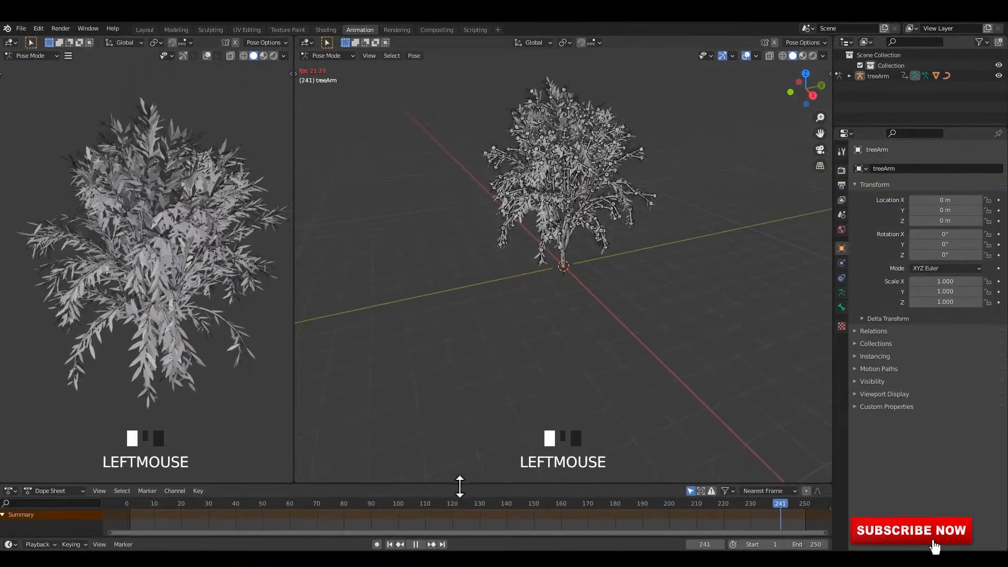
{"action": "scroll", "coordinate": [594, 208], "scroll_direction": "up", "scroll_amount": 2}
{"action": "middle_click_drag", "start_coordinate": [590, 205], "coordinate": [559, 273], "text": "shift"}
{"action": "scroll", "coordinate": [588, 309], "scroll_direction": "up", "scroll_amount": 3}
{"action": "middle_click", "coordinate": [559, 273]}
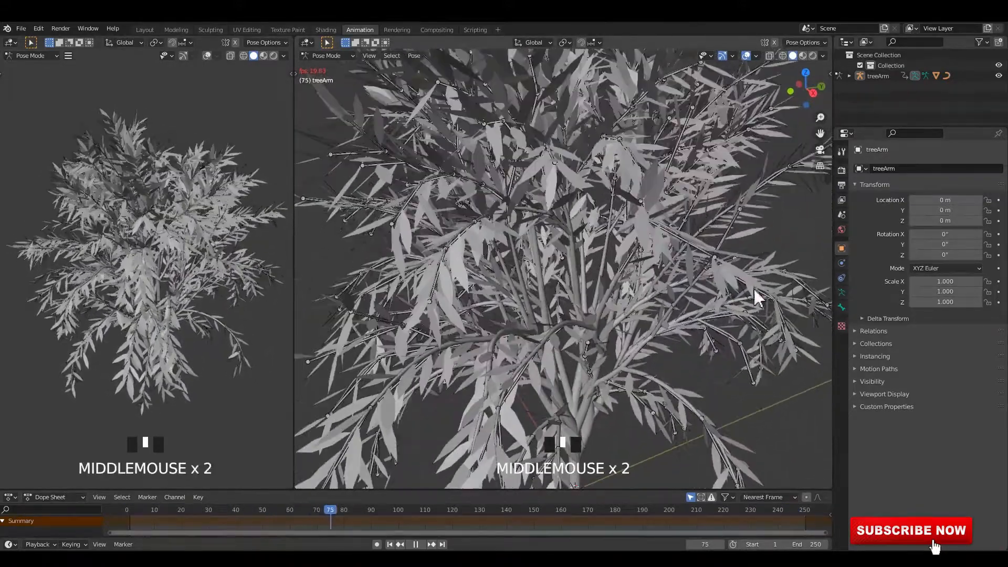
Enable Ambient Occlusion and Bloom for the Eevee render and show the smaller viewport in Material Preview shading
{"action": "left_click", "coordinate": [841, 170]}
{"action": "left_click", "coordinate": [863, 239]}
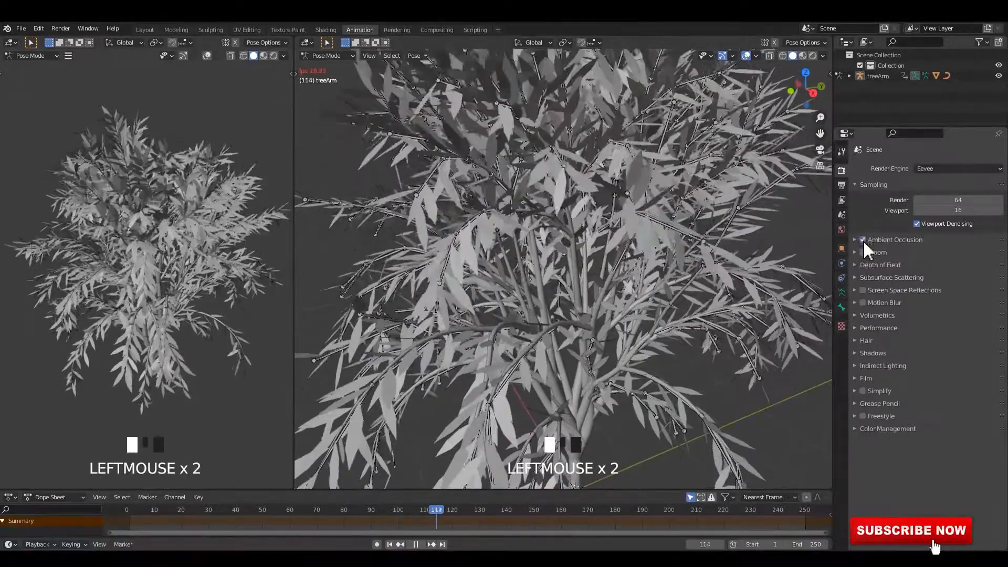
{"action": "left_click", "coordinate": [862, 251]}
{"action": "left_click", "coordinate": [264, 56]}
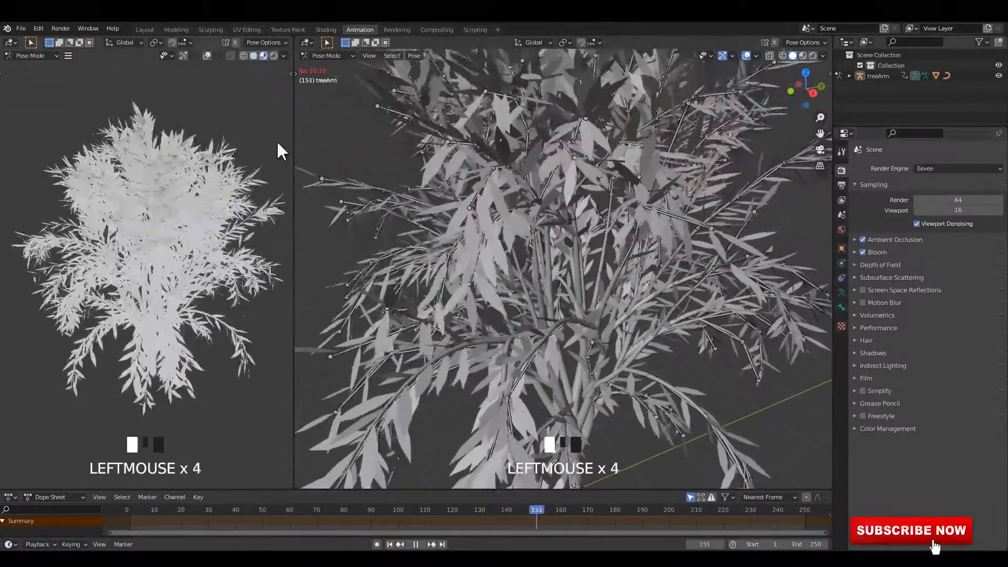
{"action": "scroll", "coordinate": [149, 187], "scroll_direction": "up", "scroll_amount": 2}
{"action": "scroll", "coordinate": [151, 180], "scroll_direction": "down", "scroll_amount": 1}
{"action": "mouse_move", "coordinate": [151, 180]}
{"action": "middle_mouse_down"}
{"action": "mouse_move", "coordinate": [162, 168]}
{"action": "mouse_move", "coordinate": [159, 194]}
{"action": "middle_mouse_up"}
Set the scene's Ambient Occlusion distance to 1 m and enable Screen Space Reflections
{"action": "left_click", "coordinate": [912, 242]}
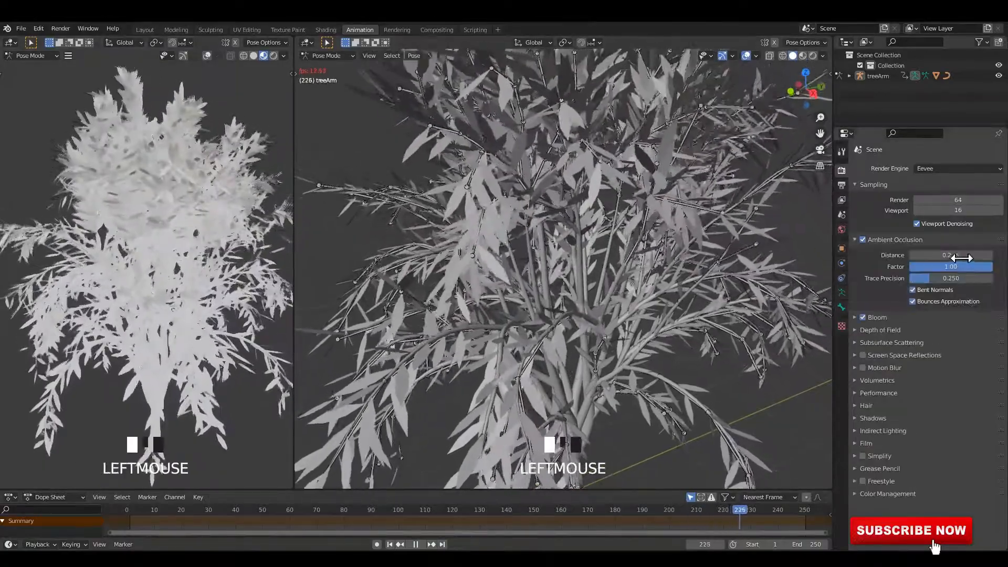
{"action": "left_click", "coordinate": [916, 255]}
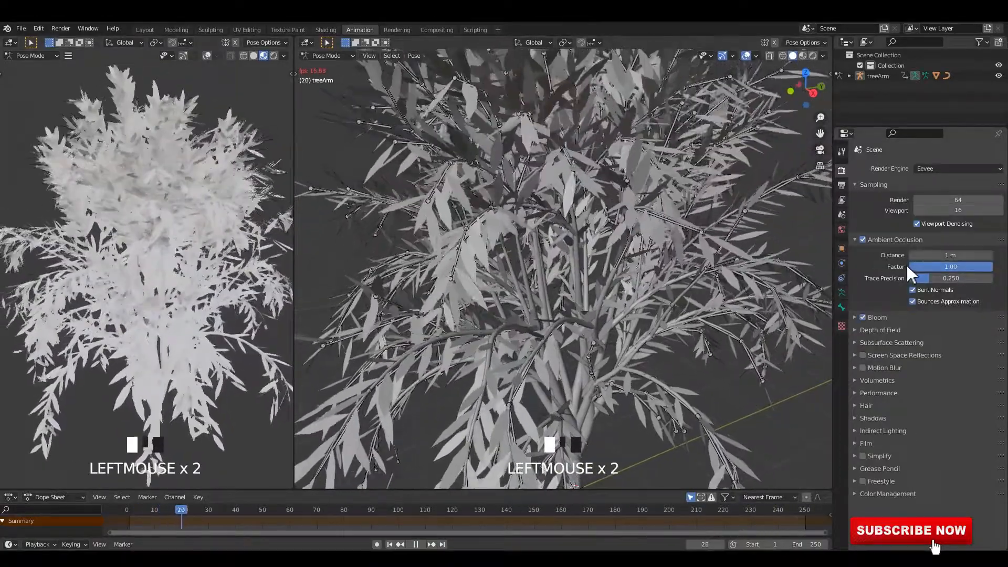
{"action": "left_click", "coordinate": [892, 237]}
{"action": "left_click", "coordinate": [863, 290]}
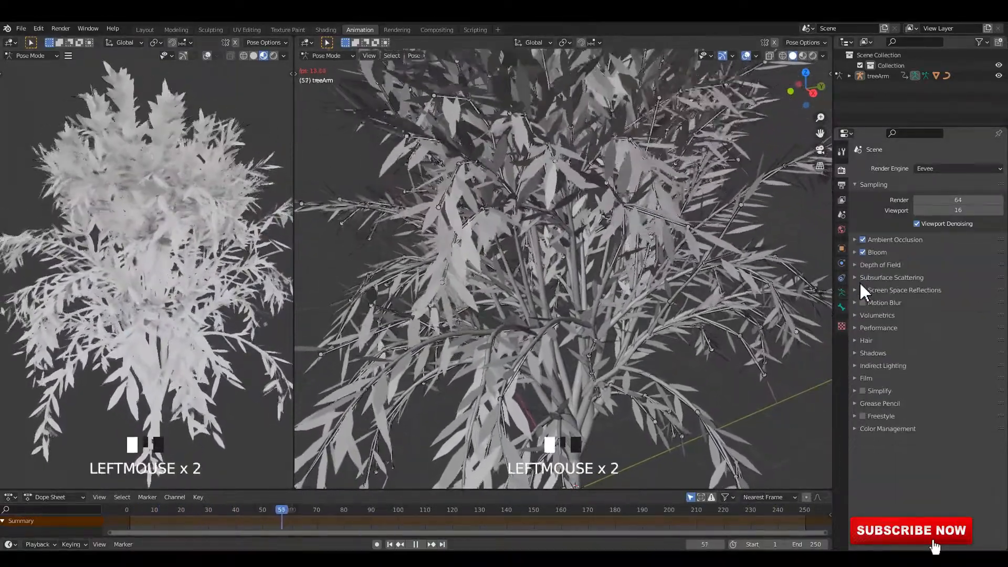
Set the Color Management look to Very High Contrast
{"action": "left_click", "coordinate": [892, 429]}
{"action": "scroll", "coordinate": [944, 472], "scroll_direction": "down", "scroll_amount": 4}
{"action": "left_click", "coordinate": [945, 472]}
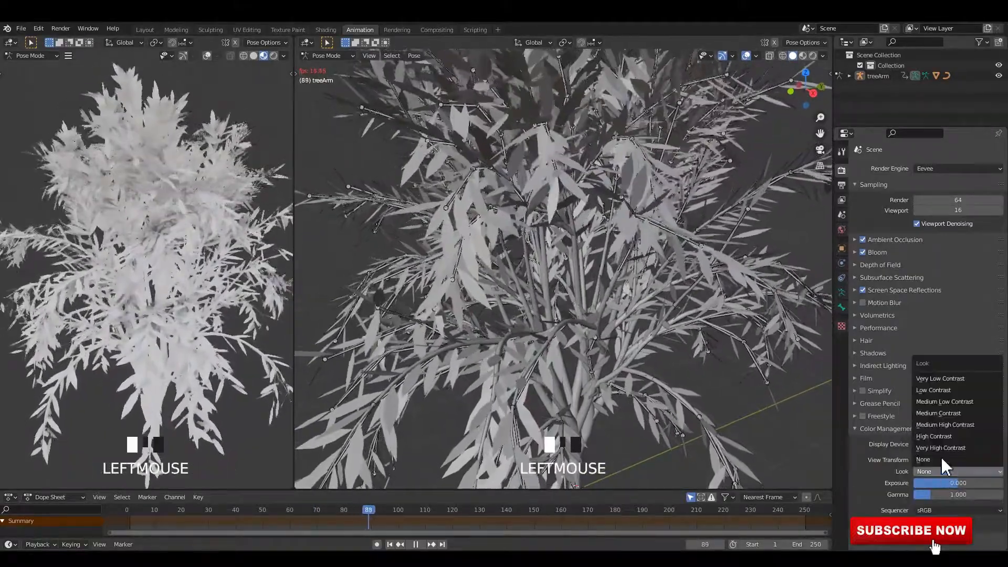
{"action": "left_click", "coordinate": [947, 448]}
{"action": "left_click", "coordinate": [267, 106]}
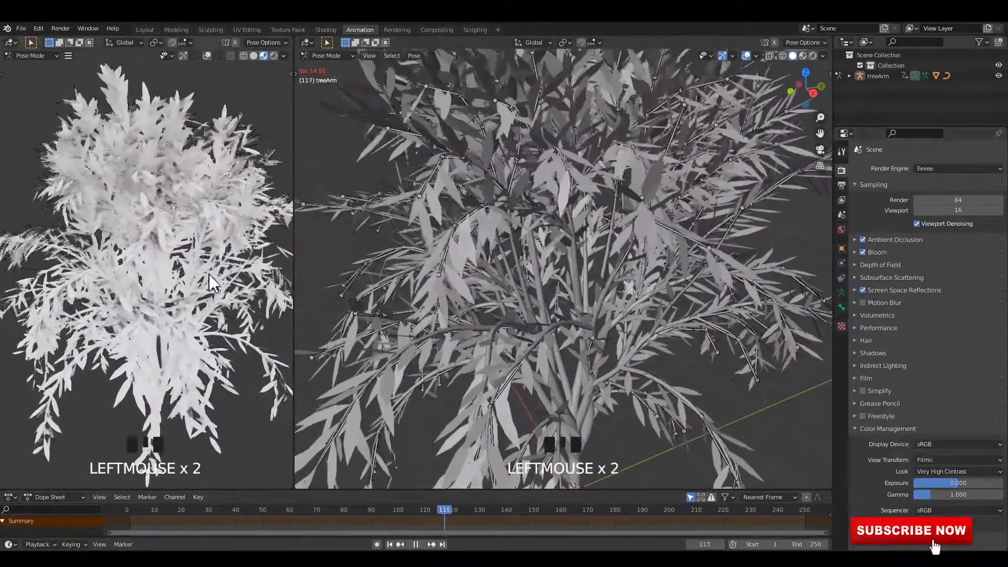
Examine the shaded tree in the smaller viewport from several angles during playback
{"action": "mouse_move", "coordinate": [213, 278]}
{"action": "middle_mouse_down"}
{"action": "mouse_move", "coordinate": [201, 253]}
{"action": "mouse_move", "coordinate": [197, 276]}
{"action": "middle_mouse_up"}
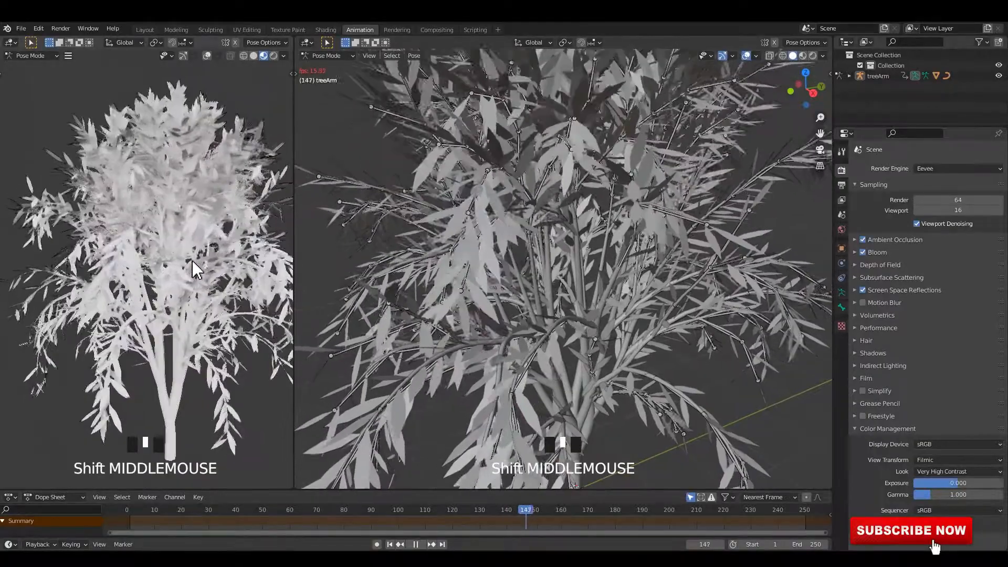
{"action": "left_click", "coordinate": [197, 257]}
{"action": "key", "text": "grave"}
{"action": "left_click", "coordinate": [249, 303]}
{"action": "key", "text": "grave"}
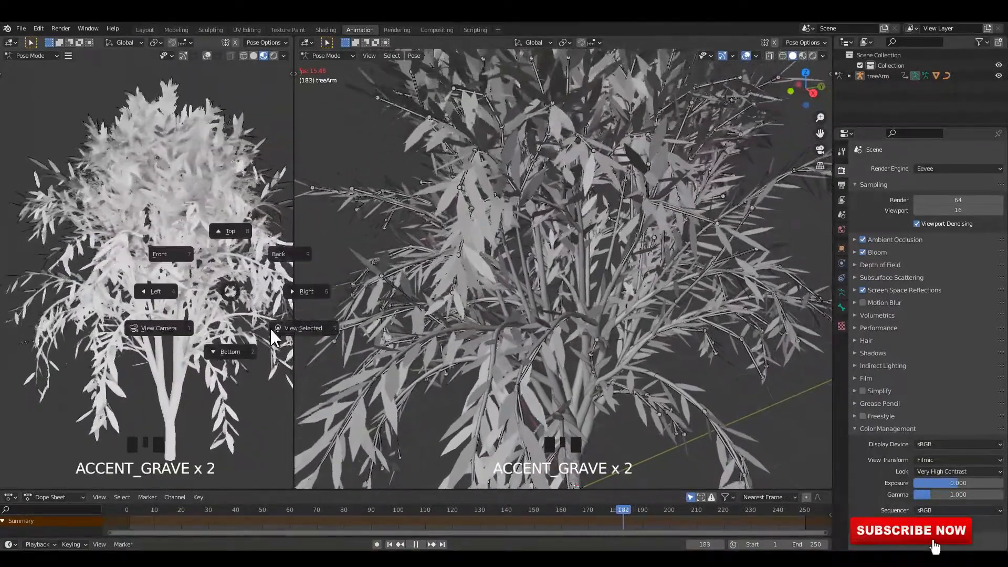
{"action": "left_click", "coordinate": [285, 338]}
{"action": "middle_click_drag", "start_coordinate": [205, 300], "coordinate": [212, 315]}
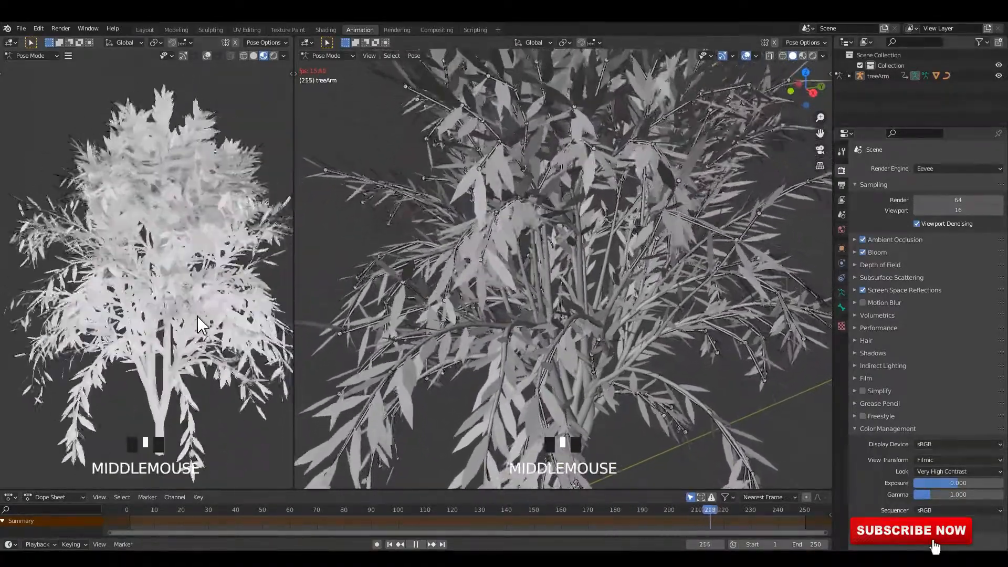
Turn the large viewport into a Shader Editor and hide its sidebar
{"action": "left_click", "coordinate": [309, 55]}
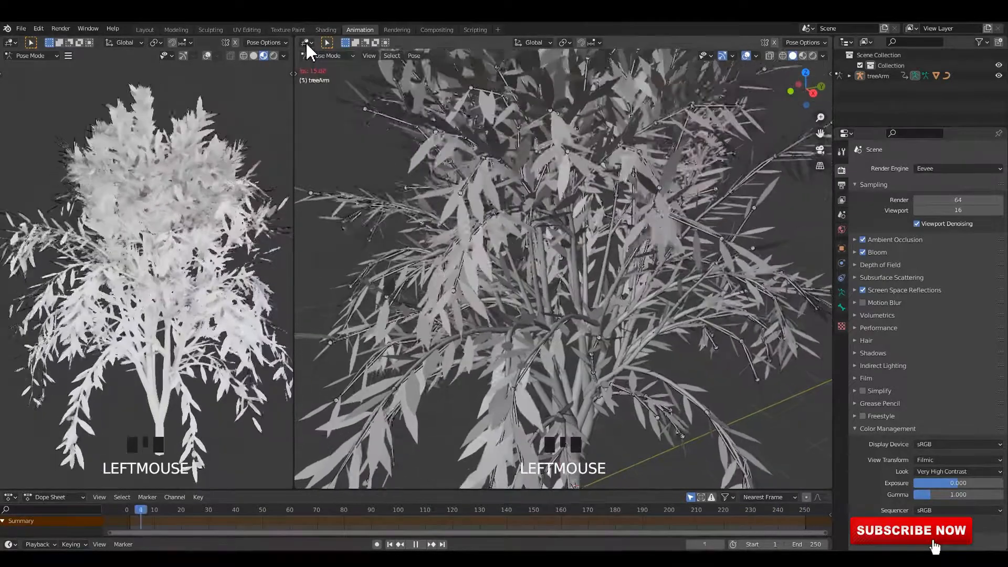
{"action": "left_click", "coordinate": [305, 42]}
{"action": "left_click", "coordinate": [331, 163]}
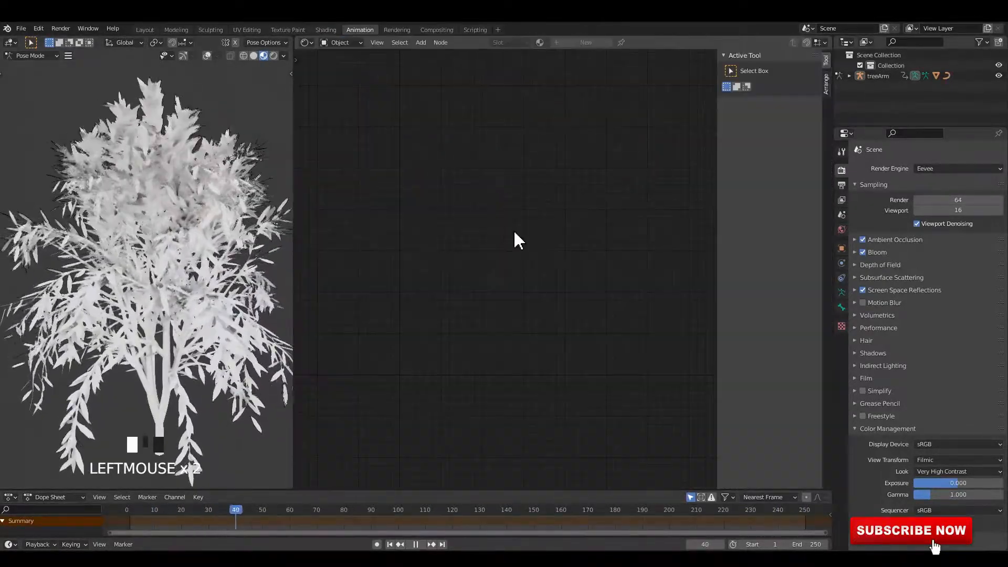
{"action": "key", "text": "space"}
{"action": "key", "text": "n"}
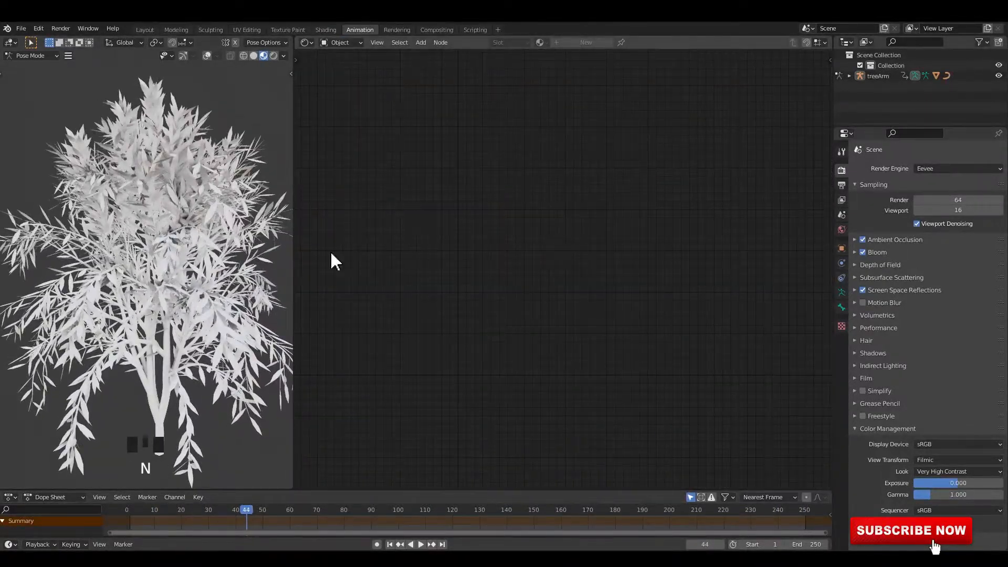
{"action": "middle_click_drag", "start_coordinate": [273, 257], "coordinate": [192, 224]}
{"action": "key", "text": "space"}
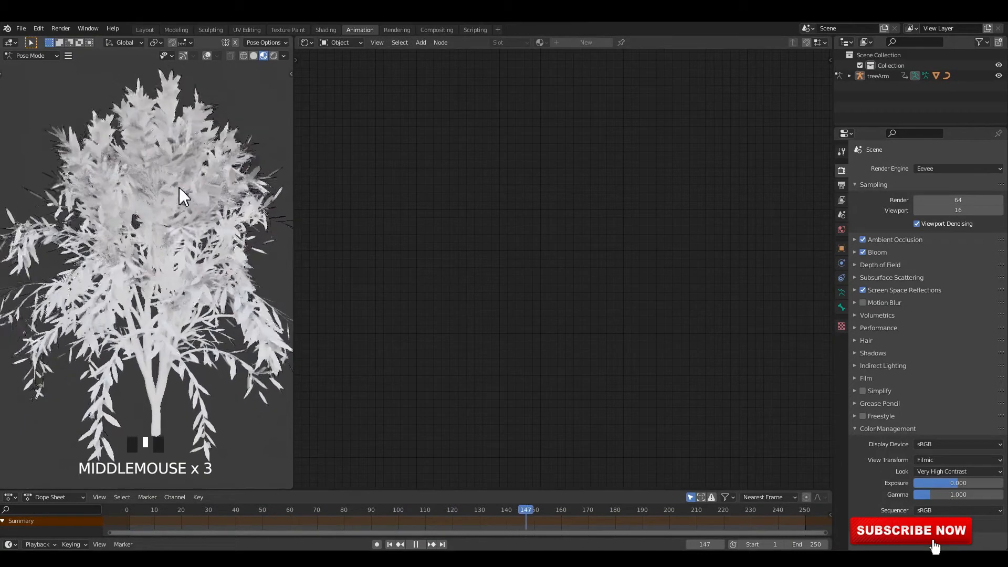
Show the overlays in the small viewport, switch from Pose Mode to Object Mode, and select the tree's leaves
{"action": "left_click", "coordinate": [191, 211]}
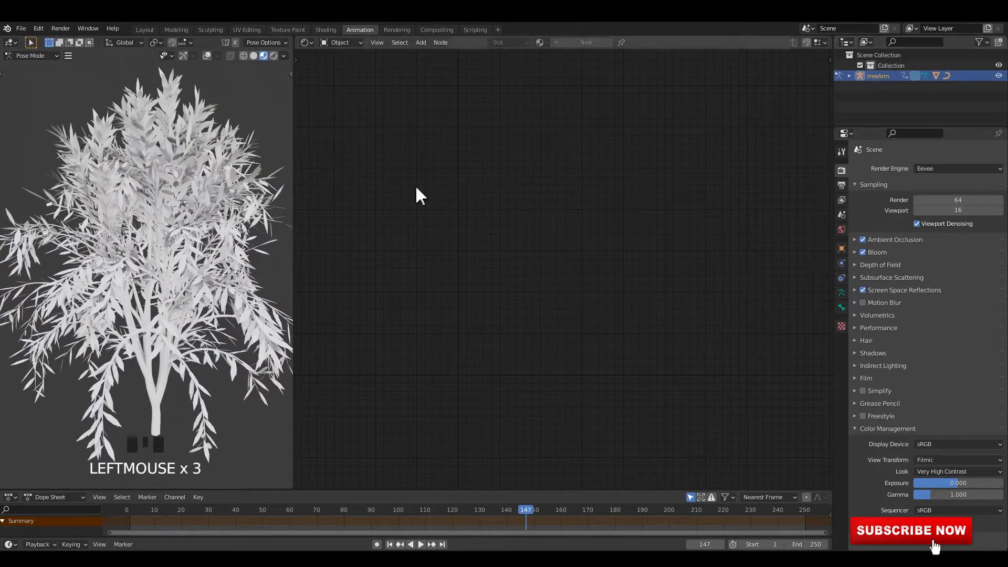
{"action": "left_click", "coordinate": [207, 55]}
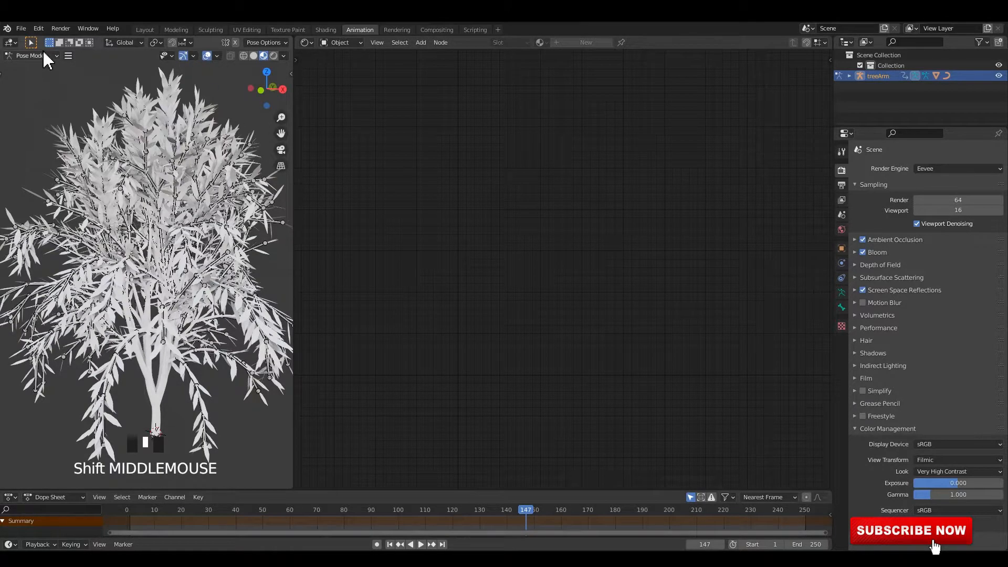
{"action": "left_click", "coordinate": [35, 67]}
{"action": "left_click", "coordinate": [180, 102]}
{"action": "left_click", "coordinate": [175, 99]}
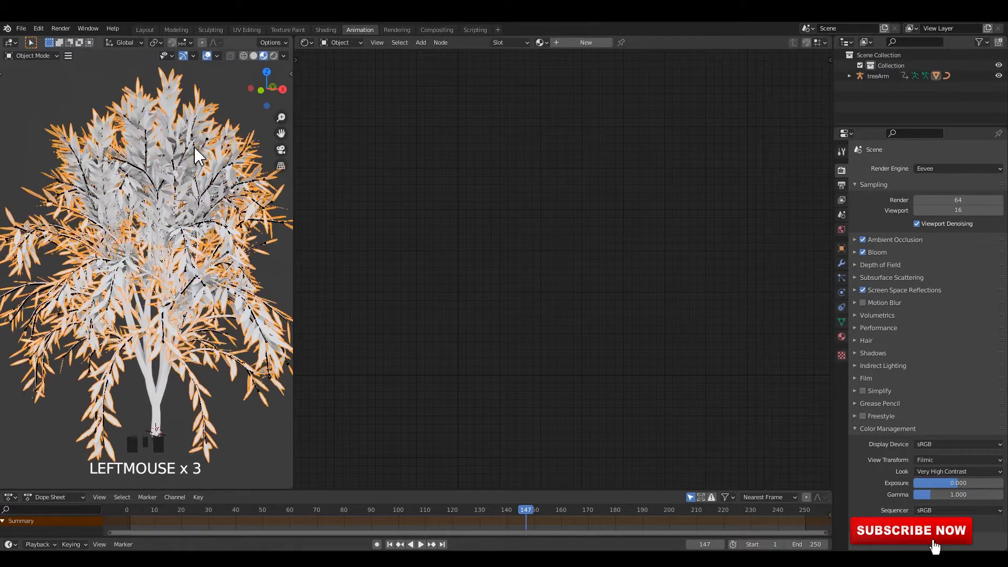
Create a new material for the leaves with a bright green base color (H 0.301, S 0.920, V 0.843)
{"action": "left_click", "coordinate": [583, 42]}
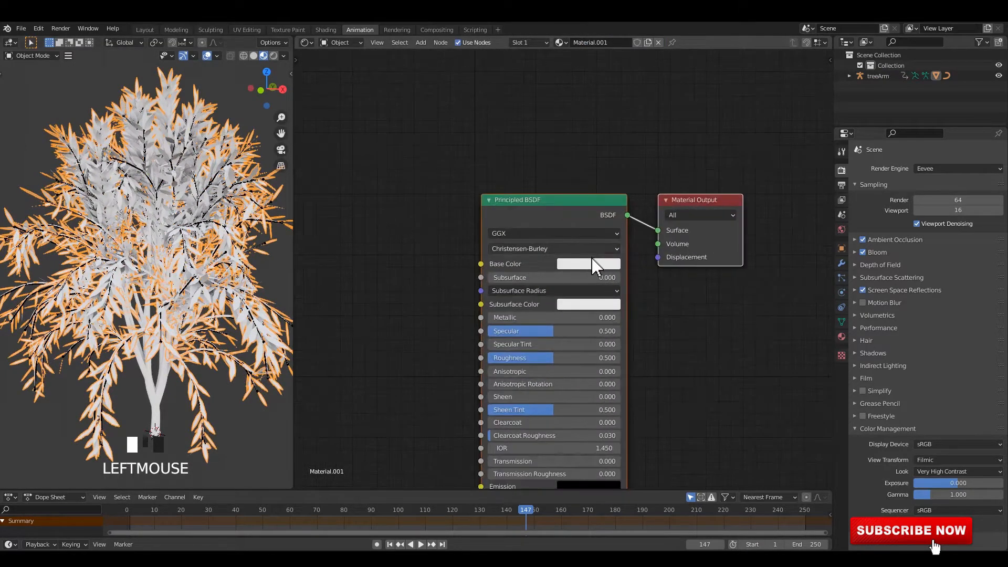
{"action": "left_click", "coordinate": [595, 264]}
{"action": "left_click_drag", "start_coordinate": [616, 128], "coordinate": [569, 118]}
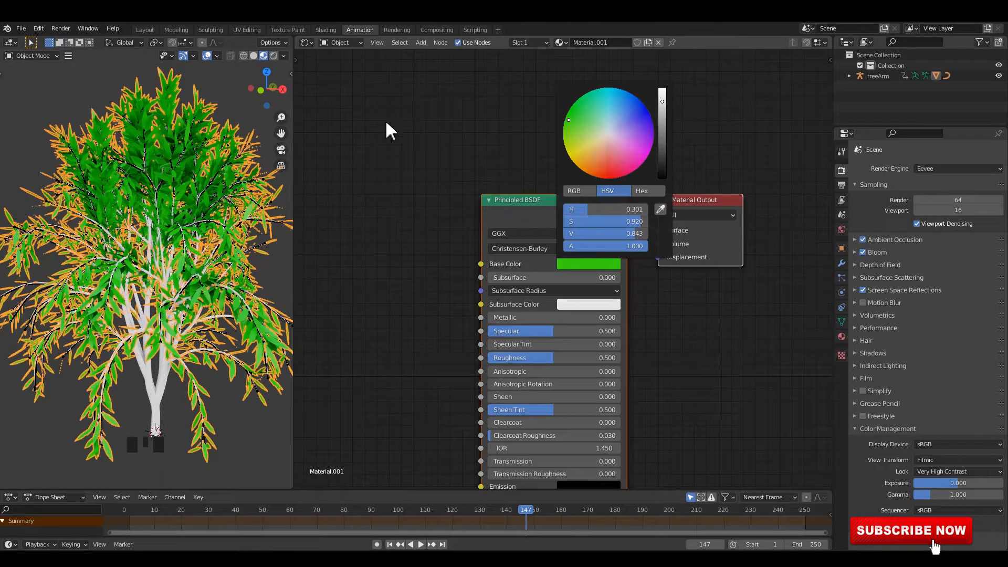
Add an Ambient Occlusion node to the leaf material and place it before the Principled BSDF
{"action": "middle_click_drag", "start_coordinate": [365, 208], "coordinate": [443, 155]}
{"action": "scroll", "coordinate": [443, 155], "scroll_direction": "up", "scroll_amount": 1}
{"action": "key", "text": "shift+a"}
{"action": "left_click", "coordinate": [473, 160]}
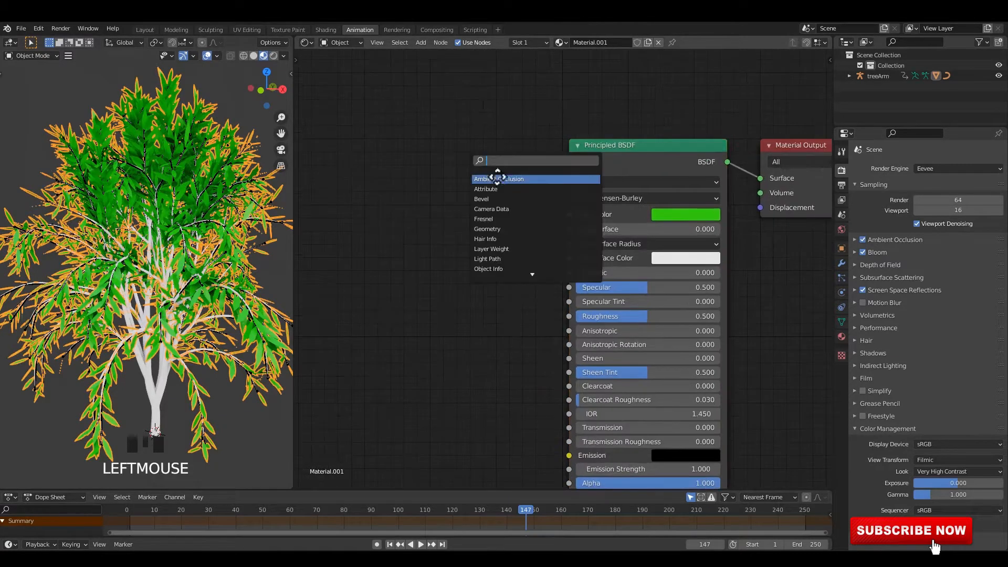
{"action": "left_click", "coordinate": [495, 176]}
{"action": "left_click", "coordinate": [436, 174]}
{"action": "middle_click_drag", "start_coordinate": [372, 175], "coordinate": [476, 187]}
{"action": "left_click_drag", "start_coordinate": [475, 192], "coordinate": [414, 197]}
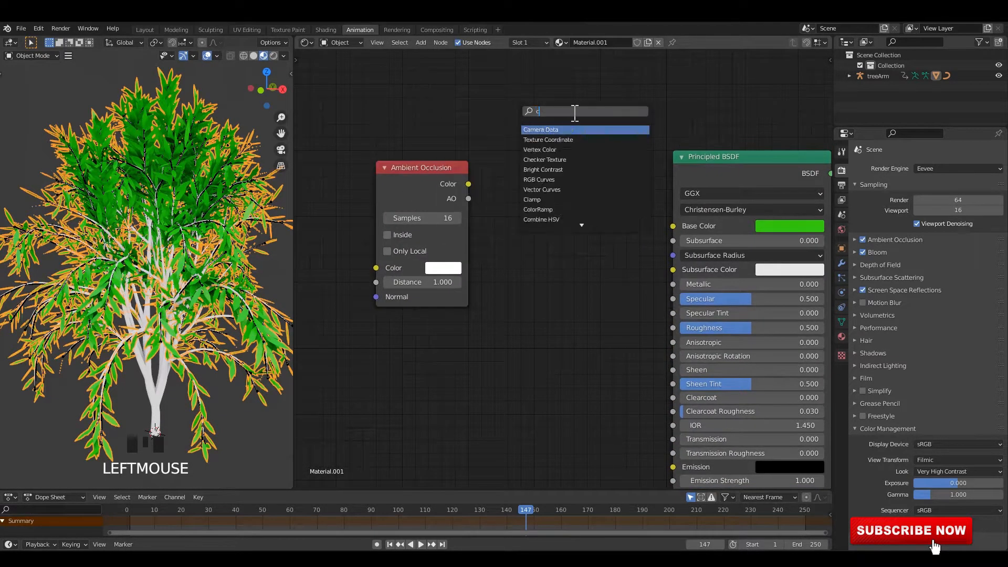
Add a ColorRamp node and link the Ambient Occlusion color through it into the Principled BSDF's Base Color
{"action": "key", "text": "Delete"}
{"action": "middle_click_drag", "start_coordinate": [543, 186], "coordinate": [540, 185]}
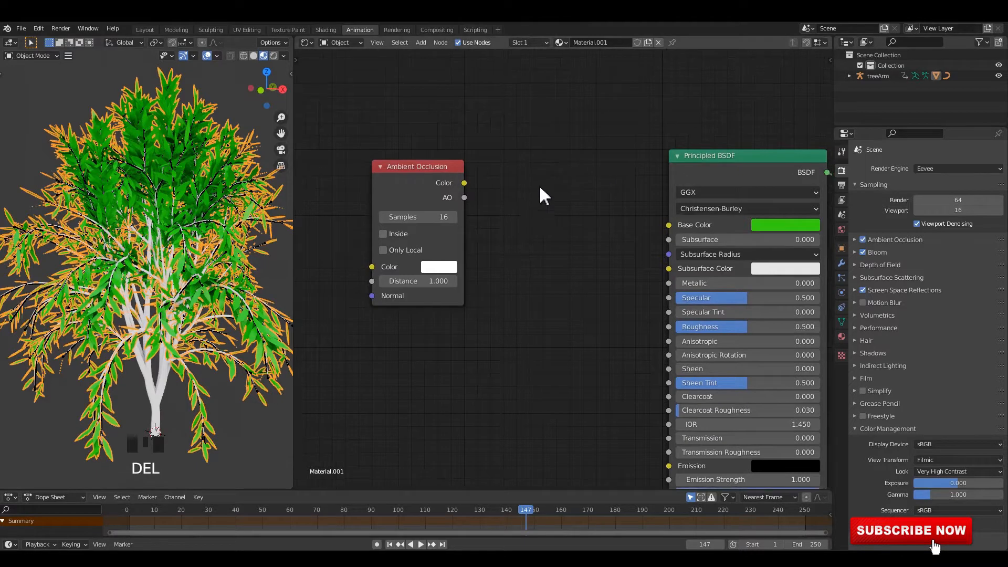
{"action": "key", "text": "shift+a"}
{"action": "left_click", "coordinate": [561, 174]}
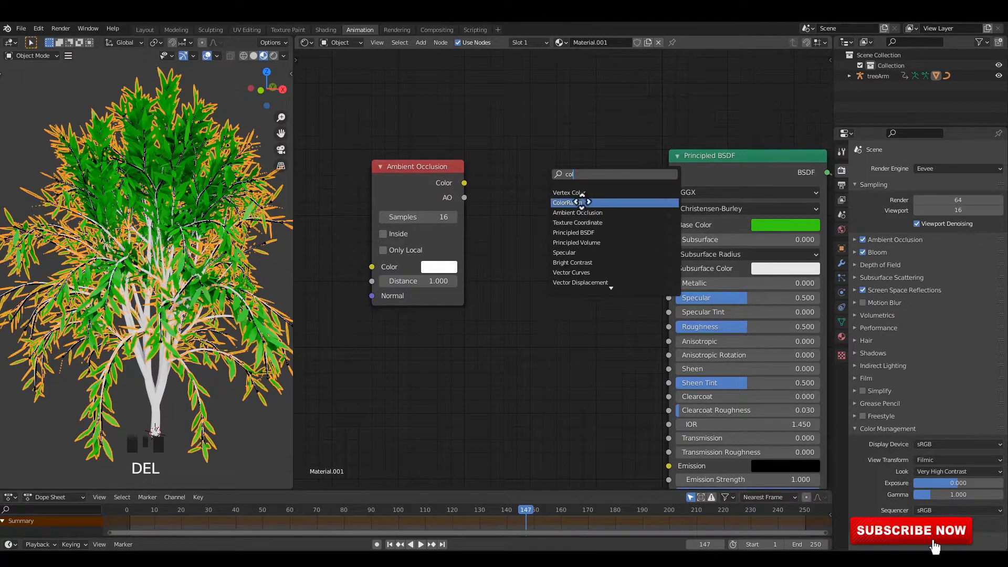
{"action": "left_click", "coordinate": [581, 202]}
{"action": "left_click_drag", "start_coordinate": [392, 185], "coordinate": [358, 186]}
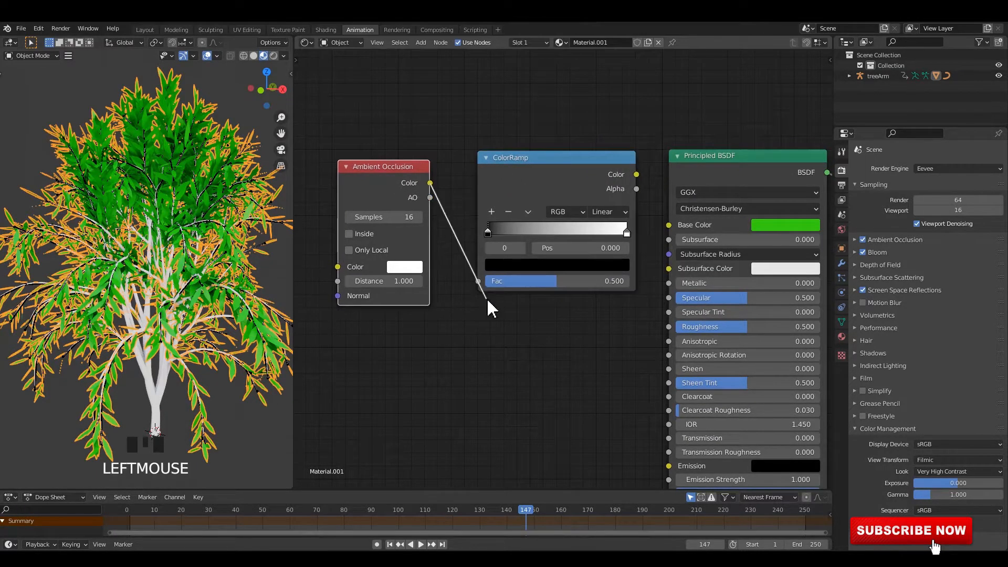
{"action": "left_click_drag", "start_coordinate": [669, 225], "coordinate": [669, 224]}
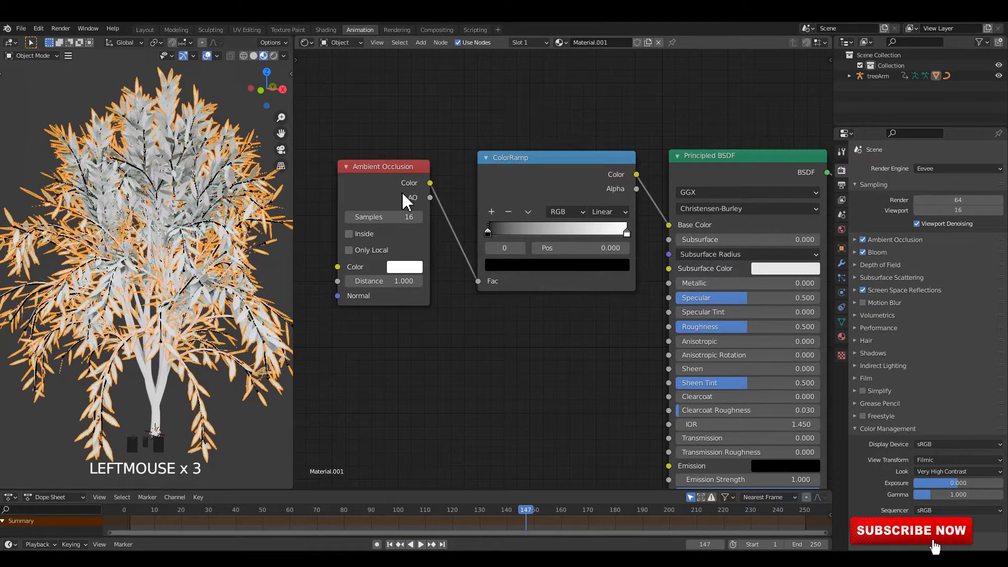
Color the ColorRamp's white stop green (H 0.340, S 1.000, V 1.000) and add a middle stop at position 0.895
{"action": "left_click", "coordinate": [598, 268]}
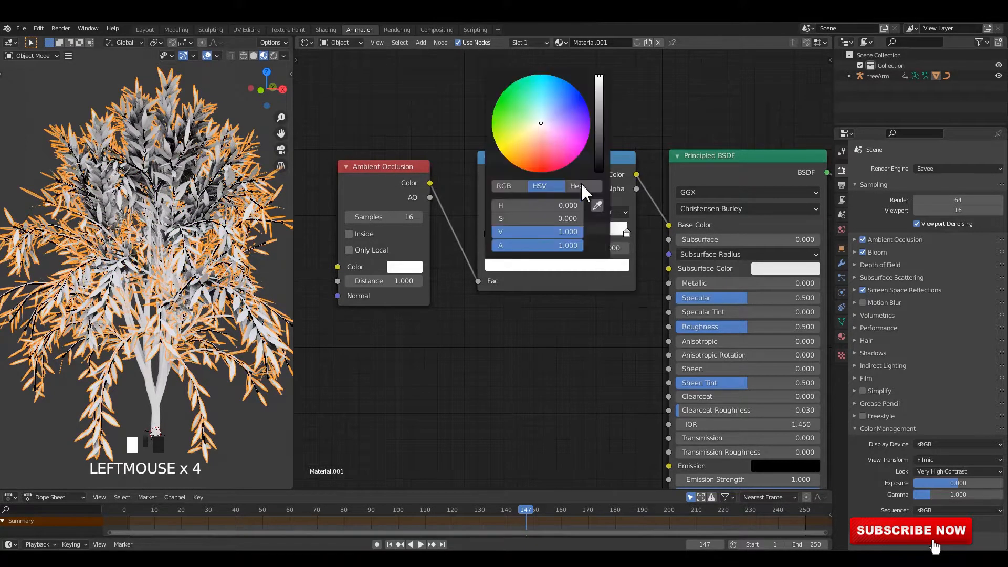
{"action": "left_click_drag", "start_coordinate": [541, 125], "coordinate": [496, 104]}
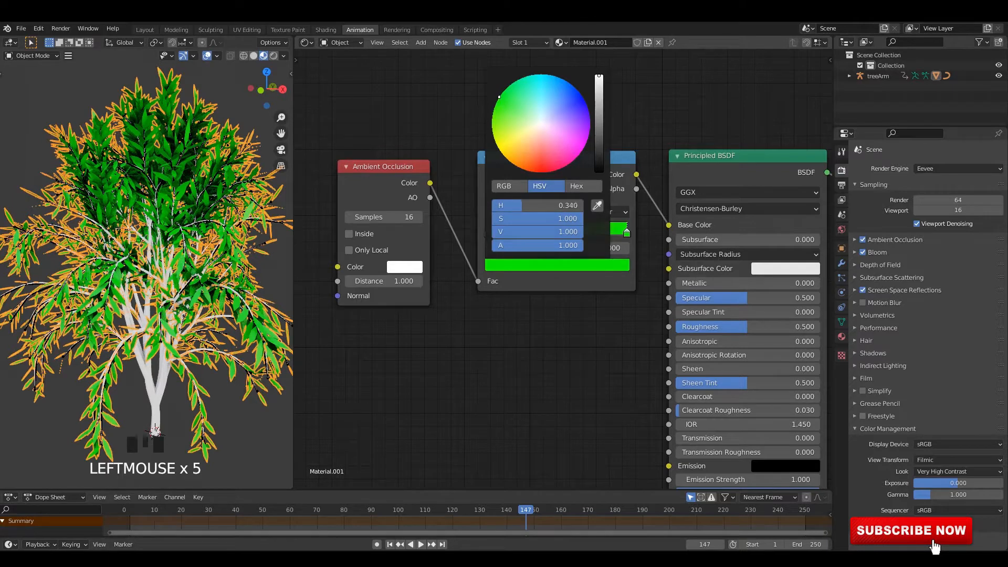
{"action": "left_click", "coordinate": [492, 211]}
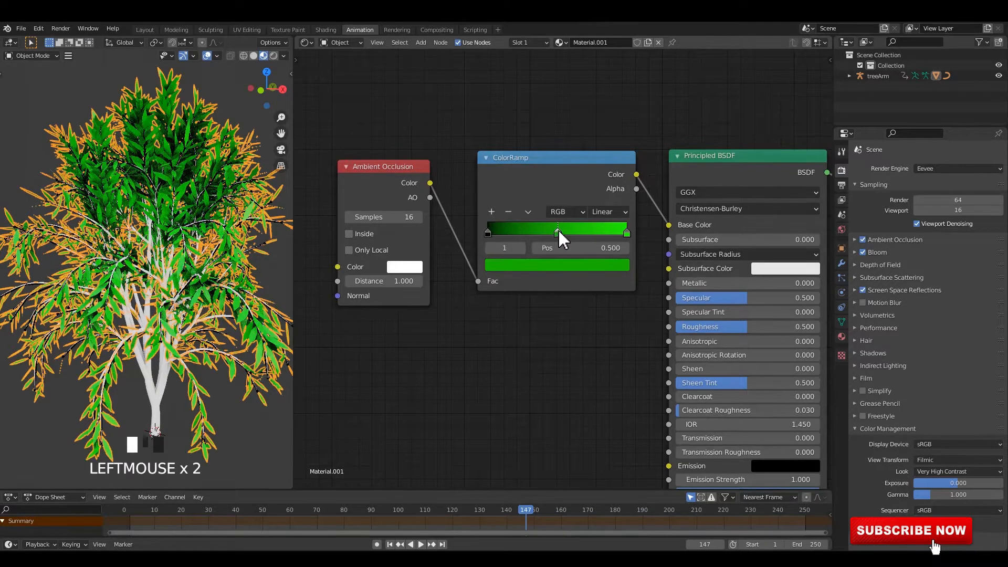
{"action": "left_click_drag", "start_coordinate": [611, 242], "coordinate": [613, 242]}
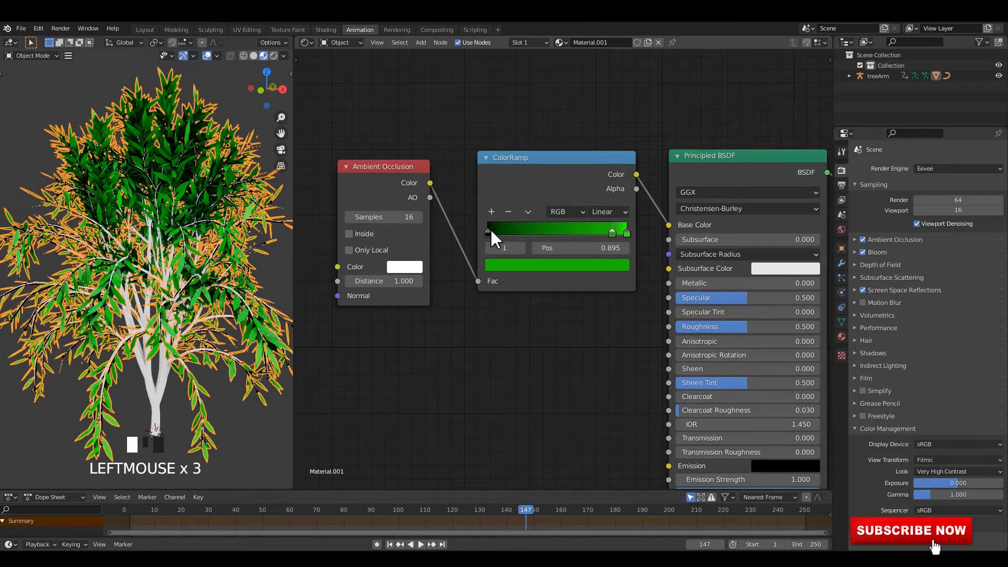
{"action": "left_click", "coordinate": [489, 231]}
Deselect the leaves and set the scene's Ambient Occlusion distance to 0.8 m
{"action": "left_click", "coordinate": [227, 98]}
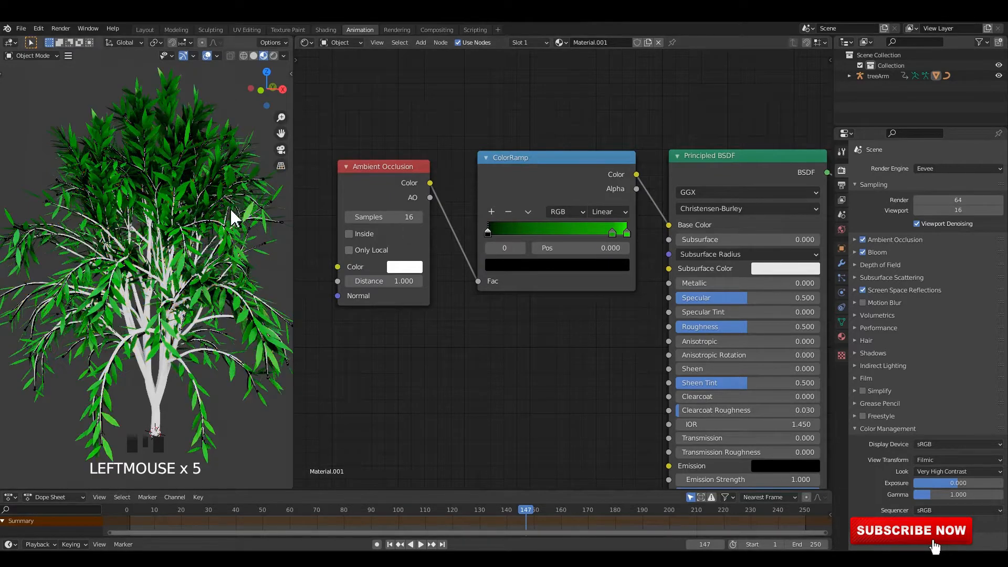
{"action": "middle_click_drag", "start_coordinate": [231, 215], "coordinate": [214, 244]}
{"action": "scroll", "coordinate": [241, 248], "scroll_direction": "up", "scroll_amount": 3}
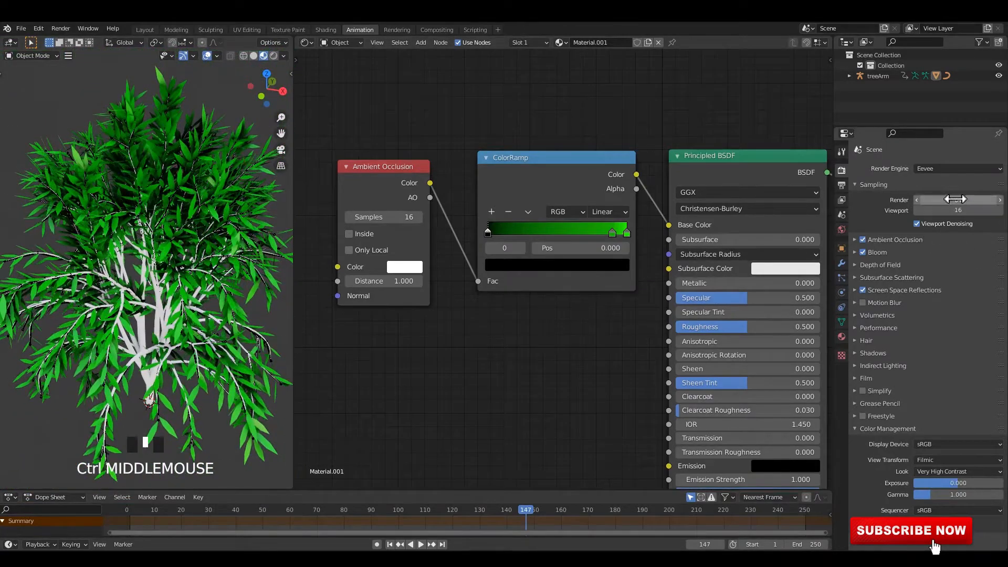
{"action": "left_click", "coordinate": [905, 239]}
{"action": "left_click_drag", "start_coordinate": [952, 255], "coordinate": [955, 254]}
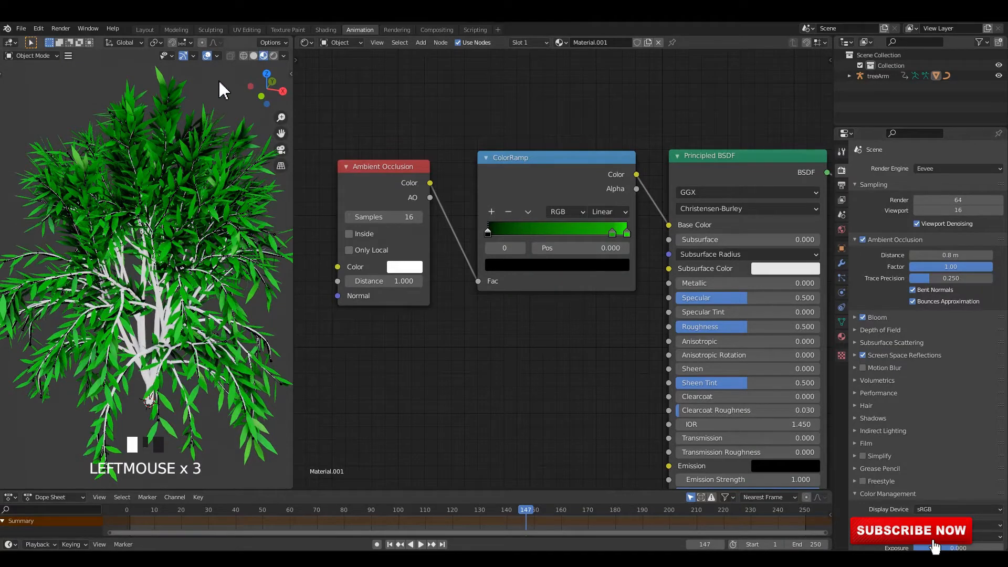
Select the leaves and copy the Ambient Occlusion and ColorRamp nodes from their material
{"action": "mouse_move", "coordinate": [202, 274]}
{"action": "middle_mouse_down"}
{"action": "mouse_move", "coordinate": [190, 243]}
{"action": "mouse_move", "coordinate": [193, 268]}
{"action": "middle_mouse_up"}
{"action": "left_click", "coordinate": [137, 352]}
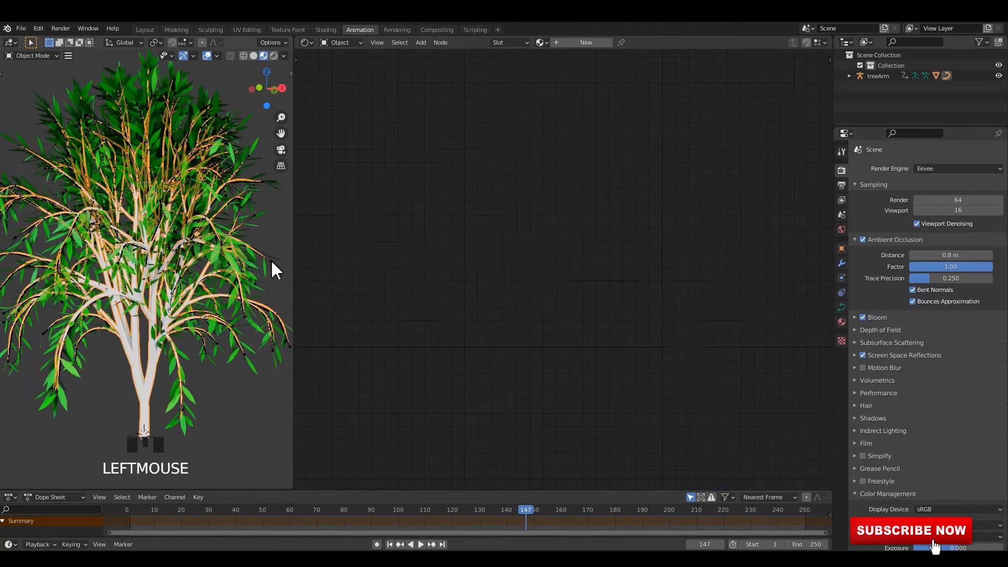
{"action": "left_click", "coordinate": [180, 86]}
{"action": "left_click_drag", "start_coordinate": [386, 129], "coordinate": [547, 204]}
{"action": "left_click_drag", "start_coordinate": [544, 198], "coordinate": [541, 170]}
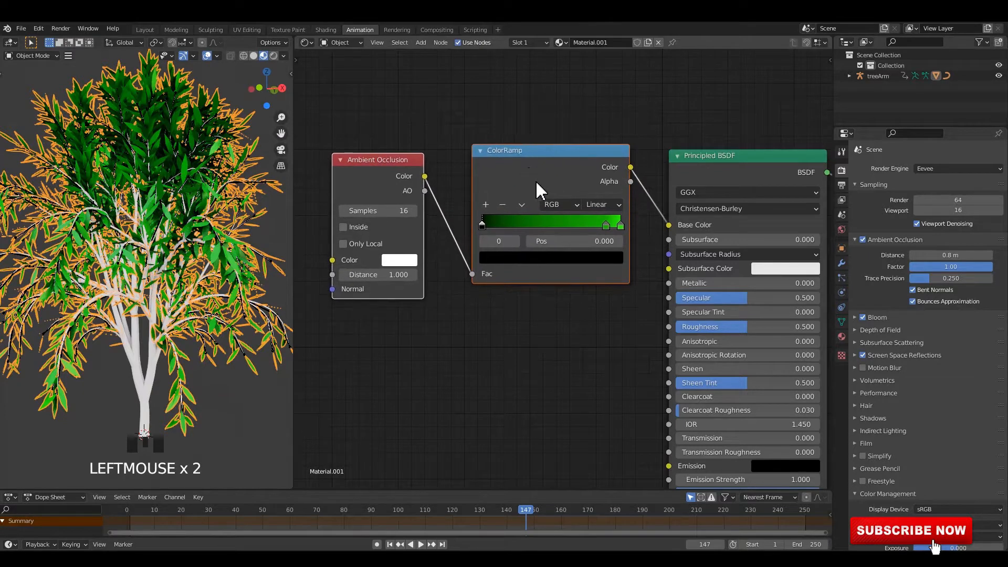
{"action": "right_click", "coordinate": [519, 175]}
{"action": "left_click", "coordinate": [470, 207]}
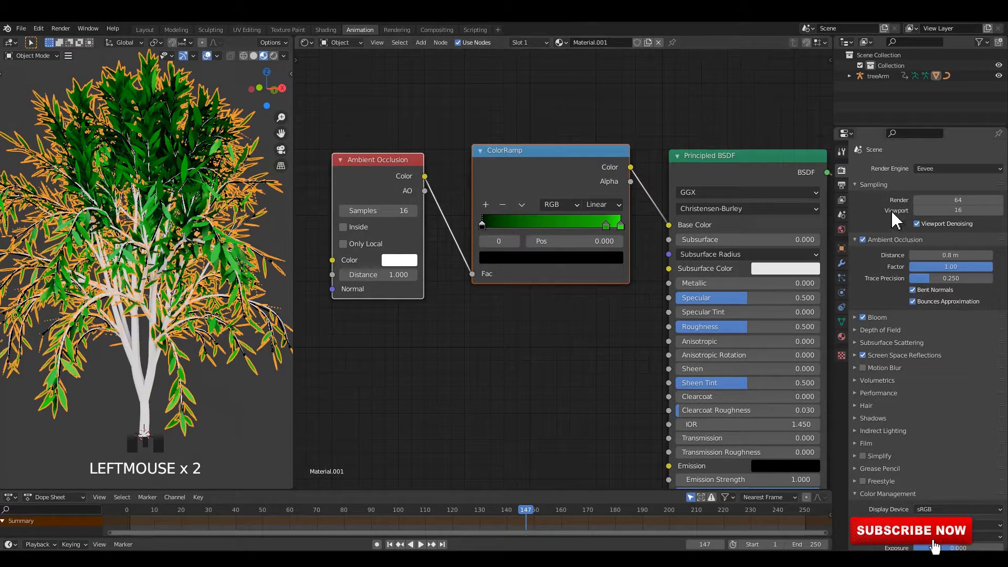
Create a new material on the trunk, paste the copied nodes and link the ColorRamp's Color to the Principled BSDF's Base Color
{"action": "left_click", "coordinate": [138, 360]}
{"action": "left_click", "coordinate": [599, 43]}
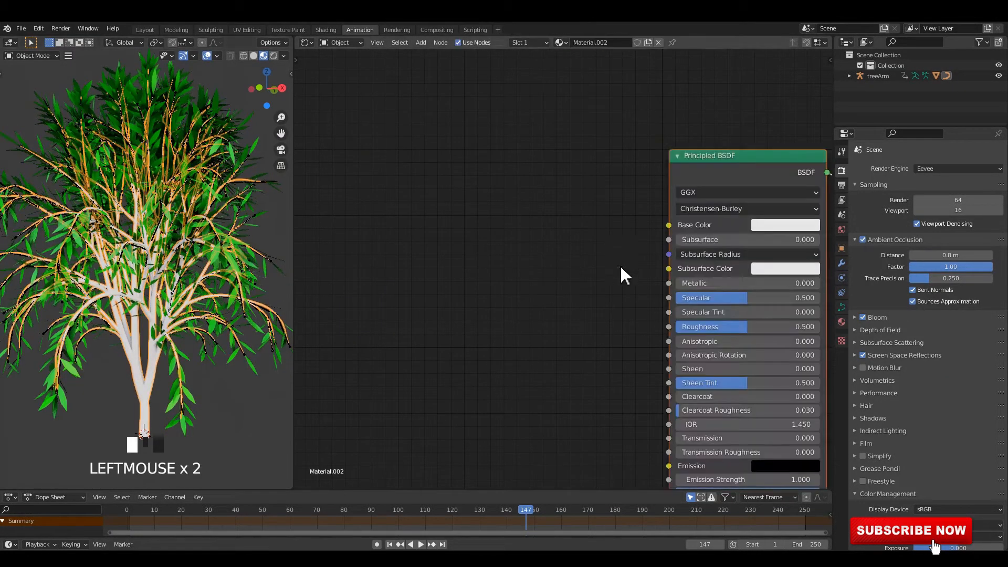
{"action": "key", "text": "ctrl+v"}
{"action": "left_click_drag", "start_coordinate": [684, 245], "coordinate": [675, 226]}
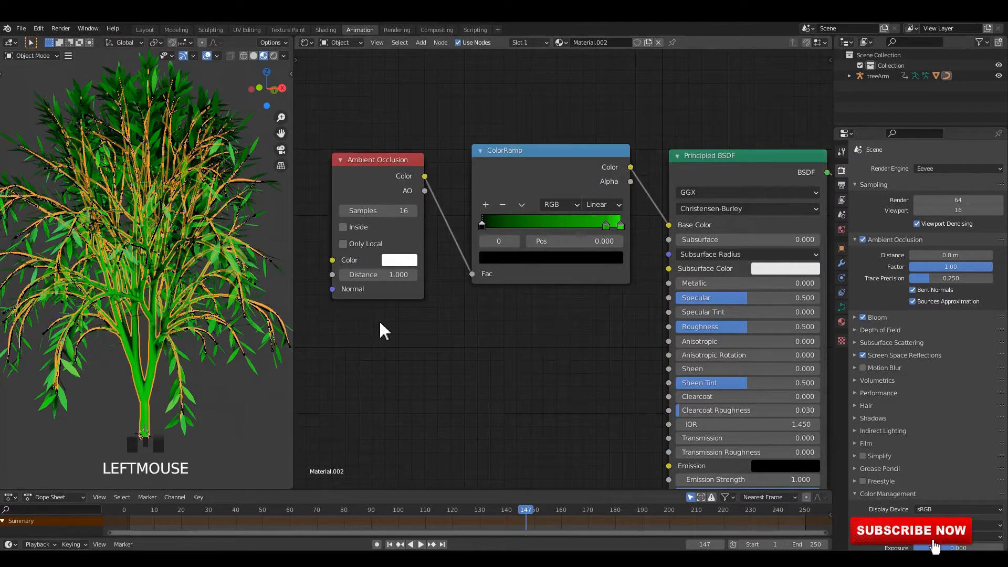
Color the trunk ColorRamp's last stop orange (H 0.046, S 0.981) and delete its green middle stop
{"action": "left_click", "coordinate": [231, 361]}
{"action": "middle_click_drag", "start_coordinate": [231, 361], "coordinate": [157, 237]}
{"action": "scroll", "coordinate": [642, 224], "scroll_direction": "up", "scroll_amount": 3}
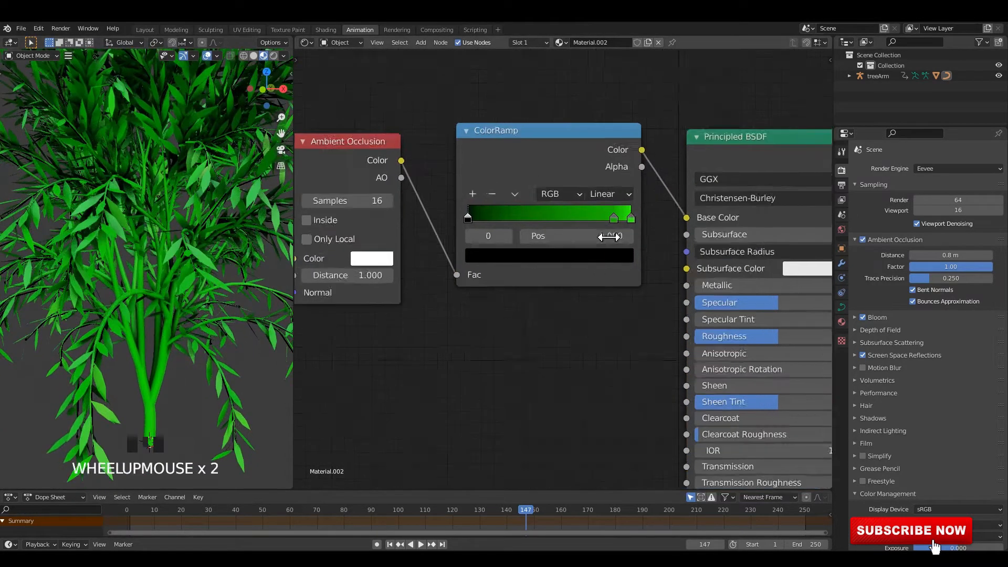
{"action": "left_click", "coordinate": [609, 261]}
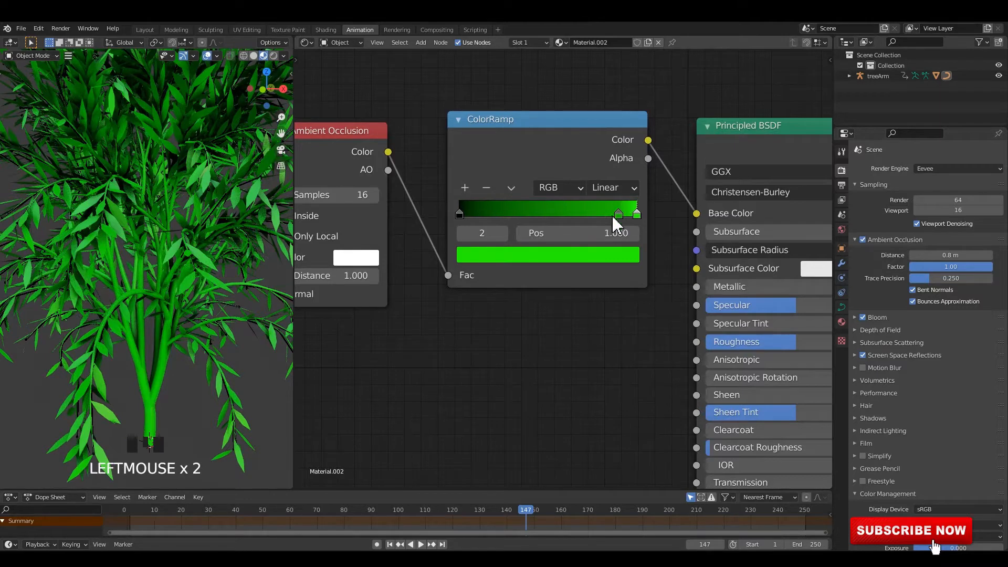
{"action": "left_click", "coordinate": [590, 257]}
{"action": "left_click", "coordinate": [517, 380]}
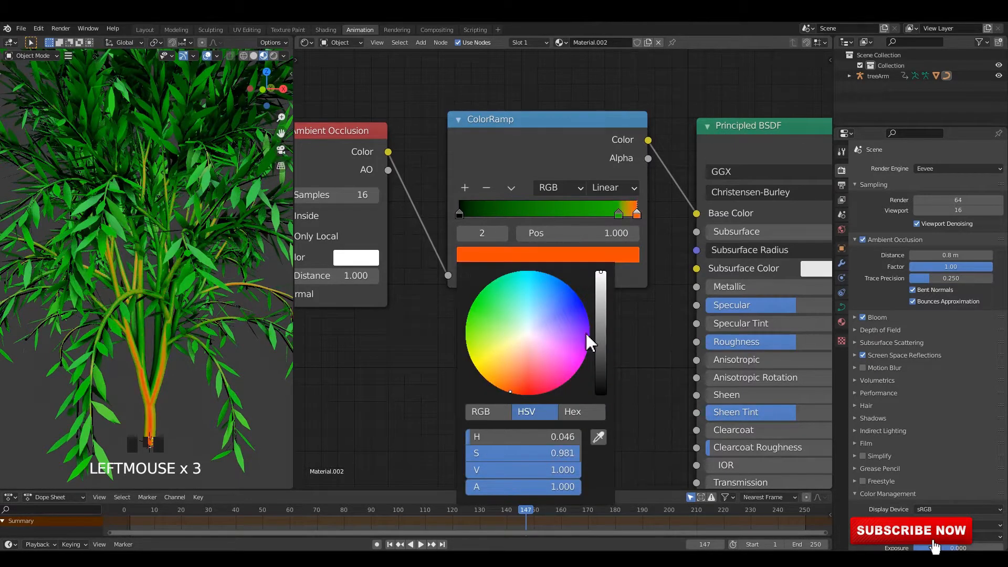
{"action": "left_click", "coordinate": [602, 294]}
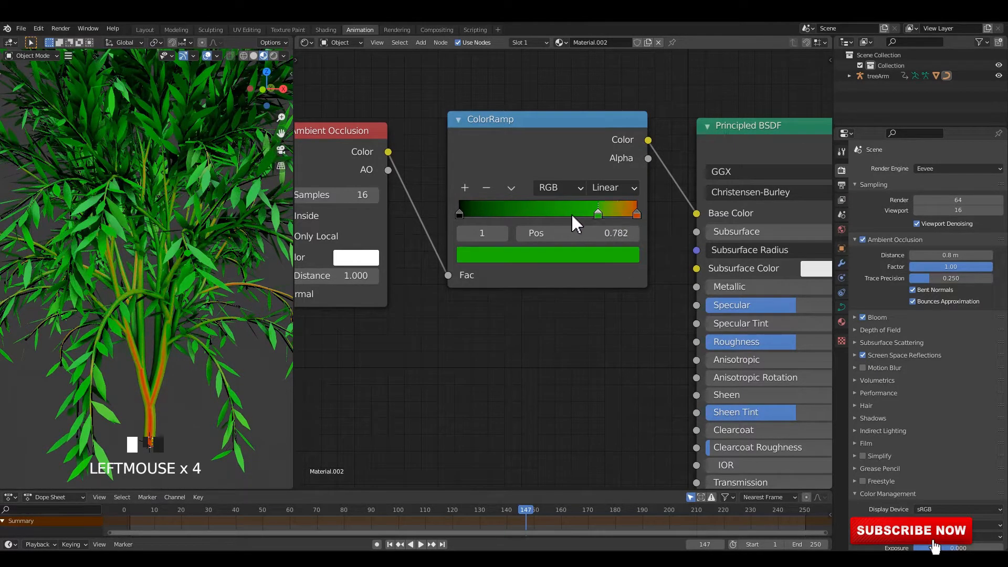
{"action": "left_click", "coordinate": [486, 187]}
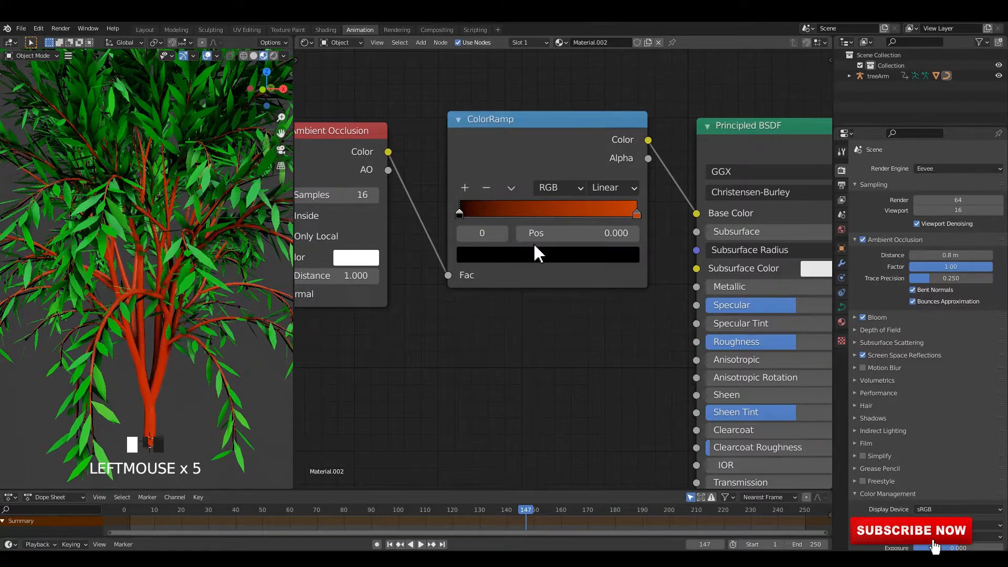
Recolor the trunk ColorRamp's last stop to a darker brown-orange with H 0.115 and S 1.000
{"action": "left_click", "coordinate": [636, 214]}
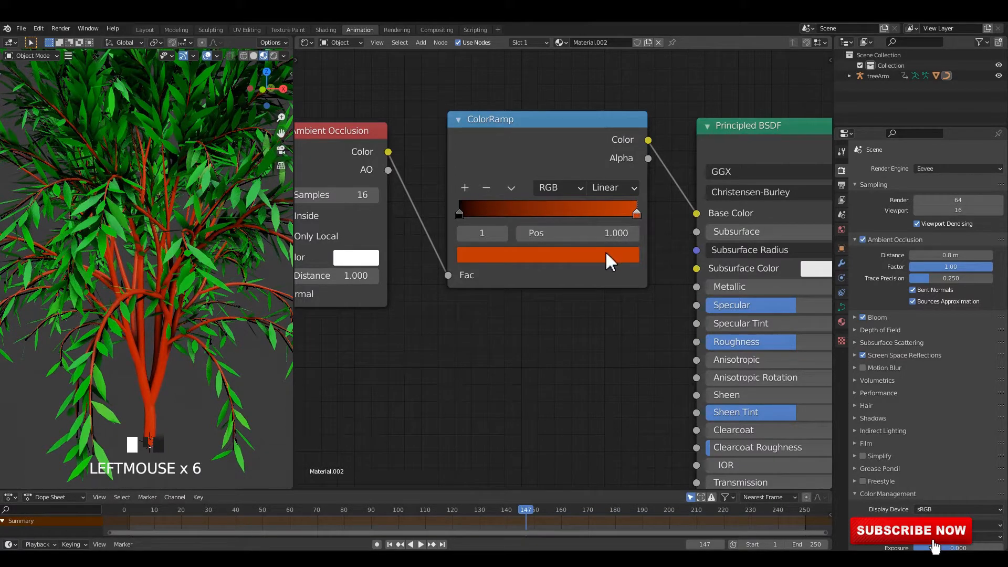
{"action": "left_click", "coordinate": [606, 252]}
{"action": "left_click", "coordinate": [498, 381]}
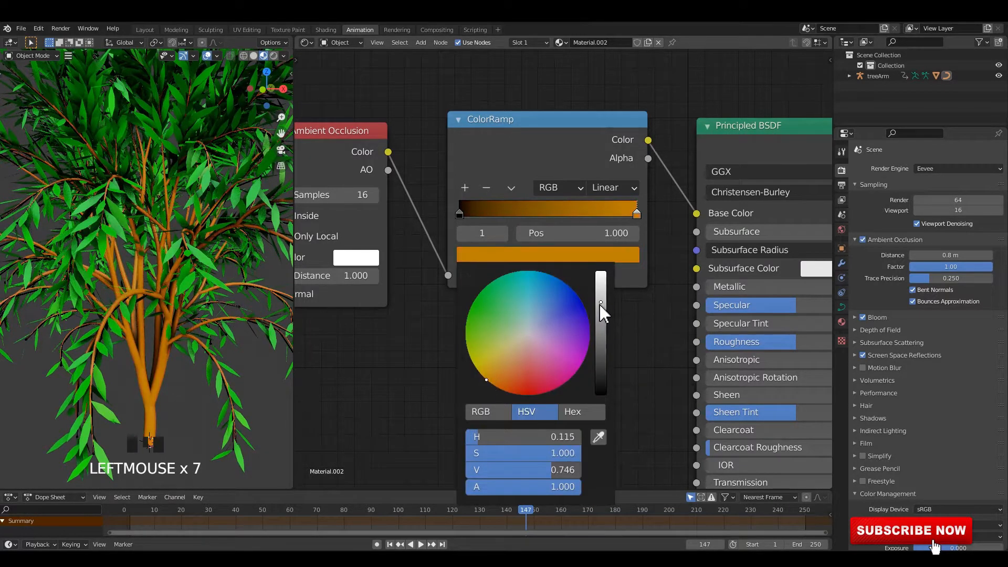
{"action": "left_click_drag", "start_coordinate": [600, 305], "coordinate": [600, 321]}
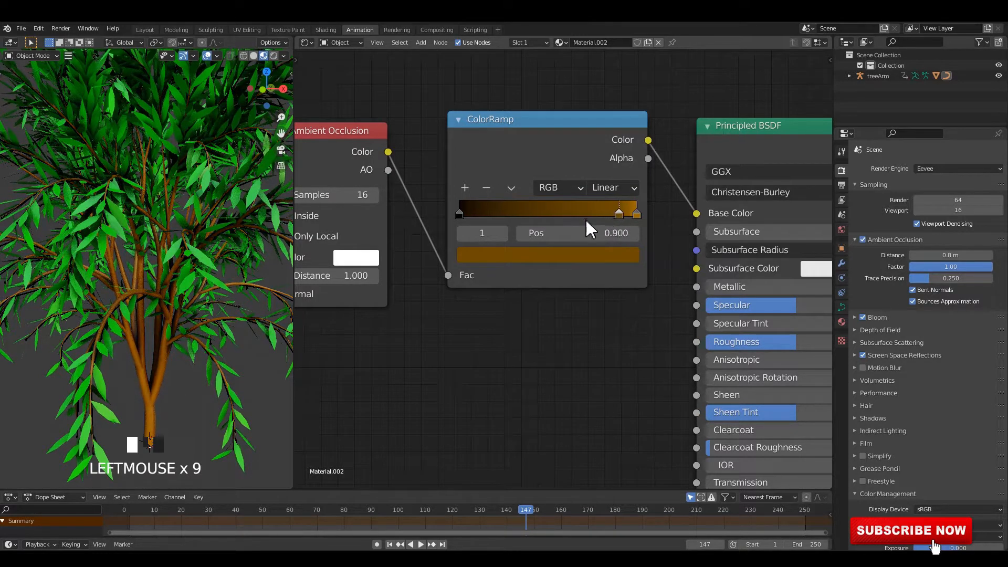
Add two middle stops to the trunk ColorRamp, place the lower one at position 0.286, and play the animation to check the tree
{"action": "left_click", "coordinate": [574, 204]}
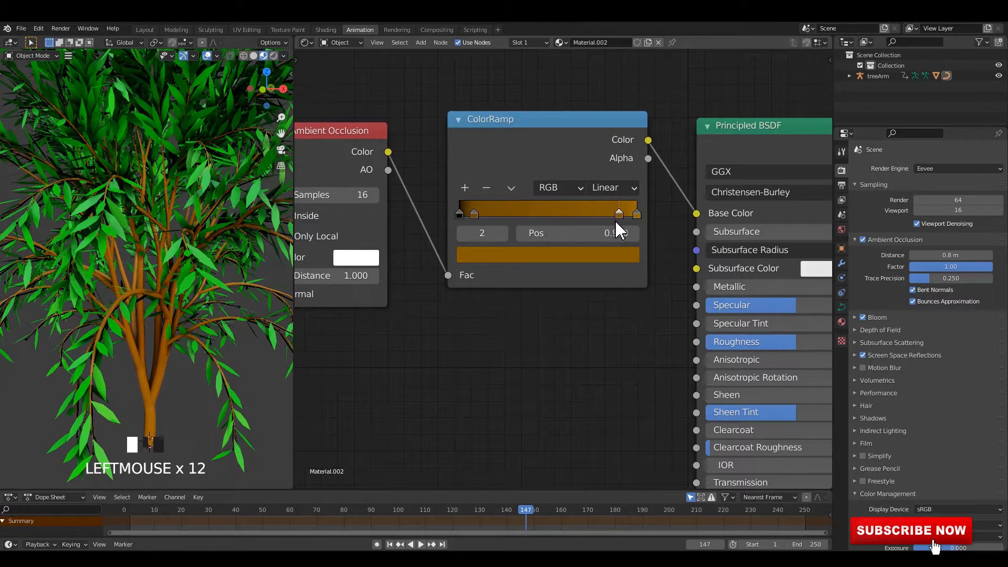
{"action": "left_click_drag", "start_coordinate": [478, 213], "coordinate": [512, 214]}
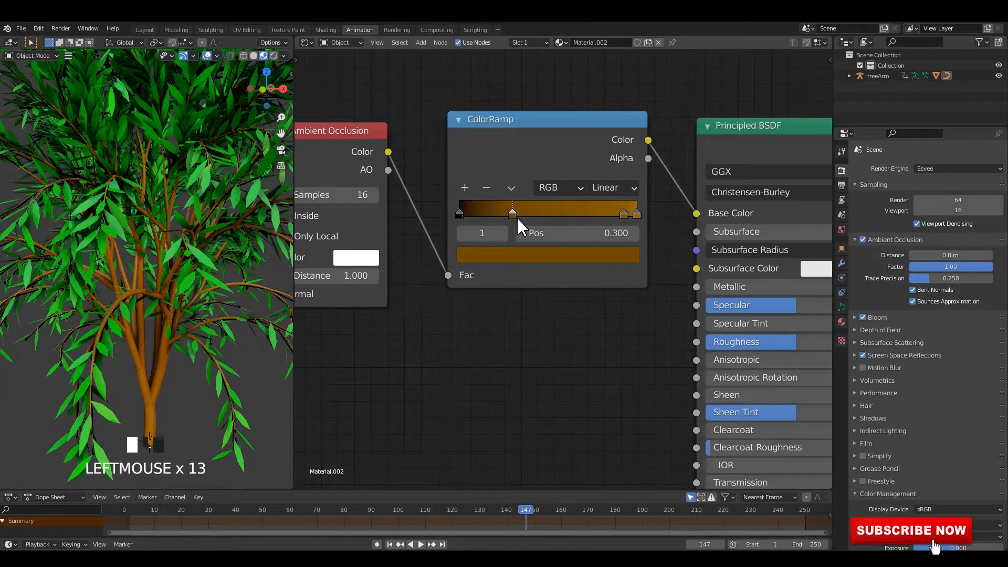
{"action": "scroll", "coordinate": [216, 239], "scroll_direction": "down", "scroll_amount": 2}
{"action": "middle_click_drag", "start_coordinate": [217, 239], "coordinate": [240, 249]}
{"action": "key", "text": "space"}
{"action": "scroll", "coordinate": [231, 245], "scroll_direction": "up", "scroll_amount": 2}
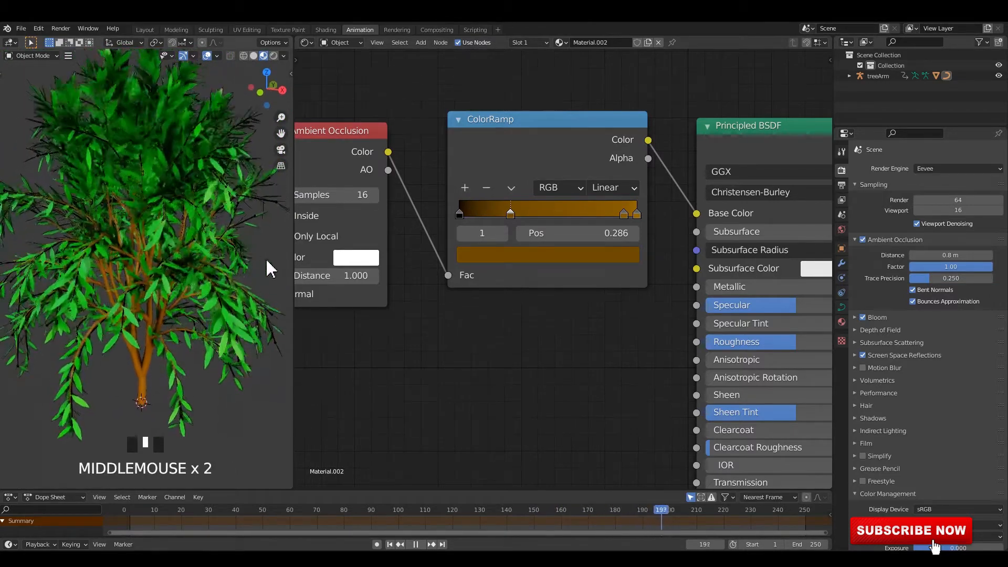
Turn the shader editor area into a second 3D viewport and set the narrow viewport to rendered shading
{"action": "left_click", "coordinate": [306, 42]}
{"action": "left_click", "coordinate": [335, 84]}
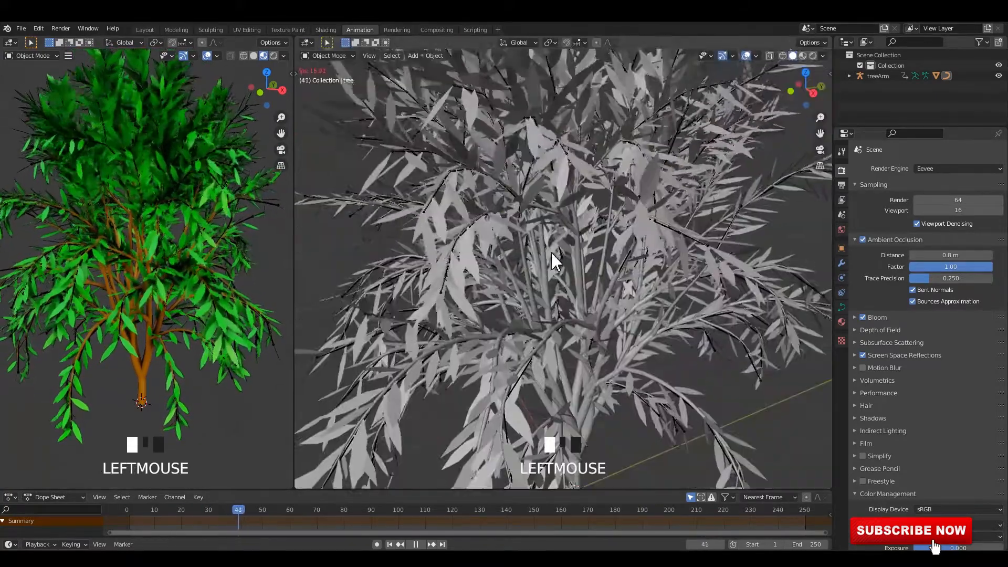
{"action": "scroll", "coordinate": [551, 257], "scroll_direction": "down", "scroll_amount": 4}
{"action": "middle_click_drag", "start_coordinate": [156, 317], "coordinate": [178, 247]}
{"action": "left_click", "coordinate": [273, 56]}
{"action": "middle_click_drag", "start_coordinate": [237, 221], "coordinate": [213, 251]}
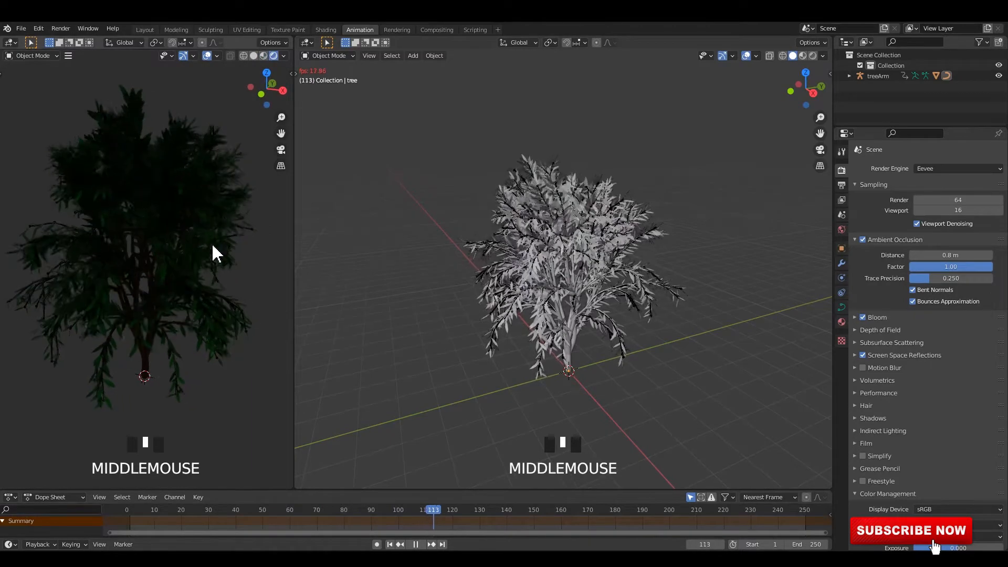
Stop the animation playback and add a plane mesh at the base of the tree
{"action": "left_click", "coordinate": [439, 233]}
{"action": "middle_click", "coordinate": [427, 166]}
{"action": "key", "text": "shift+a"}
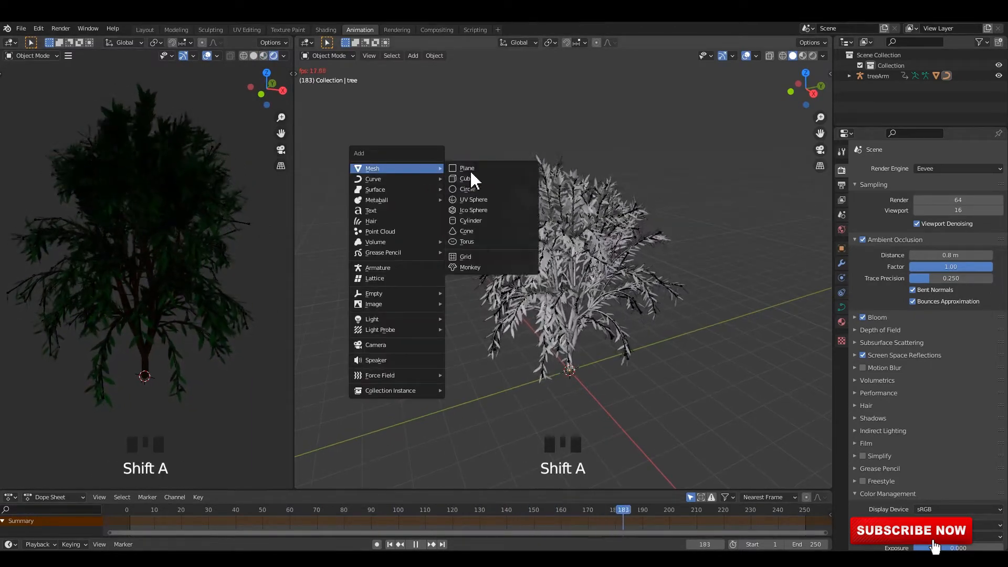
{"action": "key", "text": "space"}
{"action": "middle_click_drag", "start_coordinate": [571, 330], "coordinate": [458, 175]}
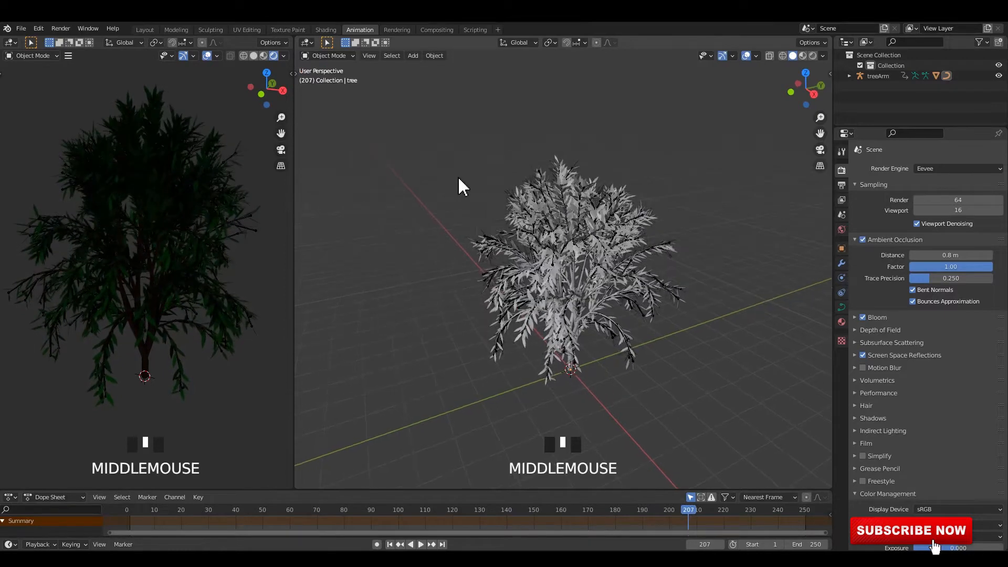
{"action": "key", "text": "shift+a"}
{"action": "mouse_move", "coordinate": [489, 175]}
{"action": "left_click", "coordinate": [541, 177]}
{"action": "middle_click_drag", "start_coordinate": [560, 342], "coordinate": [586, 391]}
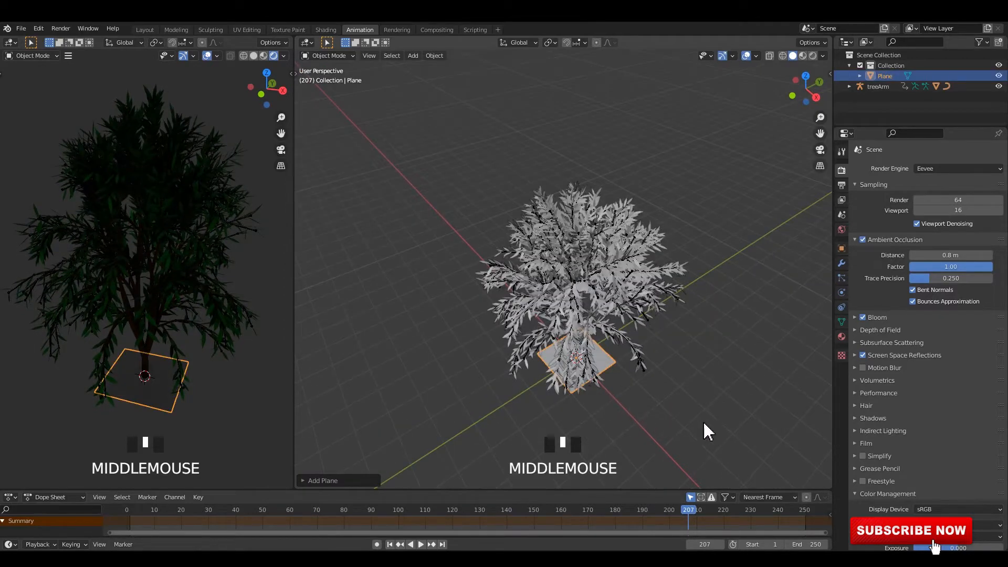
Scale the plane up repeatedly until it forms a large ground surface around the tree
{"action": "key", "text": "s"}
{"action": "left_click", "coordinate": [430, 484]}
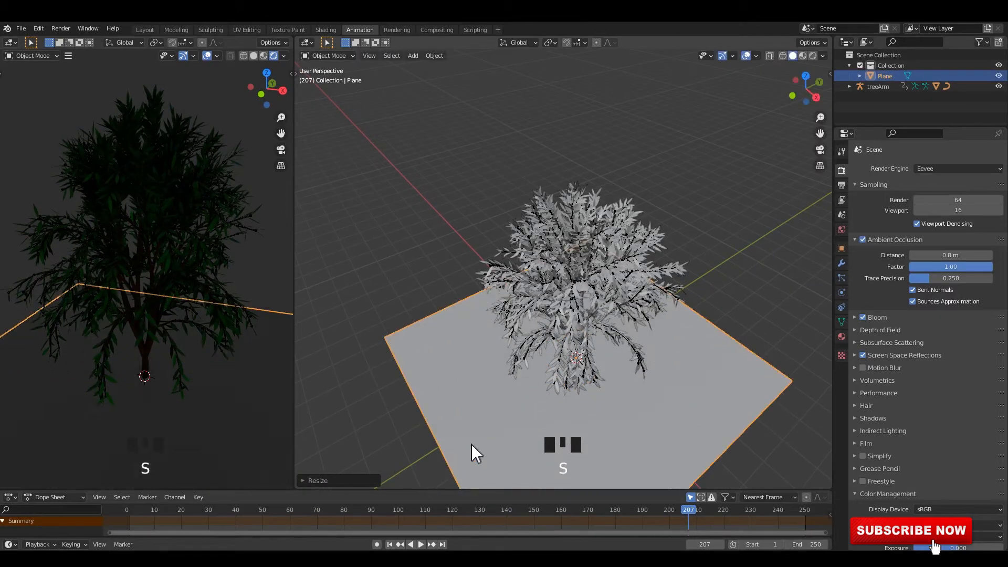
{"action": "key", "text": "s"}
{"action": "key", "text": "s"}
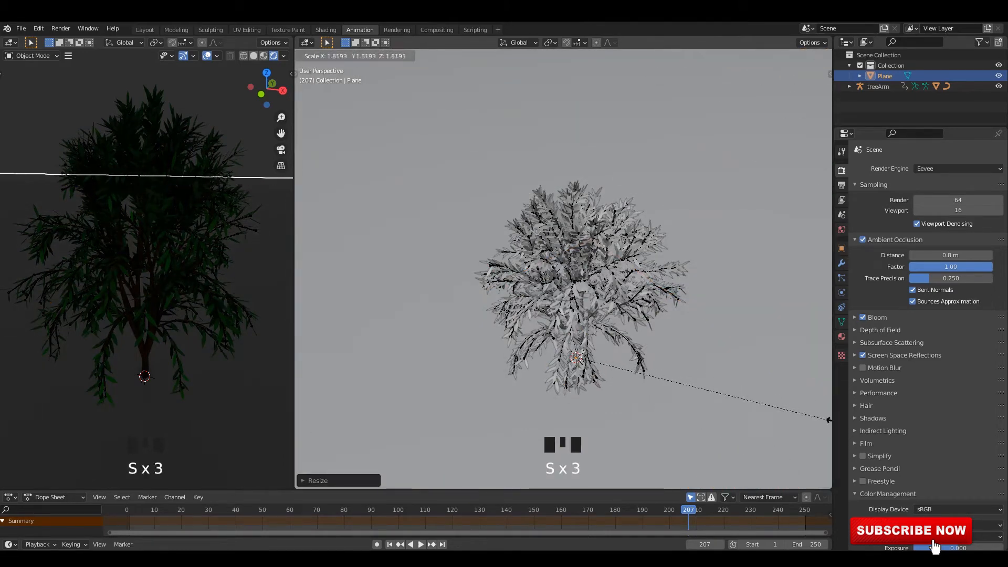
Try an Environment Texture as the world's background color and browse for its image file
{"action": "left_click", "coordinate": [841, 336]}
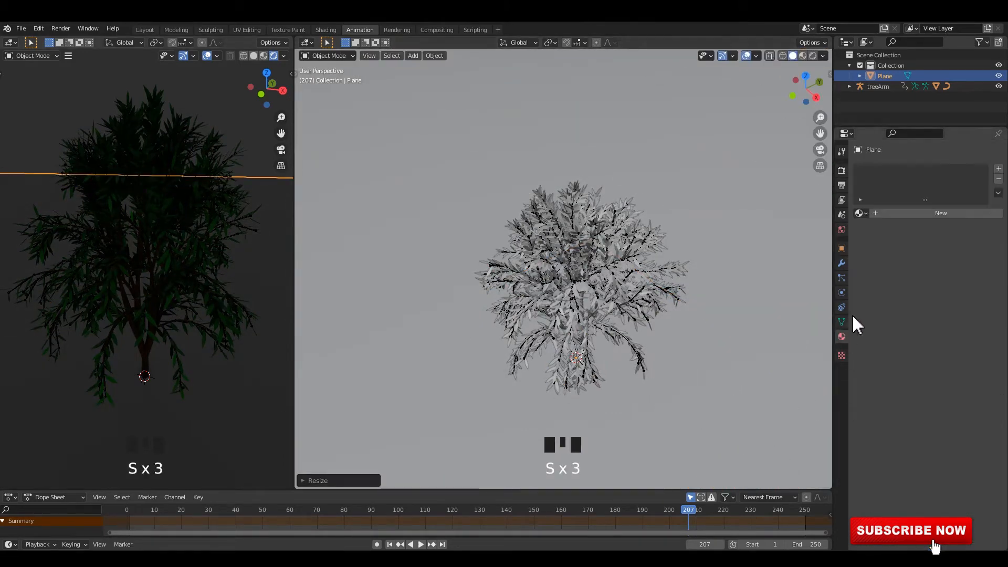
{"action": "left_click", "coordinate": [841, 229]}
{"action": "left_click", "coordinate": [919, 239]}
{"action": "left_click", "coordinate": [754, 287]}
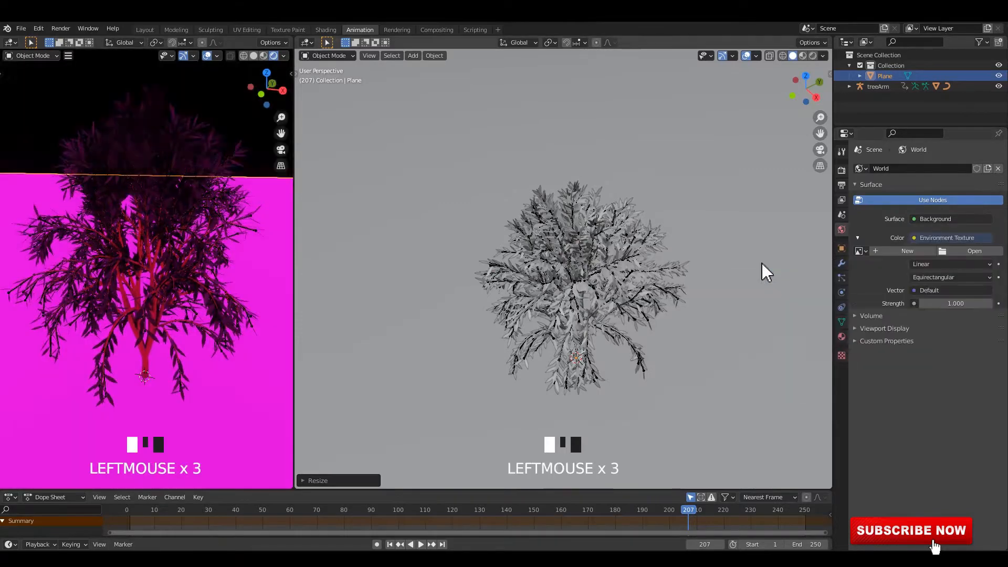
{"action": "left_click", "coordinate": [971, 252]}
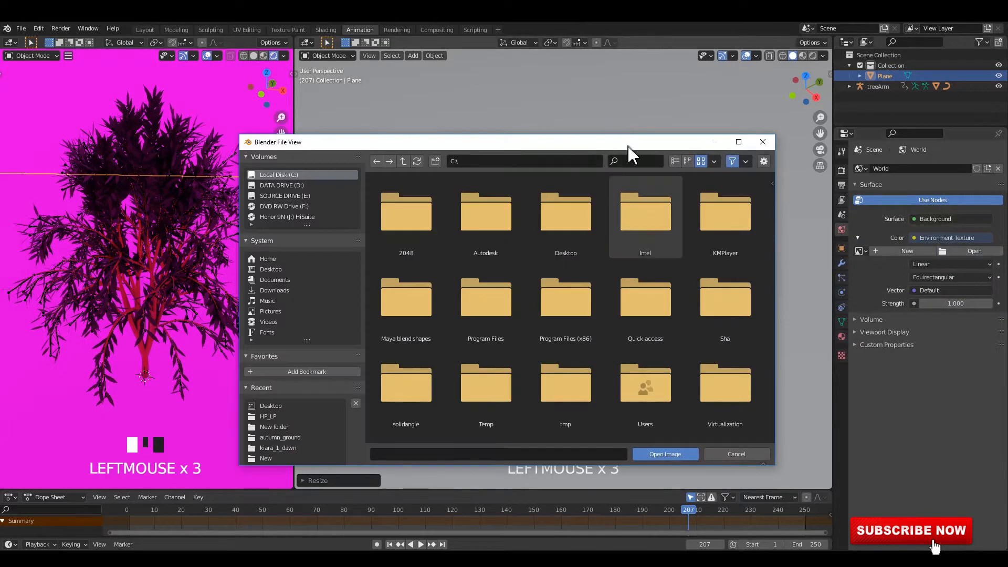
{"action": "left_click_drag", "start_coordinate": [630, 152], "coordinate": [637, 97]}
{"action": "scroll", "coordinate": [630, 212], "scroll_direction": "down", "scroll_amount": 3}
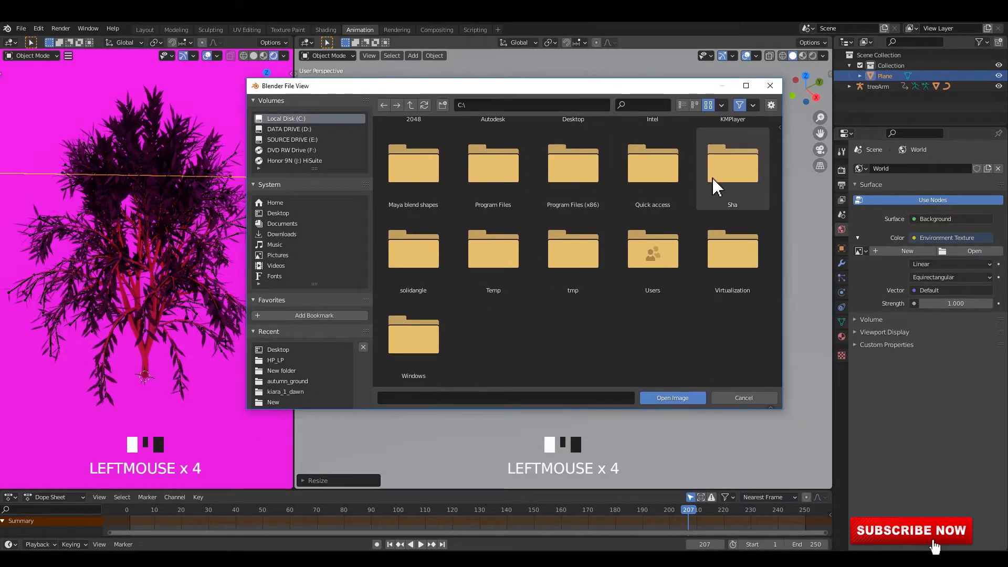
{"action": "left_click", "coordinate": [770, 86]}
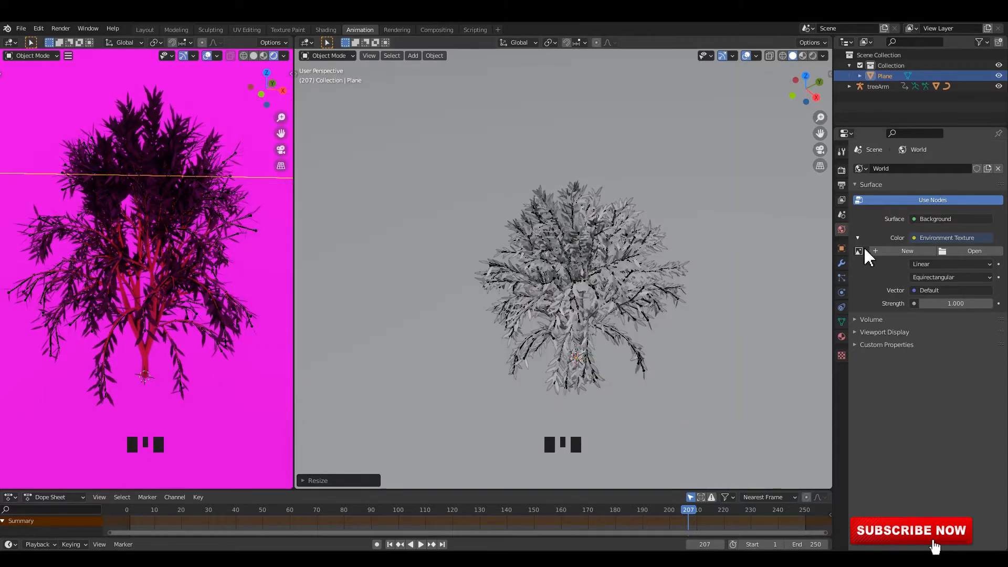
Use a Sky Texture as the world's background color and set the world strength to 0.500
{"action": "left_click", "coordinate": [917, 237]}
{"action": "left_click", "coordinate": [748, 350]}
{"action": "middle_click_drag", "start_coordinate": [194, 111], "coordinate": [202, 99]}
{"action": "middle_click_drag", "start_coordinate": [179, 237], "coordinate": [163, 218]}
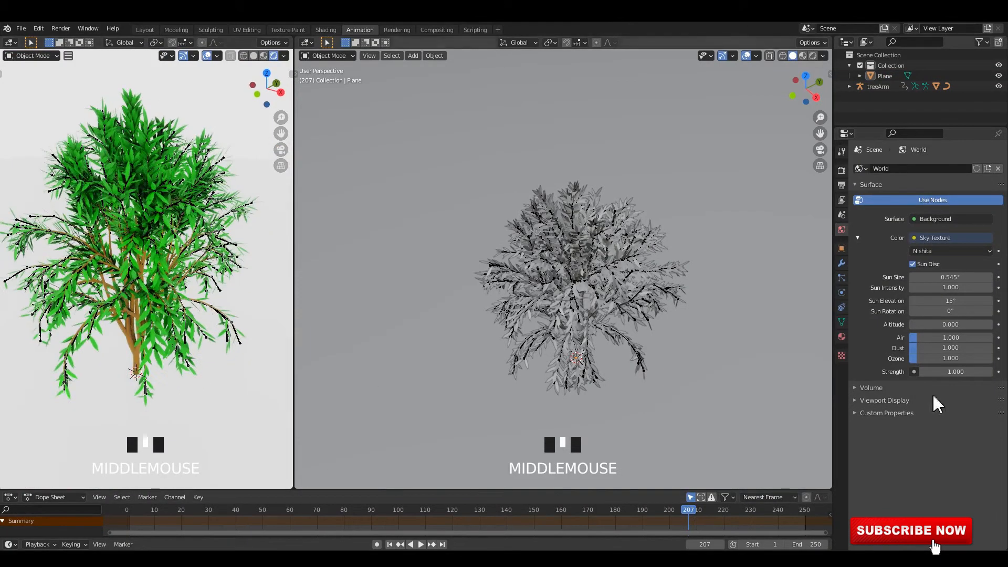
{"action": "left_click", "coordinate": [951, 374]}
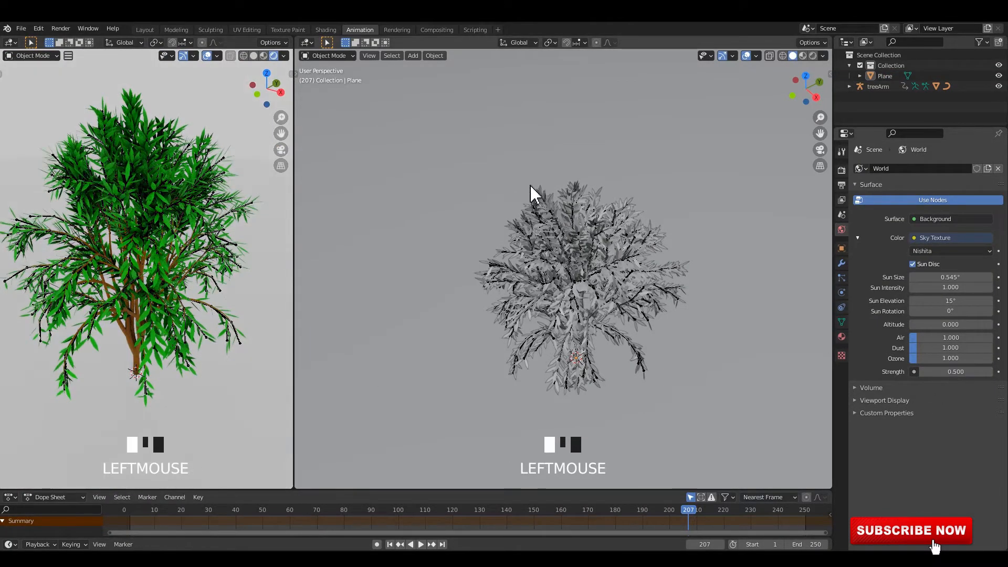
Add a sun light to the scene with the ground plane and tree
{"action": "mouse_move", "coordinate": [530, 190]}
{"action": "middle_mouse_down"}
{"action": "mouse_move", "coordinate": [560, 163]}
{"action": "mouse_move", "coordinate": [543, 155]}
{"action": "mouse_move", "coordinate": [522, 198]}
{"action": "middle_mouse_up"}
{"action": "key", "text": "shift+a"}
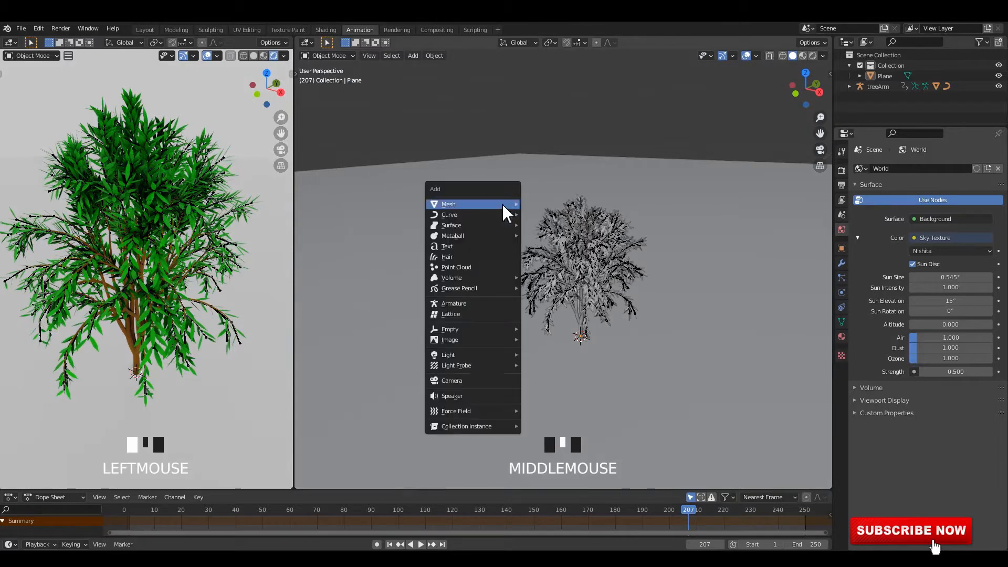
{"action": "mouse_move", "coordinate": [447, 355]}
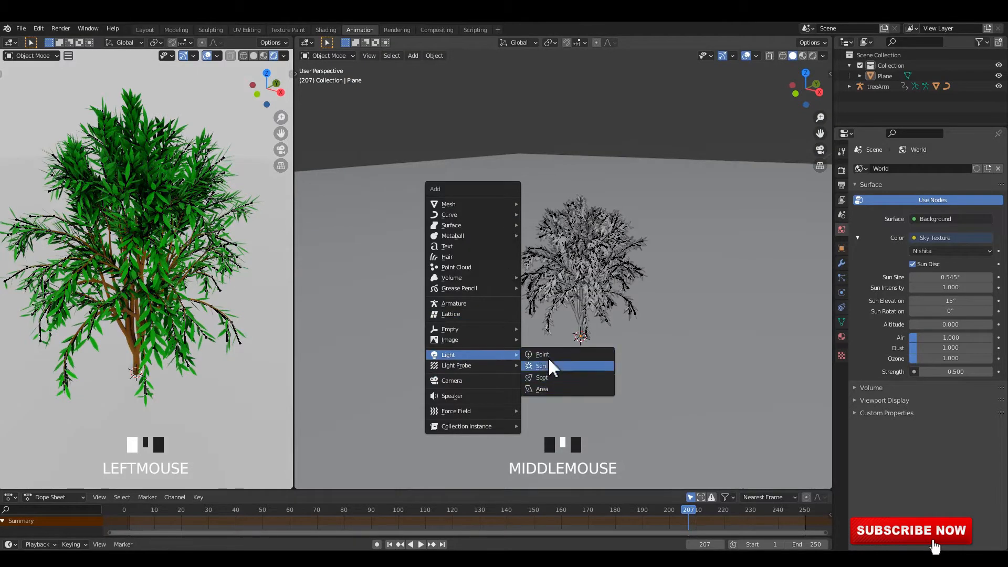
{"action": "left_click", "coordinate": [555, 366]}
In the right orthographic view, move the sun above and beside the tree and rotate it to shine diagonally onto the tree
{"action": "middle_click_drag", "start_coordinate": [637, 310], "coordinate": [580, 339], "text": "alt"}
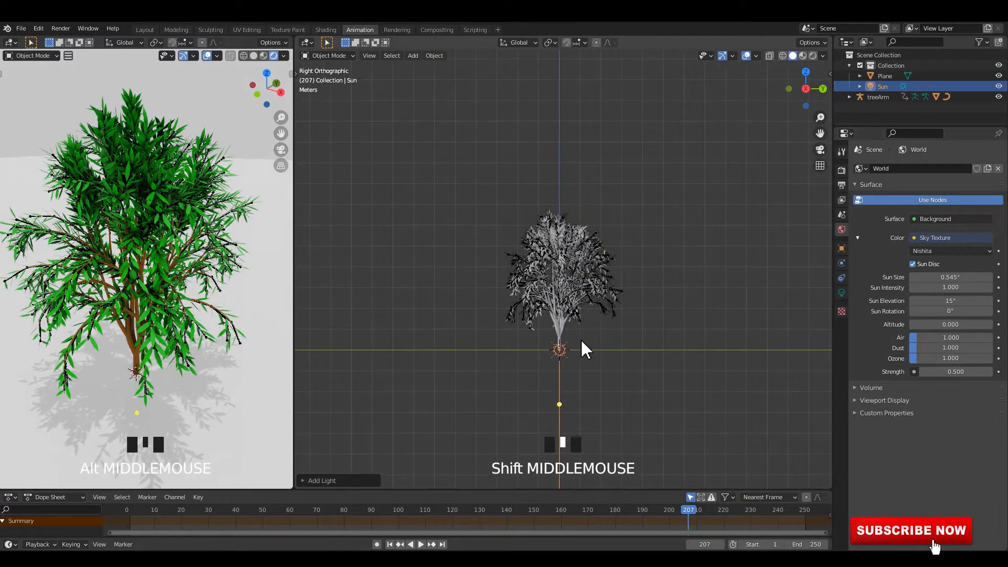
{"action": "key", "text": "g"}
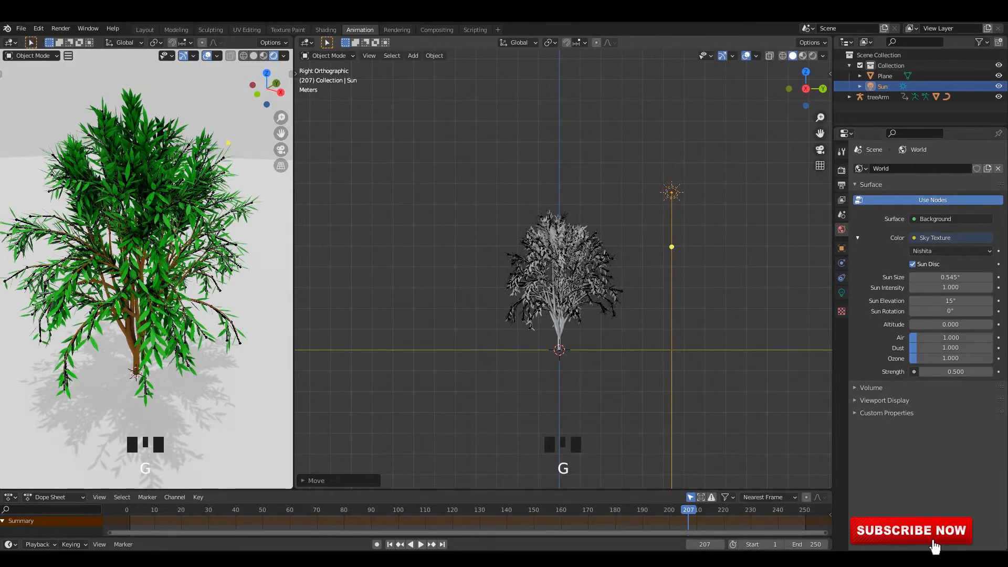
{"action": "key", "text": "r"}
{"action": "middle_click_drag", "start_coordinate": [236, 310], "coordinate": [187, 296]}
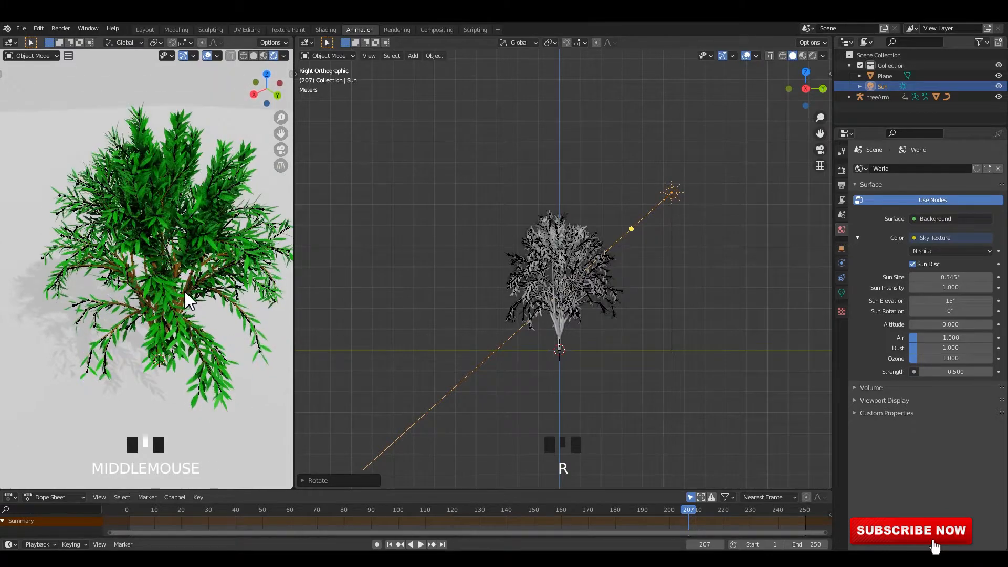
Enable Contact Shadows in the sun's light settings and play the animation briefly to check the tree's shadows
{"action": "key", "text": "space"}
{"action": "key", "text": "space"}
{"action": "left_click", "coordinate": [378, 290]}
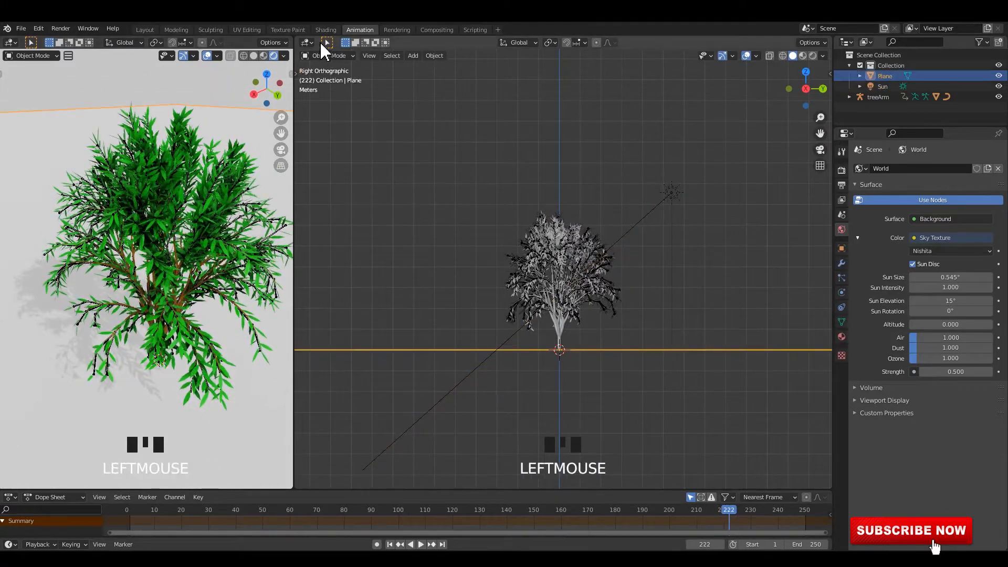
{"action": "left_click", "coordinate": [682, 198]}
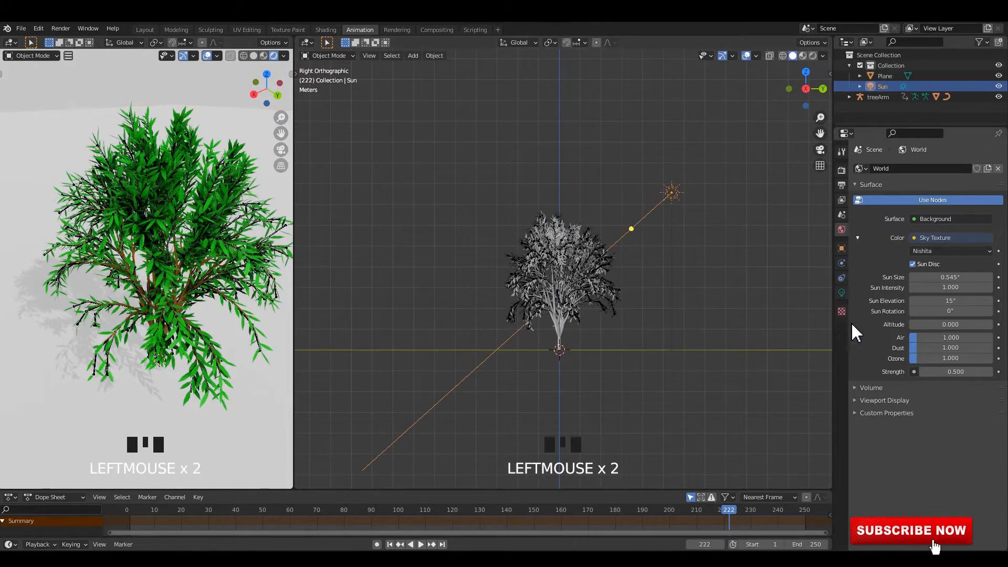
{"action": "left_click", "coordinate": [842, 289]}
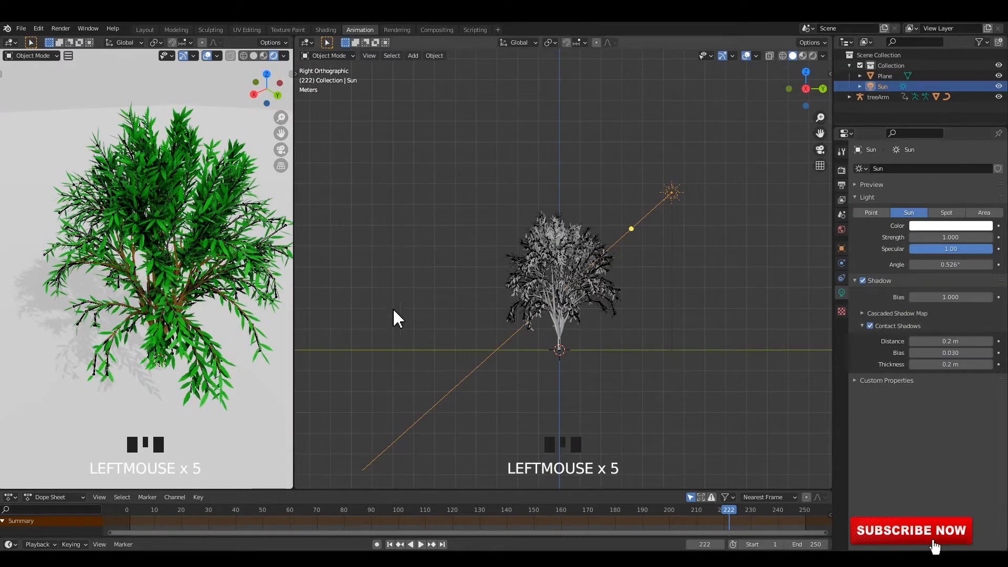
{"action": "middle_click_drag", "start_coordinate": [464, 290], "coordinate": [435, 246]}
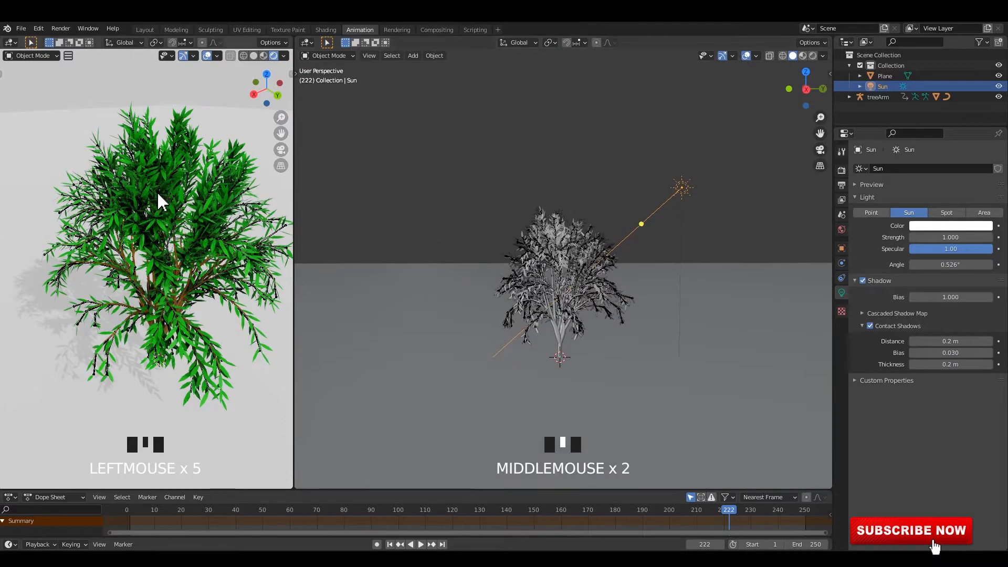
{"action": "middle_click_drag", "start_coordinate": [157, 193], "coordinate": [294, 286], "text": "shift"}
{"action": "key", "text": "space"}
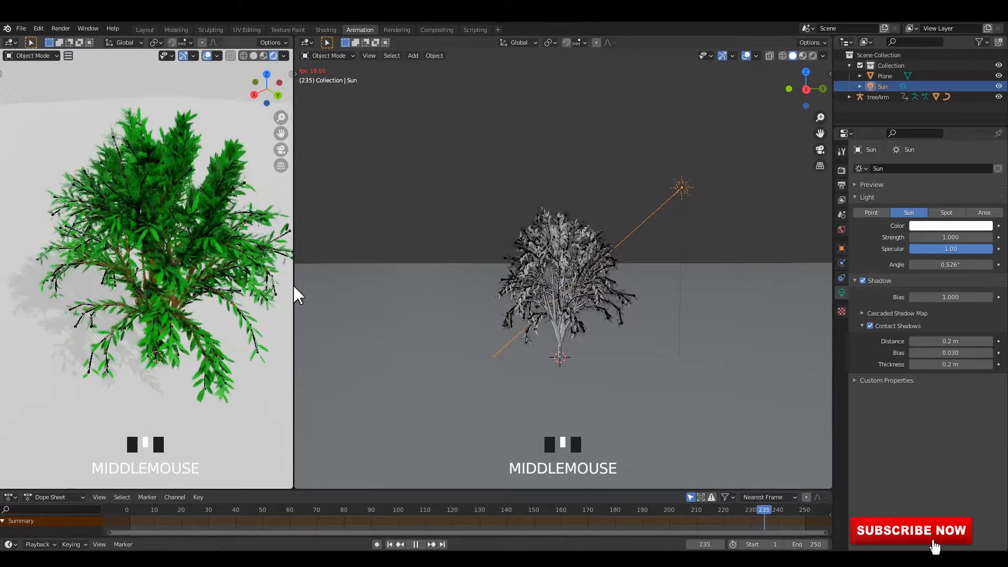
{"action": "key", "text": "space"}
Give the ground plane a new material with the pasted Ambient Occlusion and ColorRamp nodes, linking the ramp's Color to Base Color
{"action": "left_click", "coordinate": [371, 310]}
{"action": "left_click", "coordinate": [326, 30]}
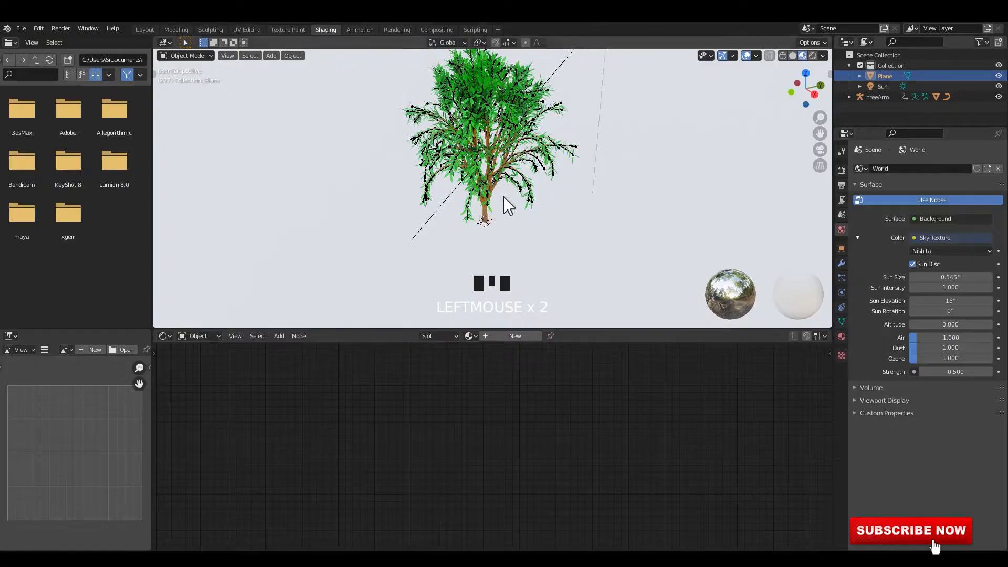
{"action": "left_click", "coordinate": [524, 334]}
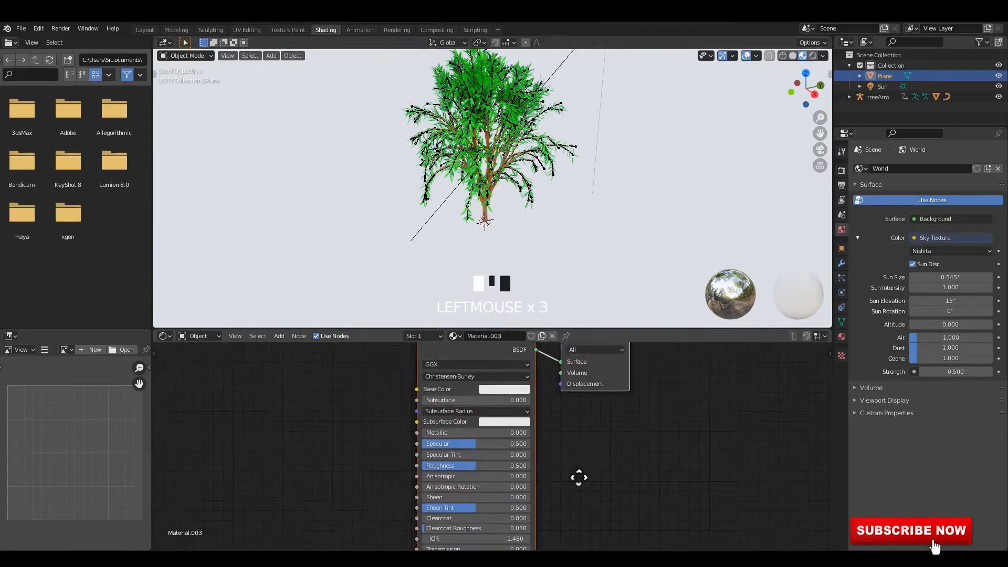
{"action": "key", "text": "ctrl+v"}
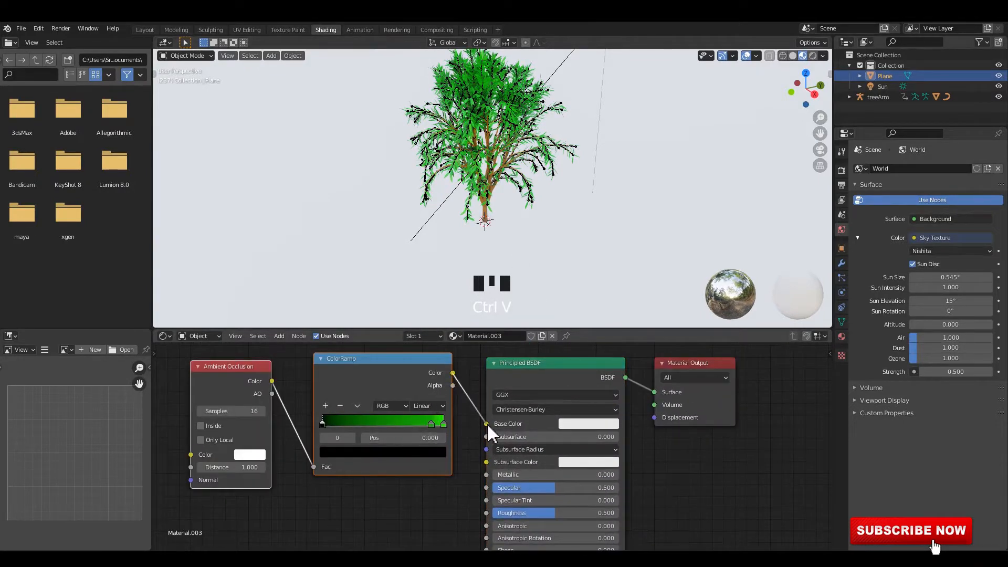
{"action": "left_click_drag", "start_coordinate": [488, 425], "coordinate": [488, 426]}
Remove two stops from the ground material's ColorRamp and recolor the remaining one dark grey with V about 0.393
{"action": "scroll", "coordinate": [439, 439], "scroll_direction": "up", "scroll_amount": 3}
{"action": "middle_click_drag", "start_coordinate": [439, 439], "coordinate": [517, 445]}
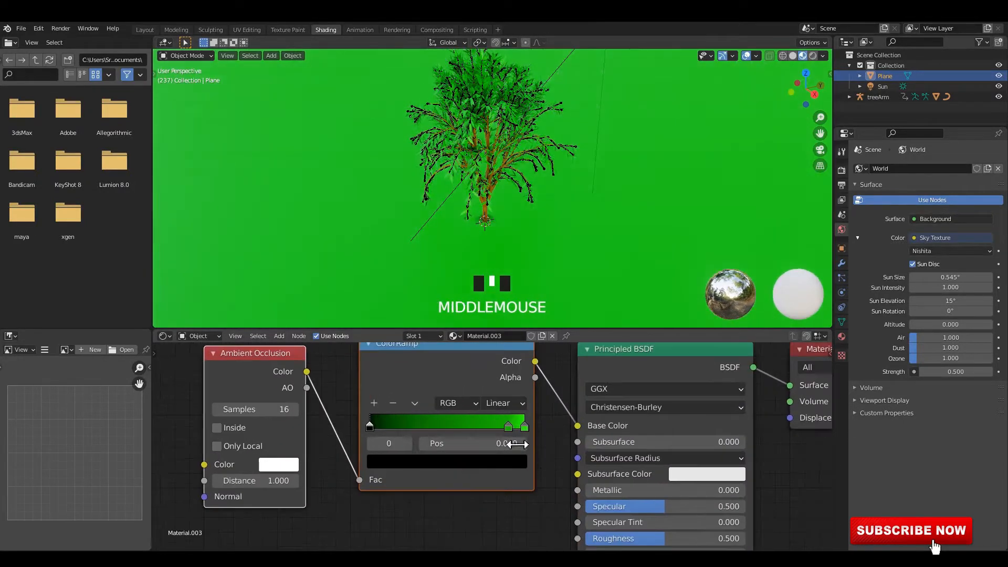
{"action": "left_click", "coordinate": [393, 403]}
{"action": "left_click", "coordinate": [394, 403]}
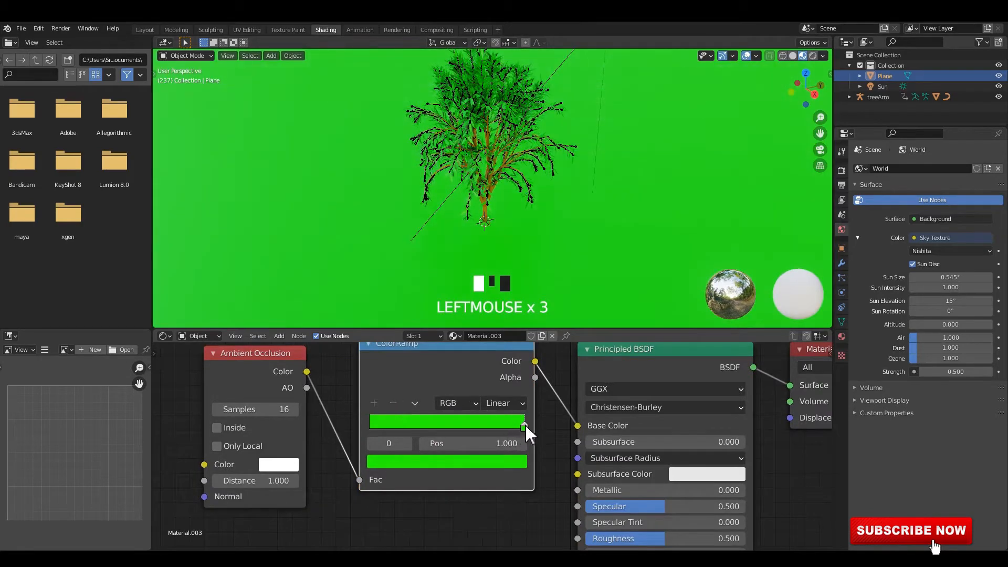
{"action": "left_click", "coordinate": [517, 464]}
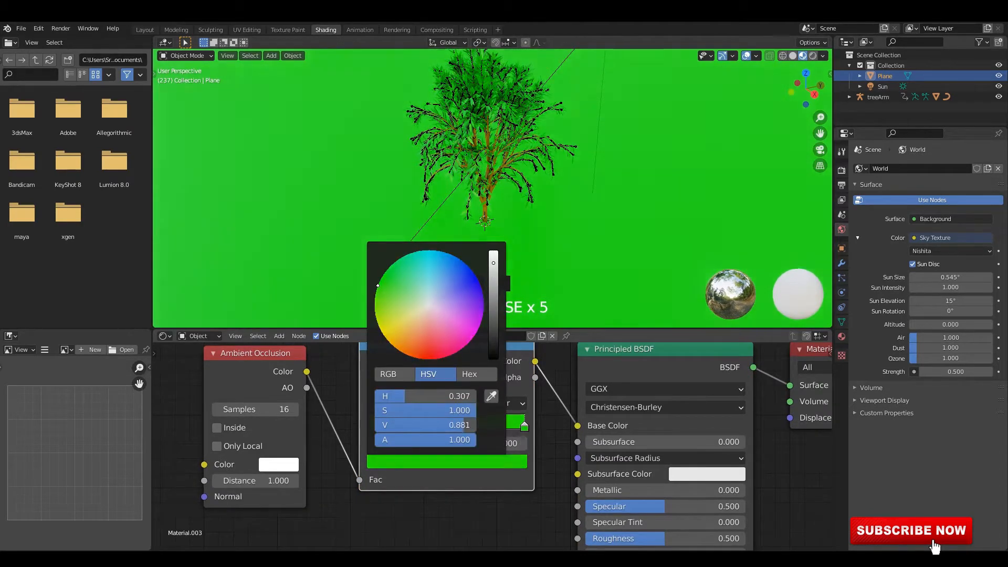
{"action": "left_click_drag", "start_coordinate": [493, 263], "coordinate": [494, 298]}
{"action": "left_click_drag", "start_coordinate": [378, 286], "coordinate": [428, 306]}
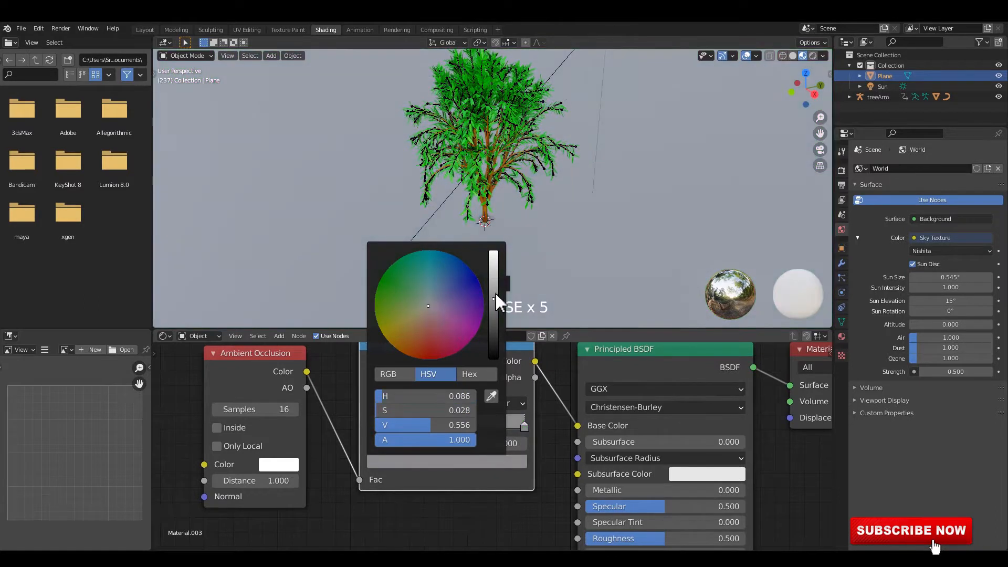
{"action": "left_click_drag", "start_coordinate": [494, 297], "coordinate": [493, 317]}
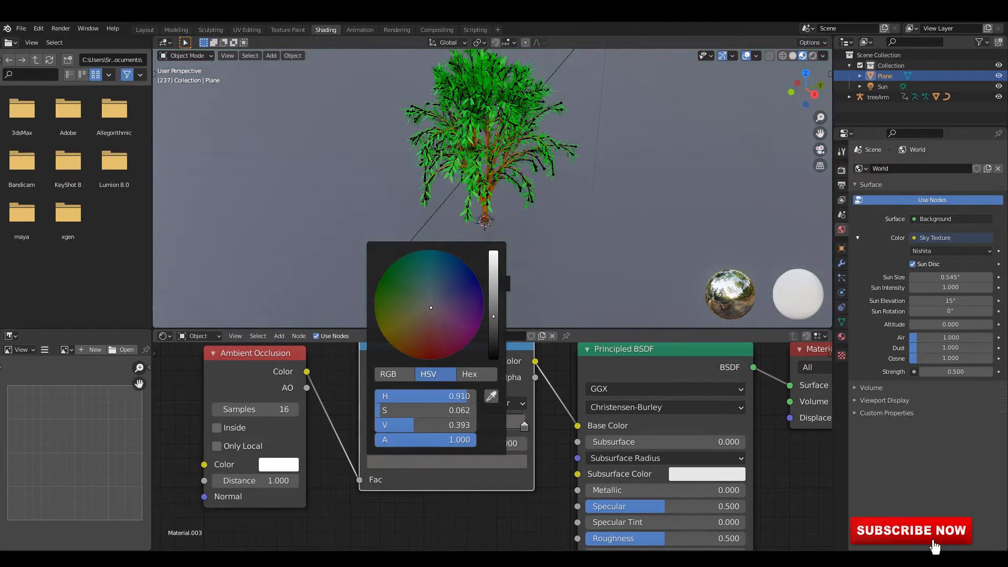
Add a second ColorRamp stop at position 0.500 in a slightly darker grey with V about 0.325
{"action": "scroll", "coordinate": [648, 469], "scroll_direction": "down", "scroll_amount": 2}
{"action": "middle_click_drag", "start_coordinate": [357, 406], "coordinate": [347, 373]}
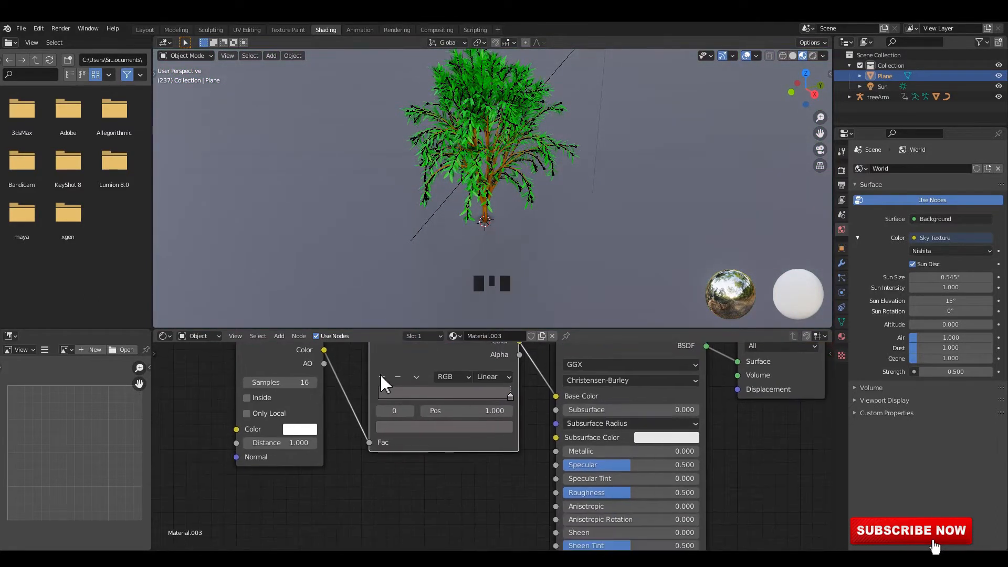
{"action": "left_click", "coordinate": [469, 427]}
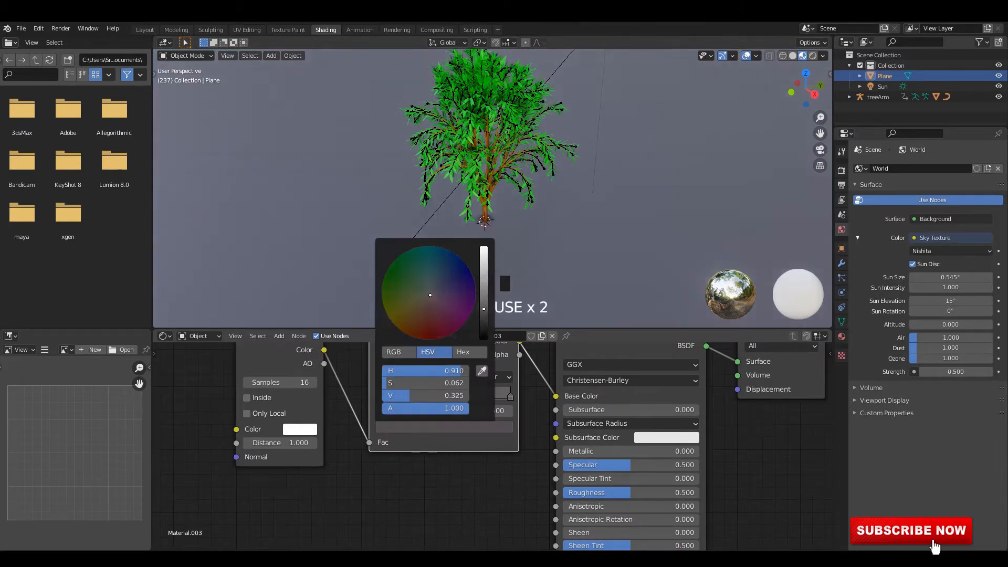
Raise the ground material's Roughness to about 0.745 and save the file
{"action": "scroll", "coordinate": [639, 468], "scroll_direction": "up", "scroll_amount": 1}
{"action": "middle_click_drag", "start_coordinate": [639, 468], "coordinate": [638, 439]}
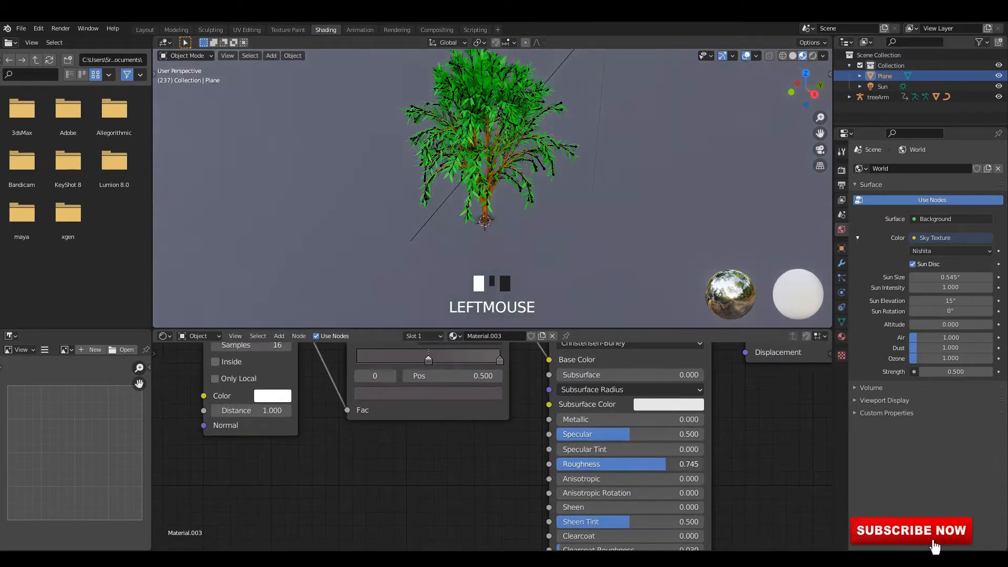
{"action": "key", "text": "ctrl+s"}
{"action": "middle_click_drag", "start_coordinate": [574, 191], "coordinate": [516, 210]}
{"action": "key", "text": "ctrl+s"}
Back in the Animation workspace, set the sun's shadow Bias to 2 and its Strength to 3
{"action": "left_click", "coordinate": [367, 31]}
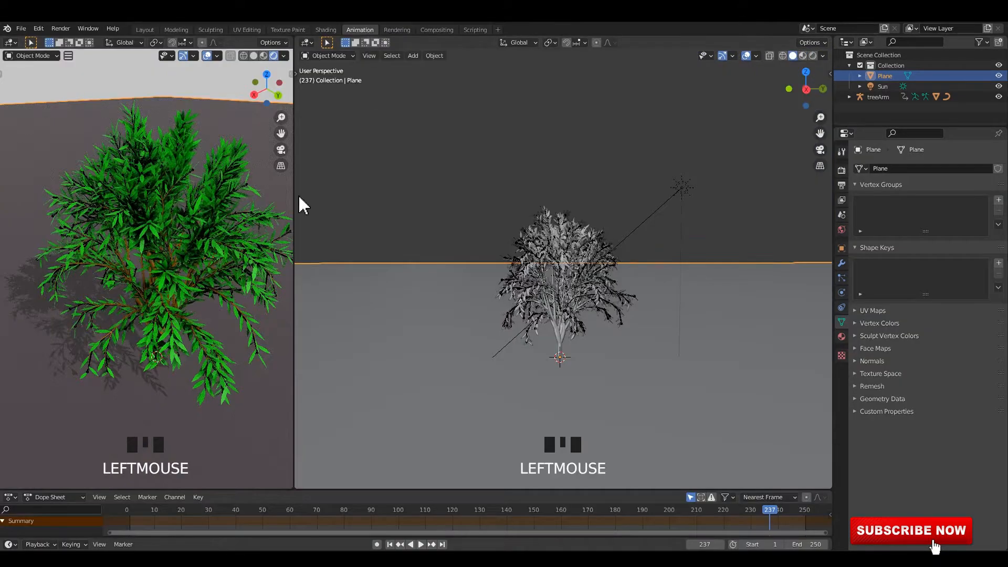
{"action": "left_click", "coordinate": [204, 121]}
{"action": "middle_click_drag", "start_coordinate": [214, 152], "coordinate": [207, 147], "text": "shift"}
{"action": "middle_click_drag", "start_coordinate": [207, 157], "coordinate": [210, 164]}
{"action": "left_click", "coordinate": [688, 191]}
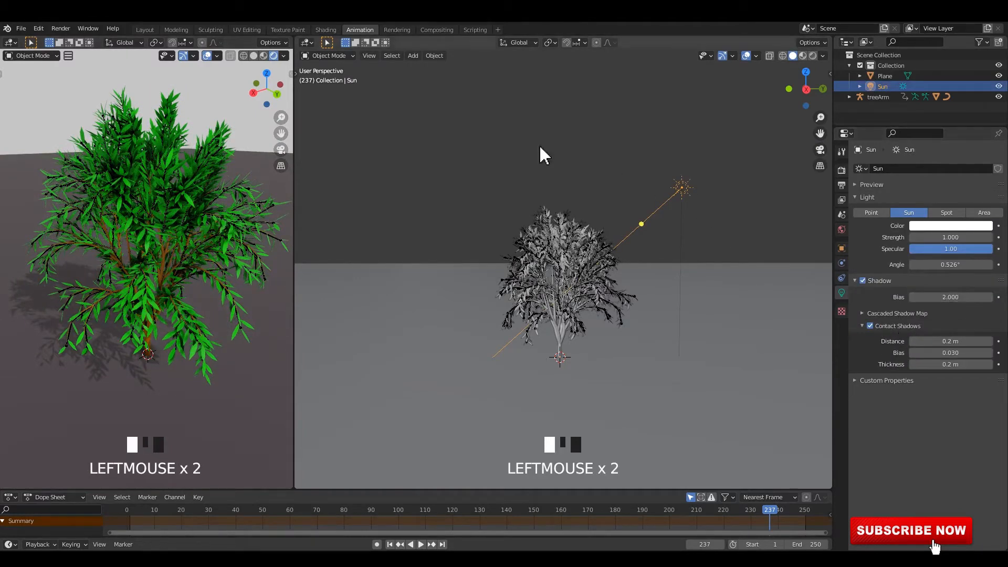
{"action": "left_click", "coordinate": [264, 57]}
{"action": "left_click", "coordinate": [273, 57]}
{"action": "middle_click_drag", "start_coordinate": [232, 138], "coordinate": [239, 141]}
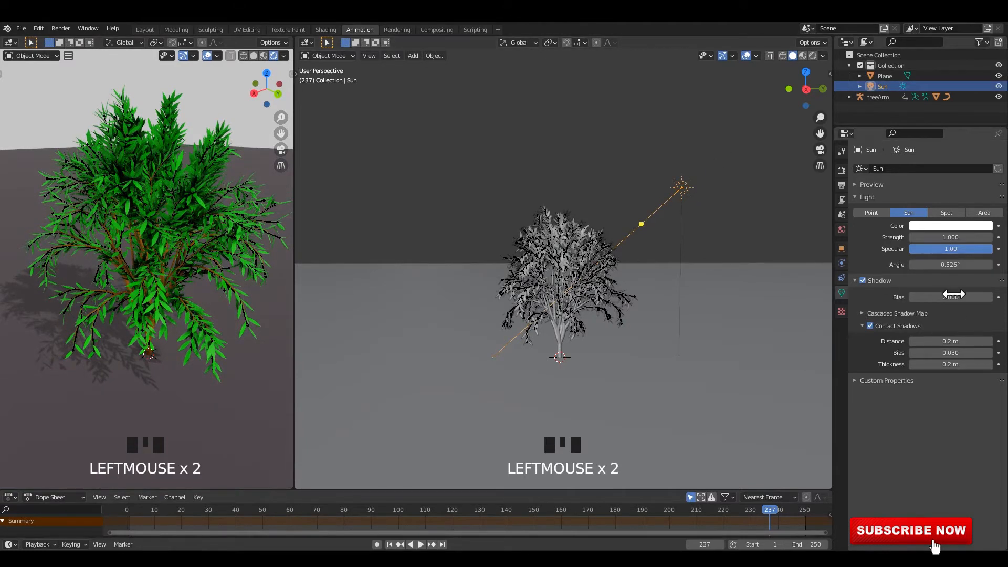
{"action": "type", "text": "2"}
{"action": "key", "text": "Return"}
{"action": "left_click", "coordinate": [959, 238]}
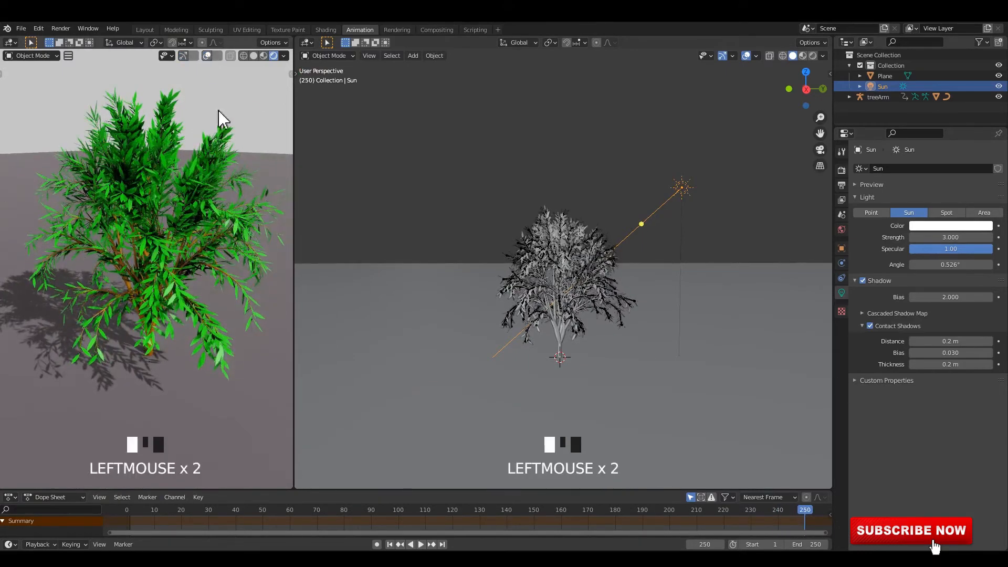
Play the animation and examine the swaying tree and its shadow from several angles and distances
{"action": "middle_click_drag", "start_coordinate": [220, 119], "coordinate": [225, 168]}
{"action": "key", "text": "space"}
{"action": "scroll", "coordinate": [225, 234], "scroll_direction": "up", "scroll_amount": 2}
{"action": "middle_click_drag", "start_coordinate": [224, 234], "coordinate": [195, 238]}
{"action": "scroll", "coordinate": [239, 232], "scroll_direction": "down", "scroll_amount": 1}
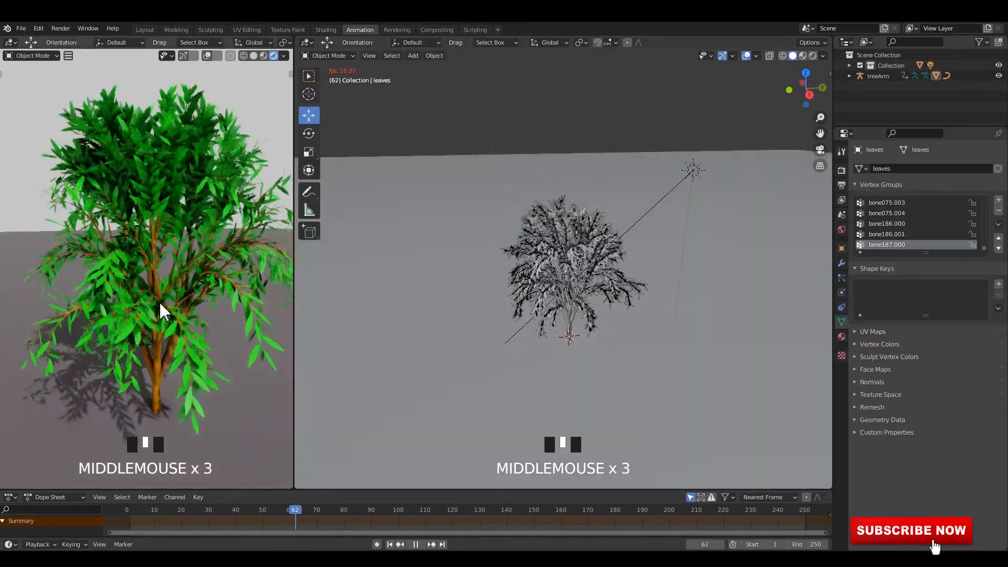
{"action": "mouse_move", "coordinate": [158, 311]}
{"action": "middle_mouse_down"}
{"action": "mouse_move", "coordinate": [195, 293]}
{"action": "mouse_move", "coordinate": [173, 293]}
{"action": "mouse_move", "coordinate": [167, 272]}
{"action": "mouse_move", "coordinate": [187, 276]}
{"action": "mouse_move", "coordinate": [198, 345]}
{"action": "mouse_move", "coordinate": [184, 281]}
{"action": "mouse_move", "coordinate": [187, 308]}
{"action": "mouse_move", "coordinate": [160, 263]}
{"action": "mouse_move", "coordinate": [172, 300]}
{"action": "middle_mouse_up"}
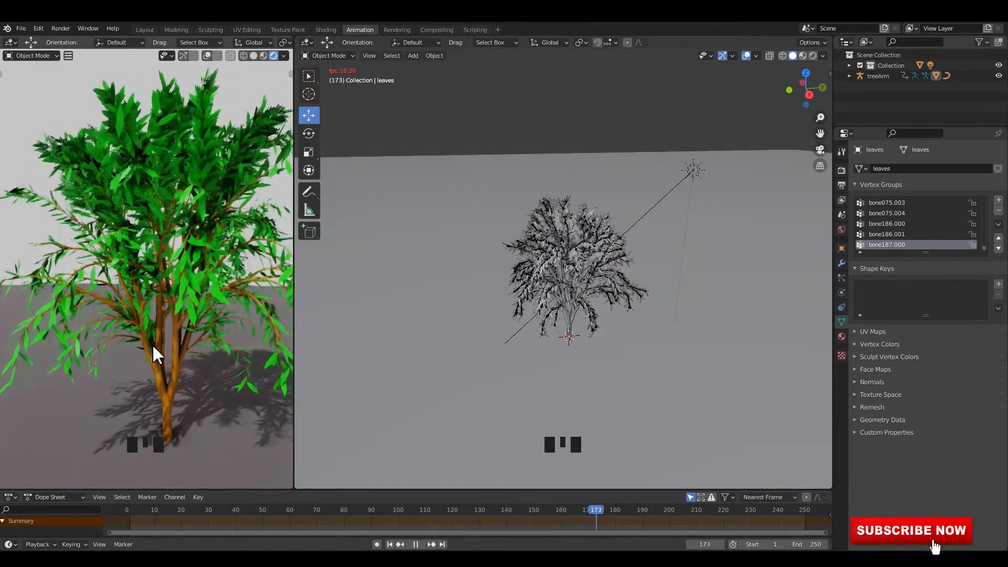
{"action": "middle_click_drag", "start_coordinate": [126, 341], "coordinate": [198, 281]}
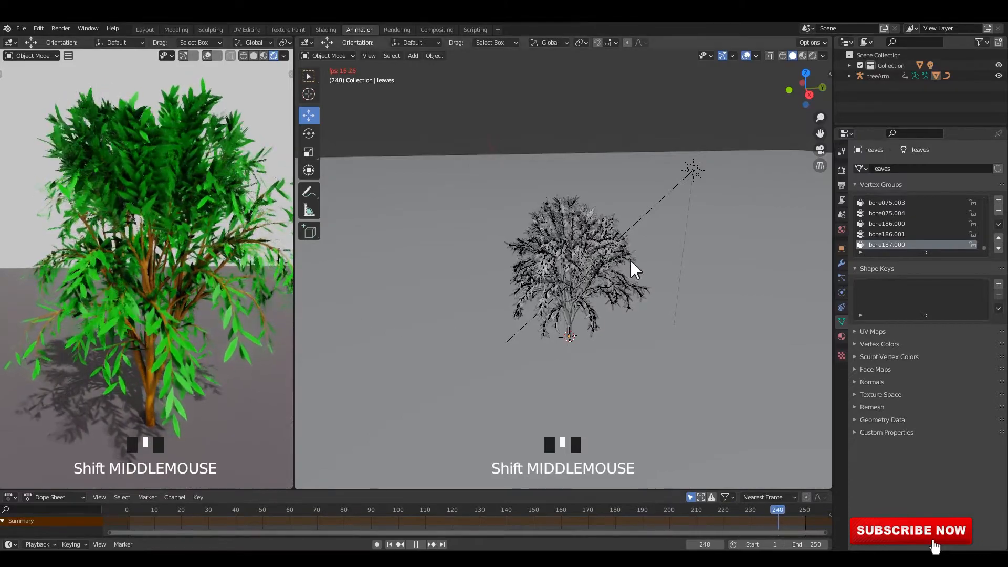
{"action": "scroll", "coordinate": [653, 272], "scroll_direction": "up", "scroll_amount": 5}
{"action": "middle_click_drag", "start_coordinate": [614, 282], "coordinate": [619, 282]}
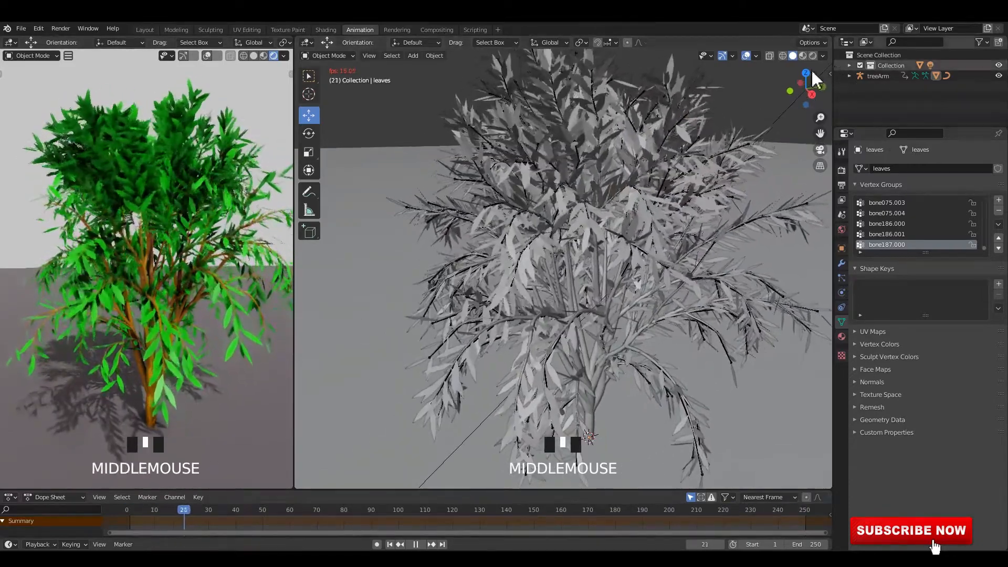
Show the larger viewport in wireframe, select the tree's armature to examine its moving bones, and save the file
{"action": "left_click", "coordinate": [802, 56]}
{"action": "left_click", "coordinate": [782, 55]}
{"action": "left_click", "coordinate": [793, 55]}
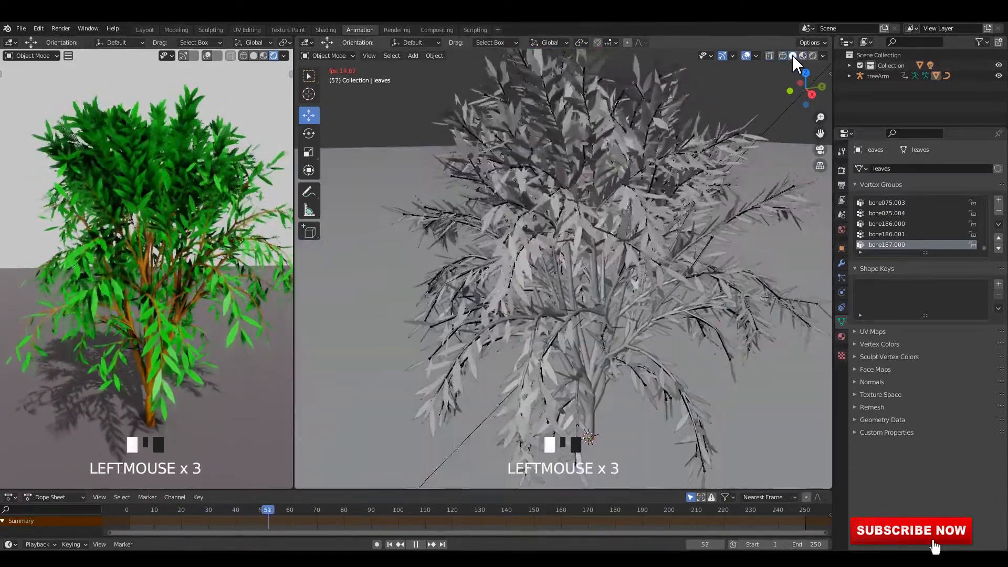
{"action": "left_click", "coordinate": [782, 56]}
{"action": "left_click", "coordinate": [600, 181]}
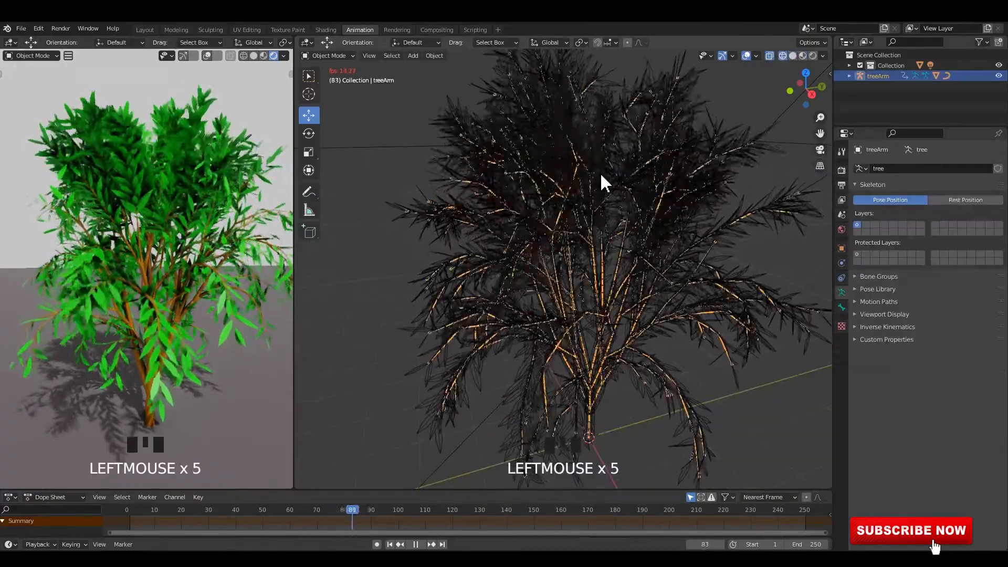
{"action": "scroll", "coordinate": [609, 204], "scroll_direction": "up", "scroll_amount": 2}
{"action": "mouse_move", "coordinate": [605, 214]}
{"action": "middle_mouse_down"}
{"action": "mouse_move", "coordinate": [601, 192]}
{"action": "mouse_move", "coordinate": [580, 193]}
{"action": "mouse_move", "coordinate": [601, 207]}
{"action": "middle_mouse_up"}
{"action": "scroll", "coordinate": [599, 203], "scroll_direction": "down", "scroll_amount": 4}
{"action": "scroll", "coordinate": [593, 205], "scroll_direction": "up", "scroll_amount": 1}
{"action": "key", "text": "ctrl+s"}
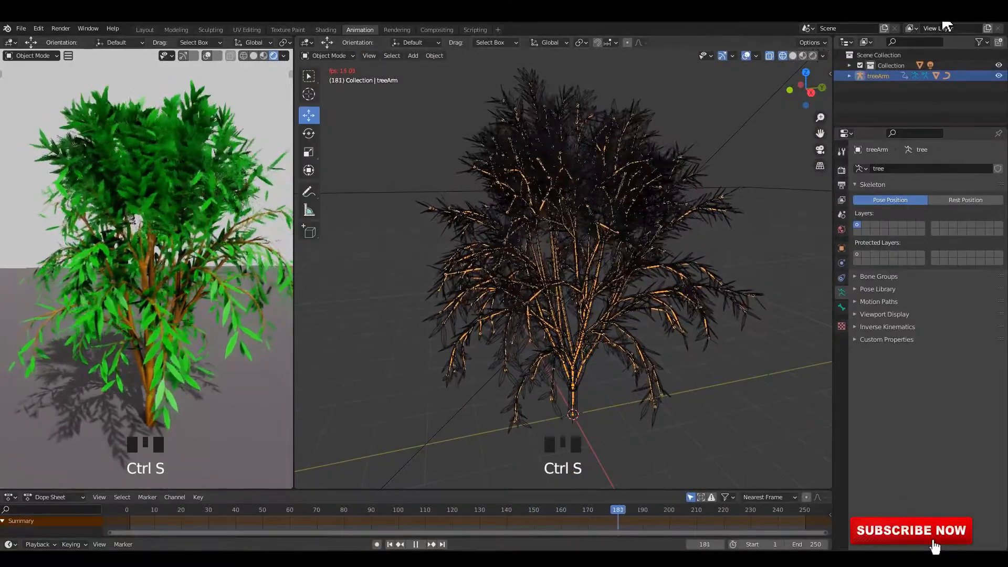
Return the larger viewport to solid shading and briefly toggle X-ray to compare the armature's display
{"action": "left_click", "coordinate": [793, 56]}
{"action": "middle_click", "coordinate": [780, 84]}
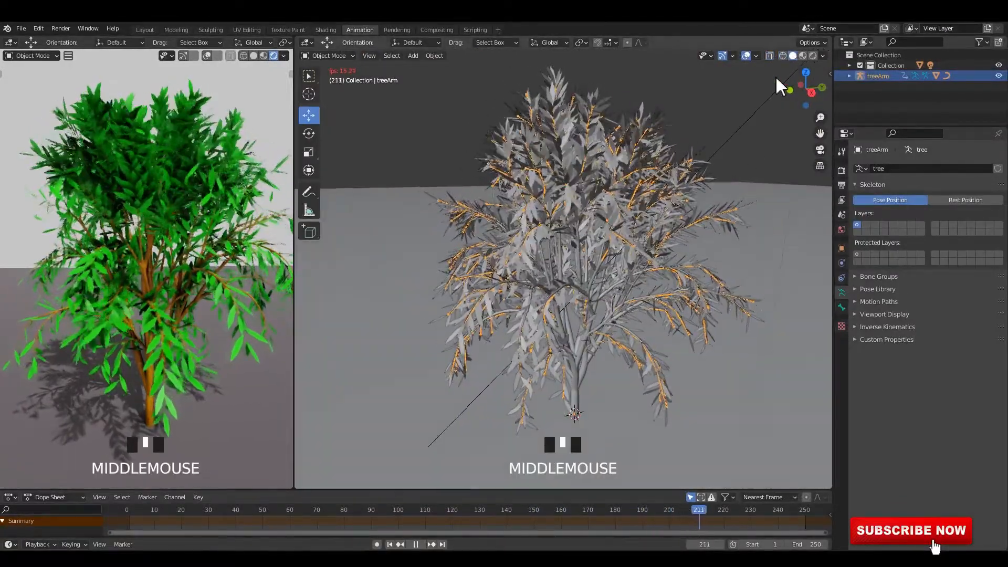
{"action": "key", "text": "alt+z"}
{"action": "key", "text": "alt+z"}
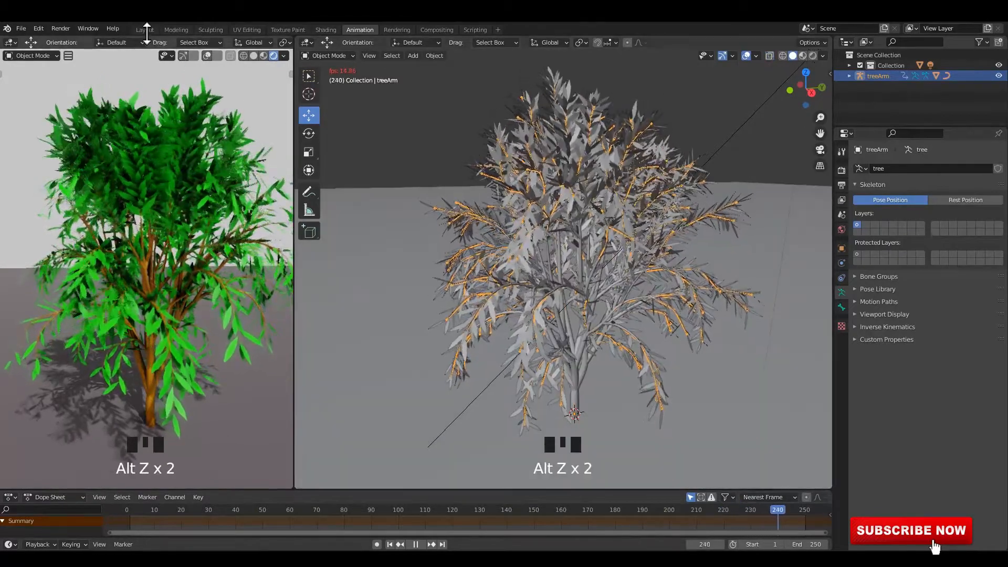
Open the Layout workspace and display the tree scene in Rendered viewport shading
{"action": "left_click", "coordinate": [145, 30]}
{"action": "left_click", "coordinate": [794, 56]}
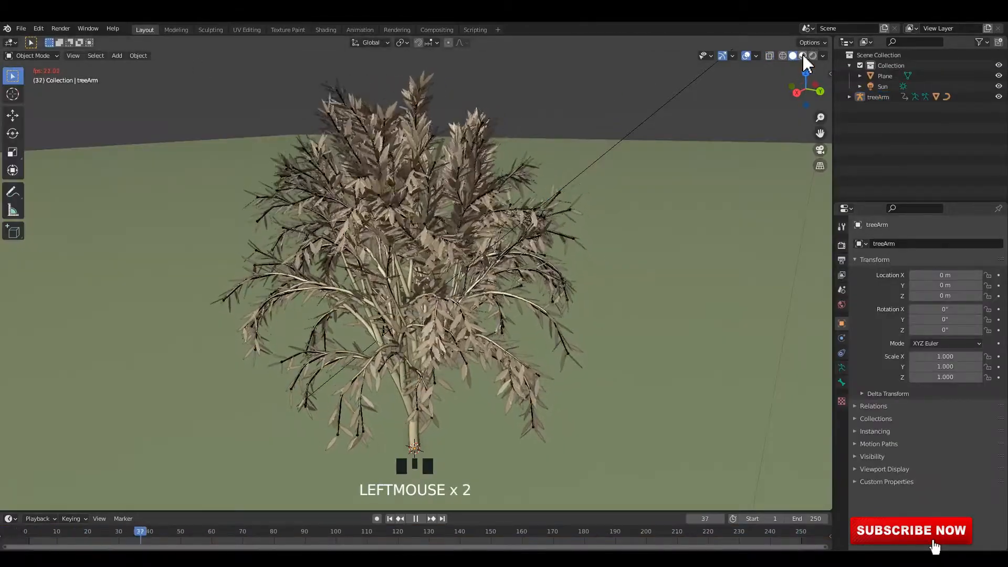
{"action": "left_click", "coordinate": [803, 56]}
{"action": "middle_click_drag", "start_coordinate": [618, 155], "coordinate": [638, 139]}
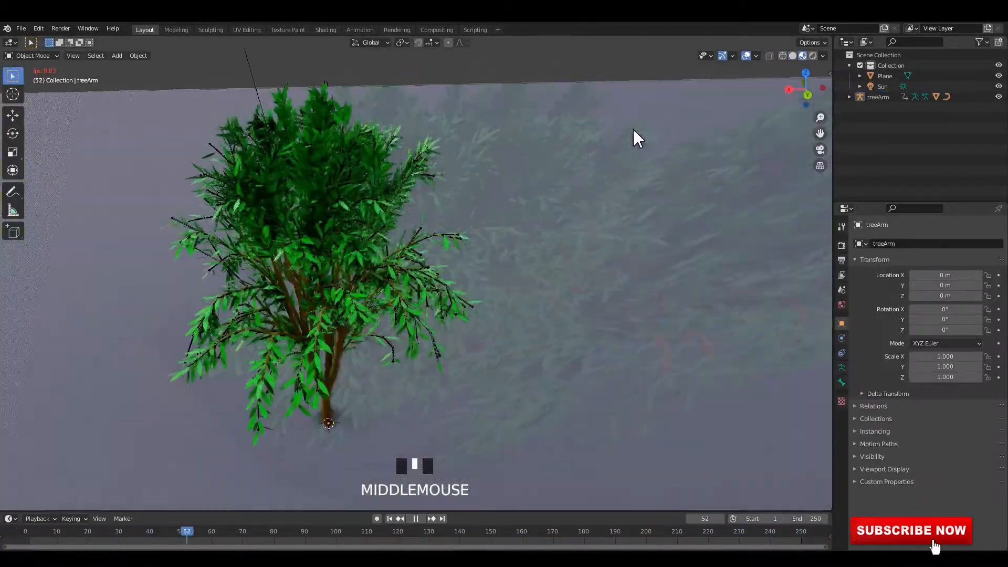
{"action": "left_click", "coordinate": [813, 55]}
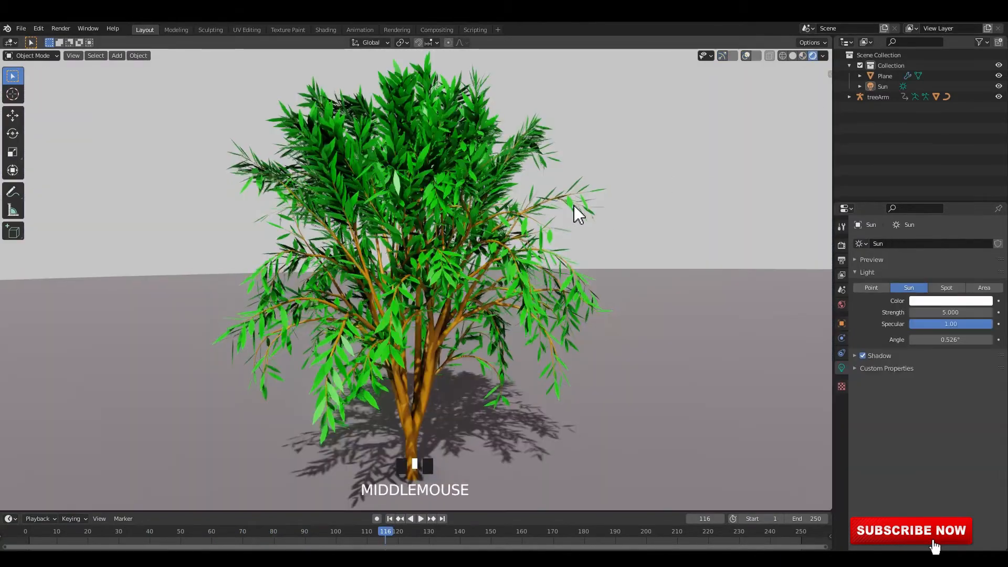
Play the wind animation in the rendered view and examine the finished tree up close and from farther away
{"action": "key", "text": "space"}
{"action": "scroll", "coordinate": [462, 214], "scroll_direction": "up", "scroll_amount": 3}
{"action": "middle_click_drag", "start_coordinate": [472, 214], "coordinate": [477, 236]}
{"action": "key", "text": "space"}
{"action": "scroll", "coordinate": [461, 207], "scroll_direction": "down", "scroll_amount": 2}
{"action": "key", "text": "space"}
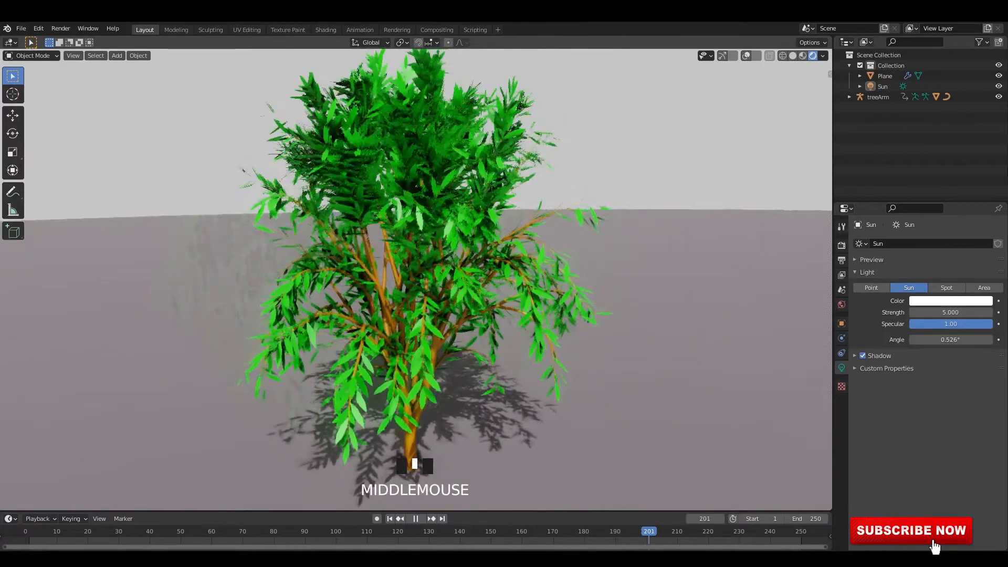